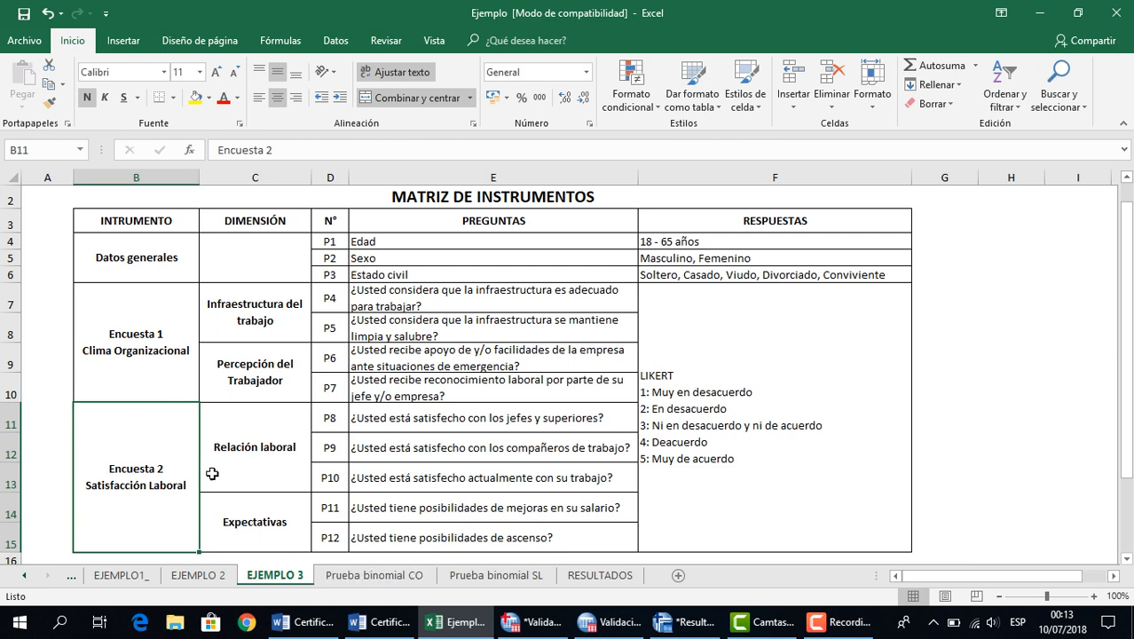
Switch to the Clima Organizacional validity certificate in Word and review the item ratings, observations and applicability opinions of all three judges
left_click(300, 624)
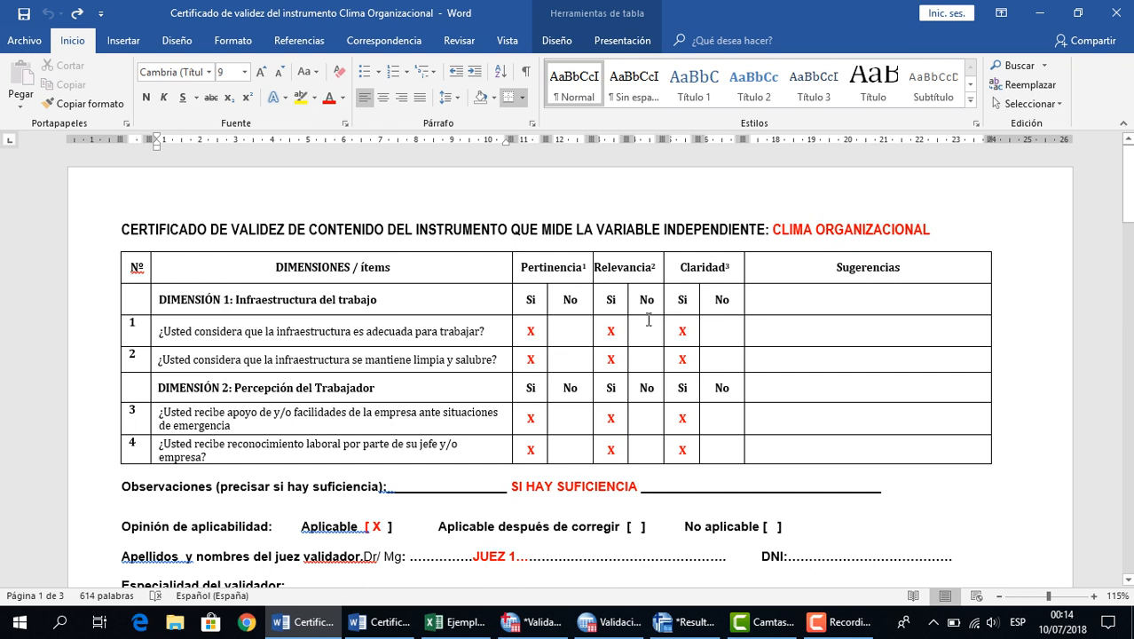
scroll(643, 324, "down", 2)
scroll(642, 328, "down", 5)
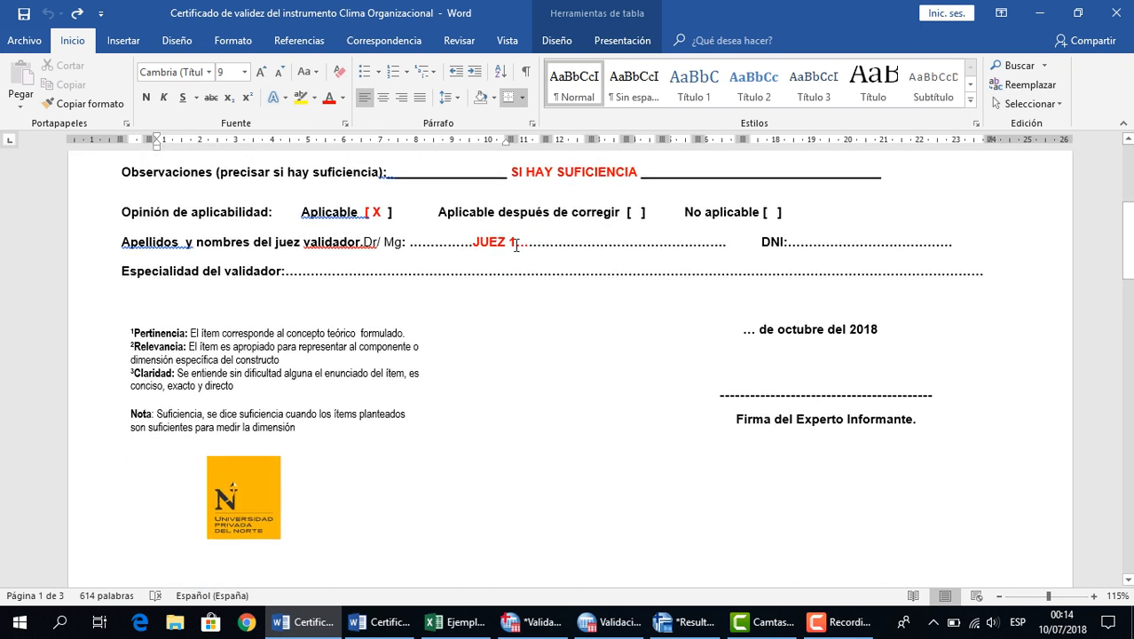
scroll(516, 246, "down", 16)
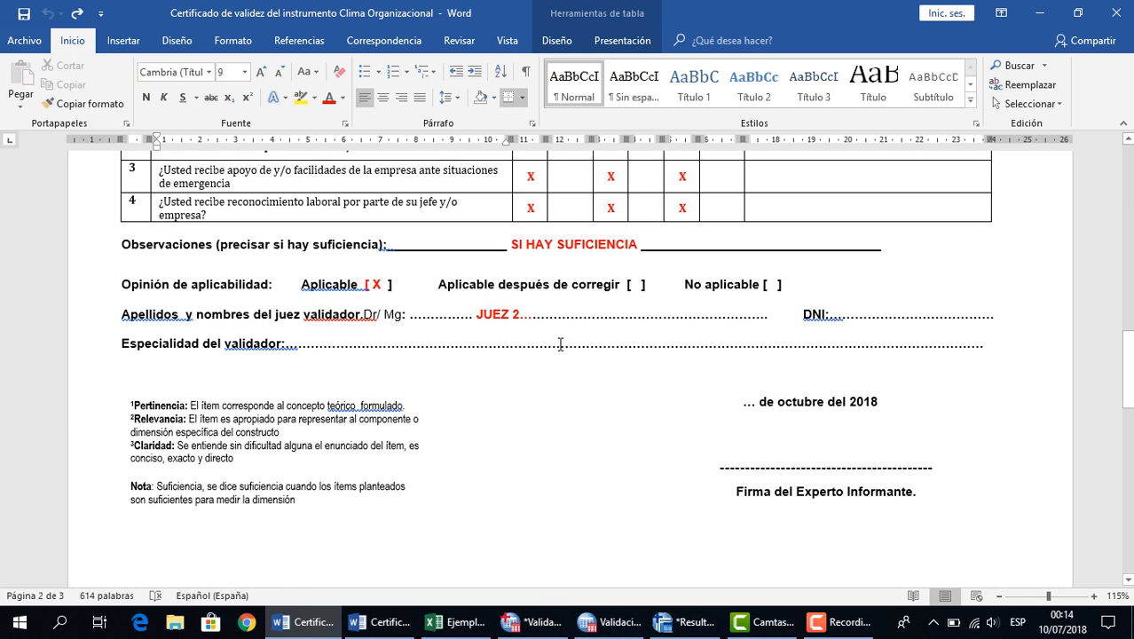
scroll(560, 344, "down", 20)
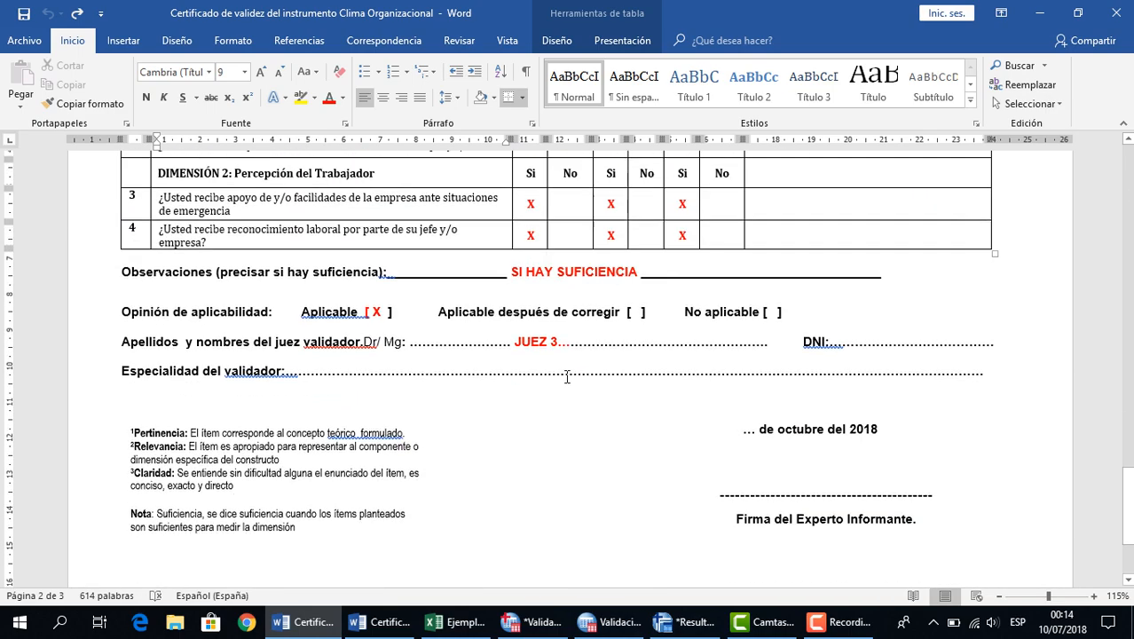
scroll(573, 334, "up", 15)
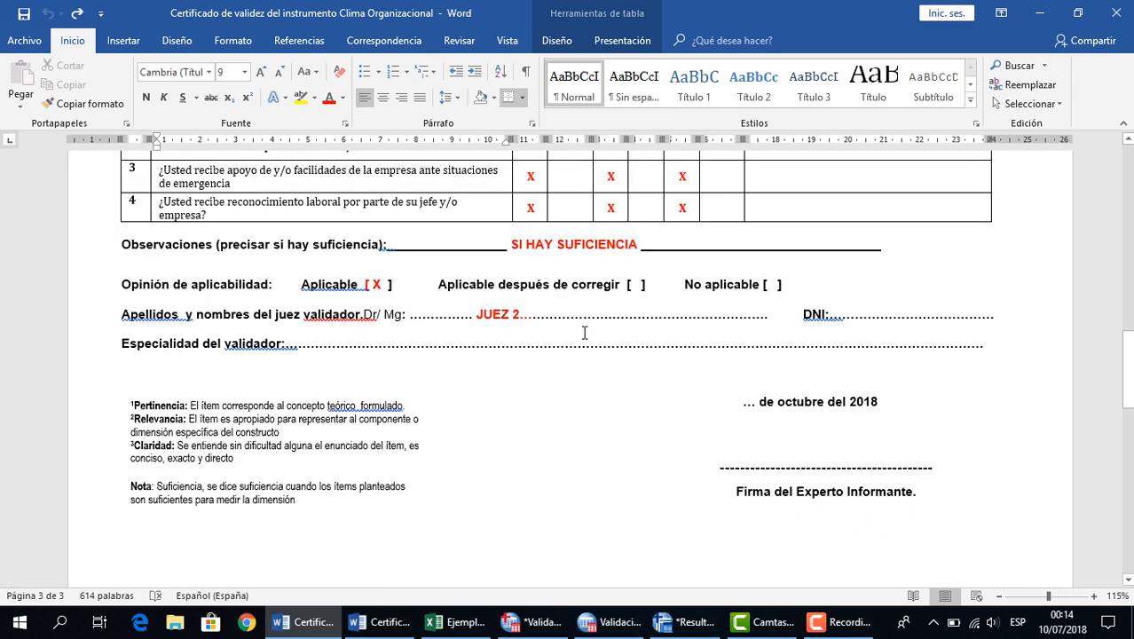
scroll(585, 332, "down", 7)
scroll(585, 332, "up", 20)
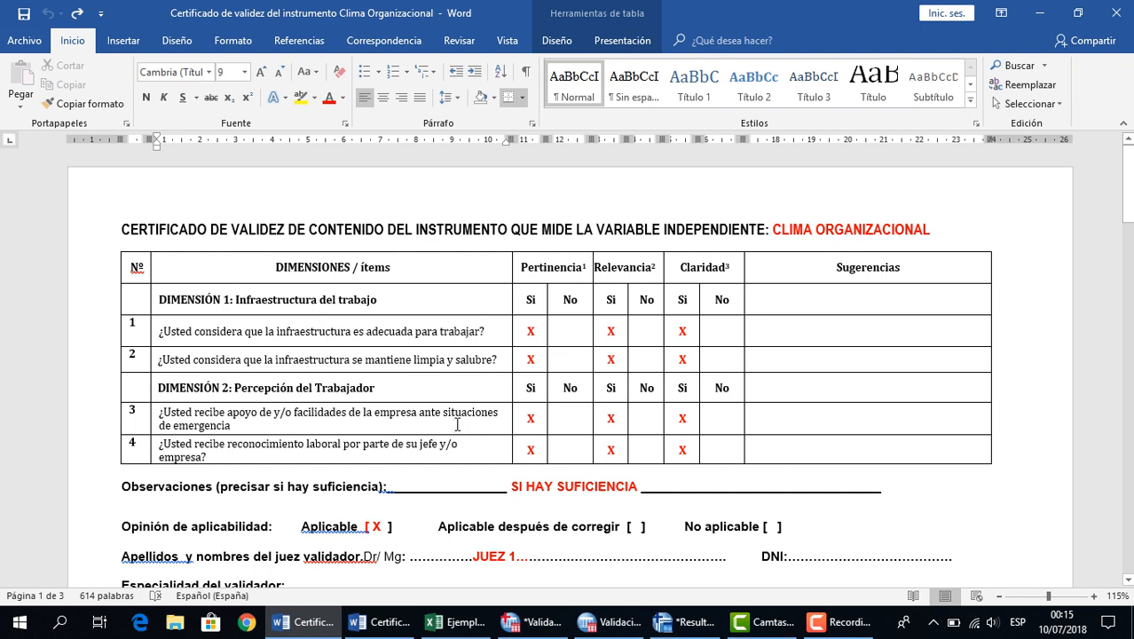
scroll(469, 419, "down", 2)
scroll(470, 418, "down", 10)
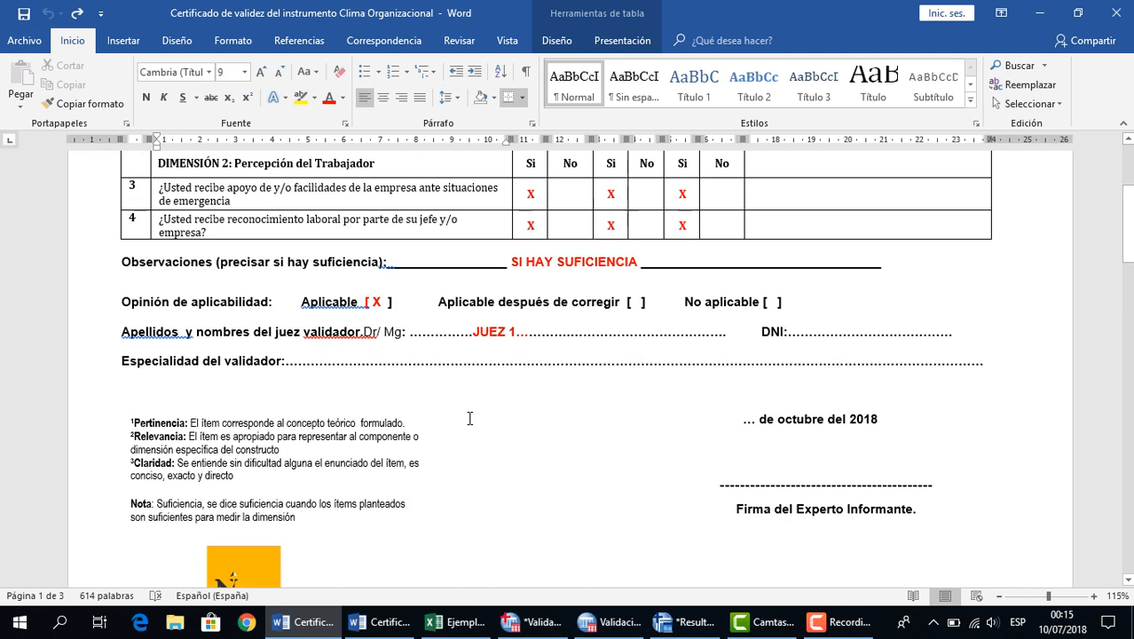
scroll(471, 418, "down", 9)
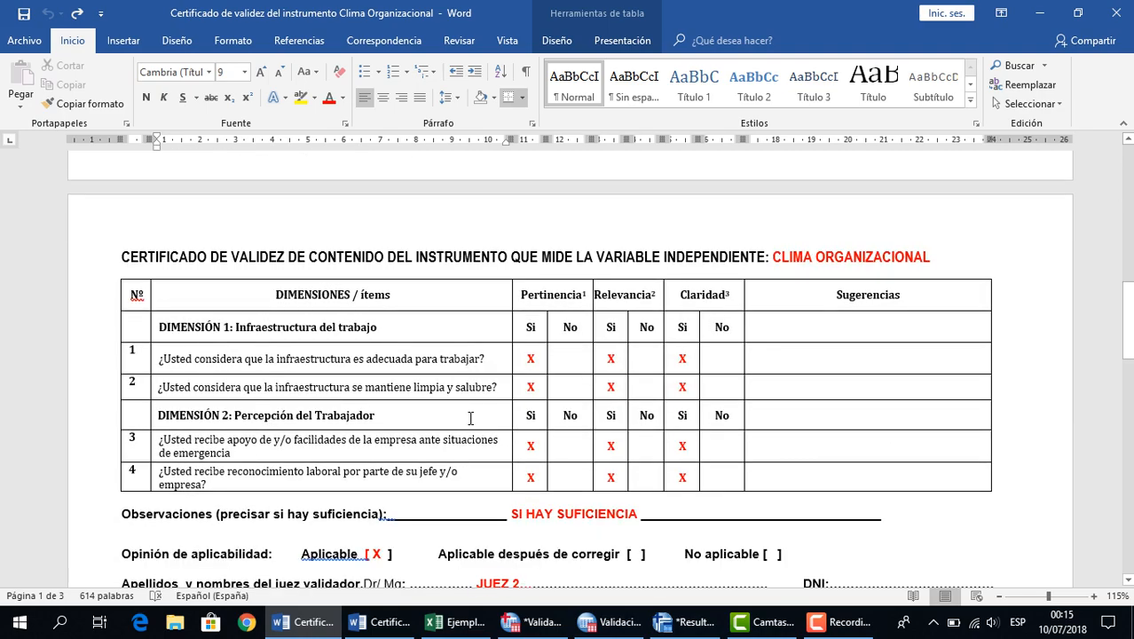
scroll(470, 418, "up", 2)
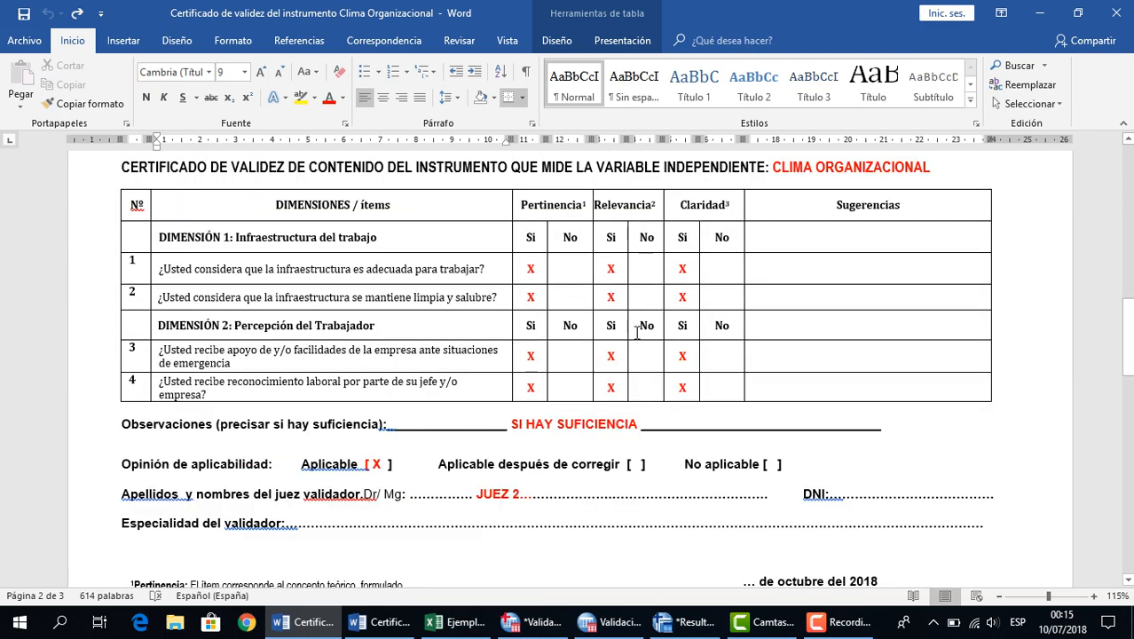
scroll(637, 332, "down", 12)
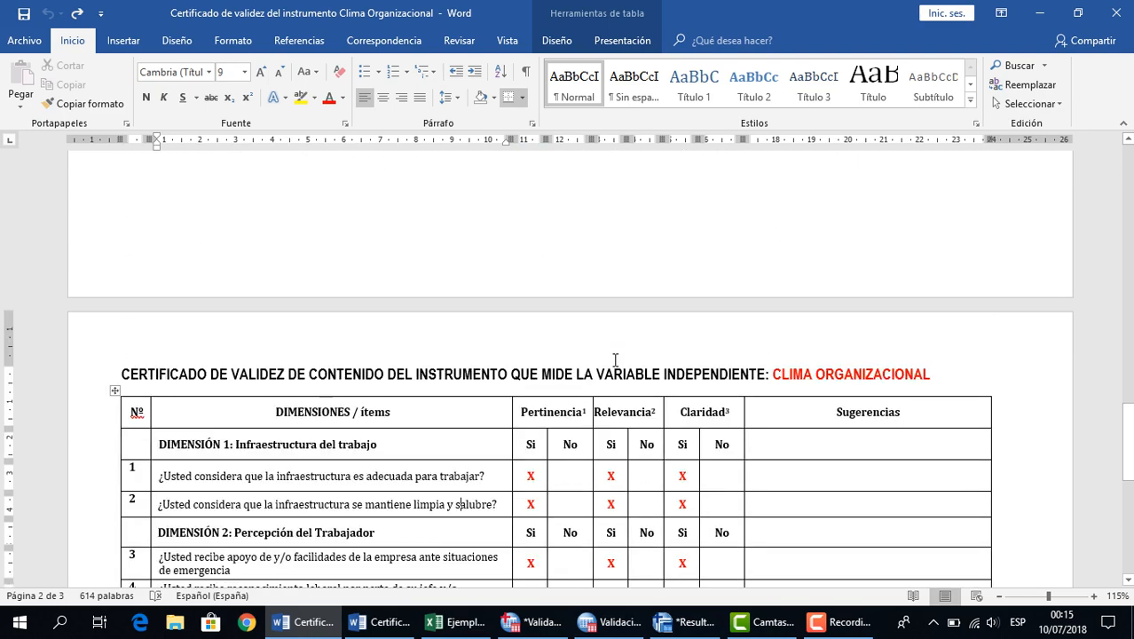
scroll(577, 381, "down", 3)
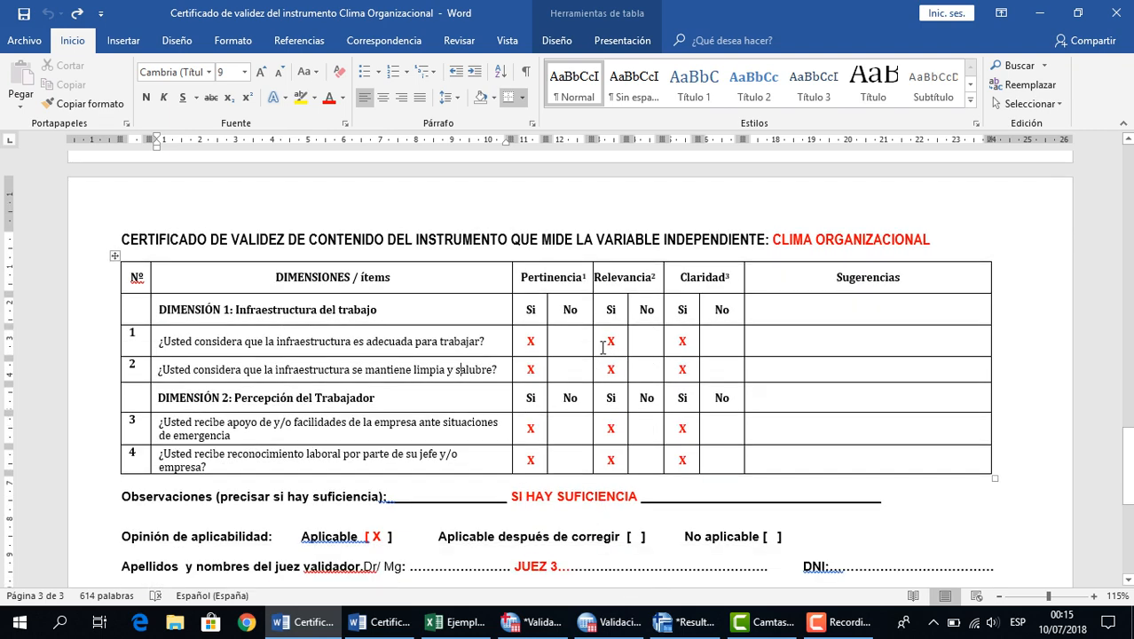
Switch to the Ejemplo workbook in Excel and examine the judges' summary and frequency tables on the Prueba binomial CO sheet
left_click(450, 626)
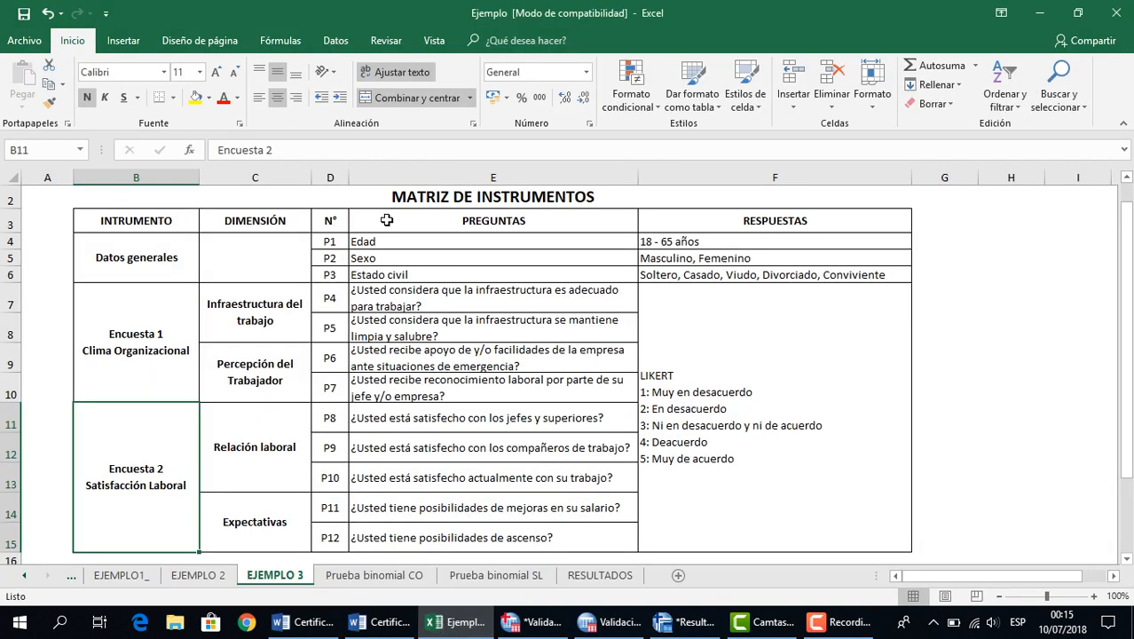
scroll(387, 219, "up", 1)
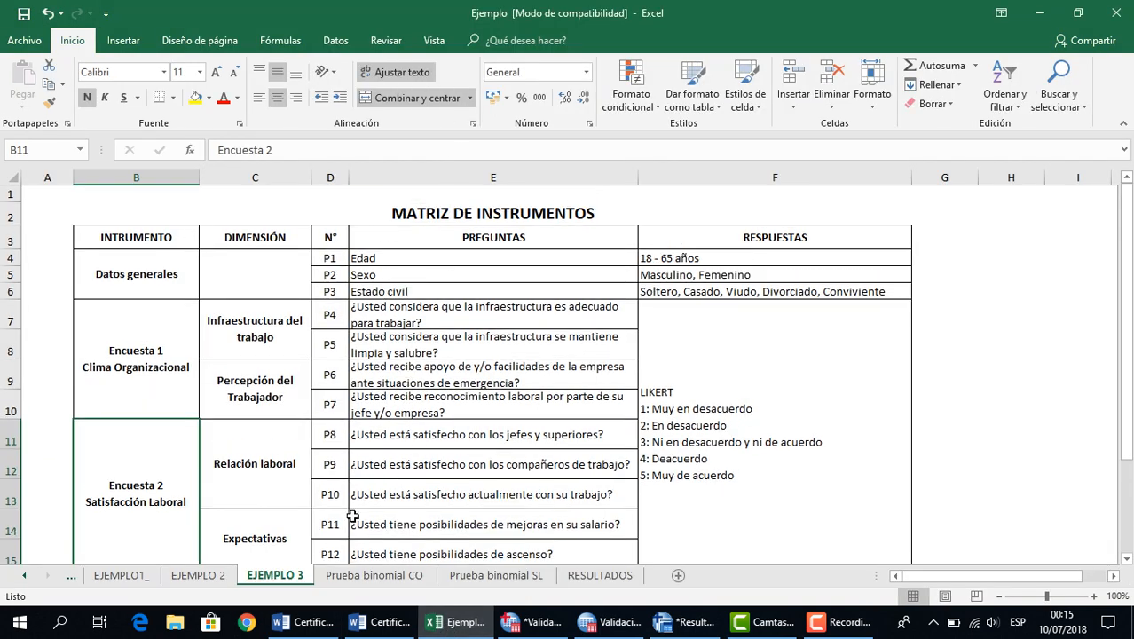
left_click(365, 575)
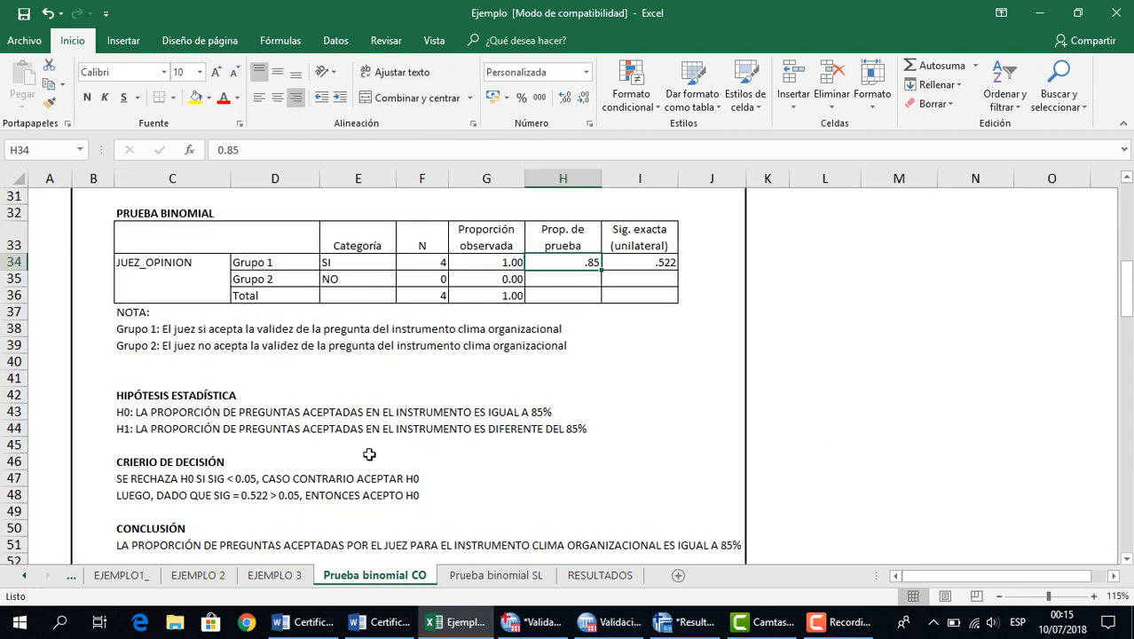
scroll(238, 337, "up", 7)
scroll(238, 337, "up", 2)
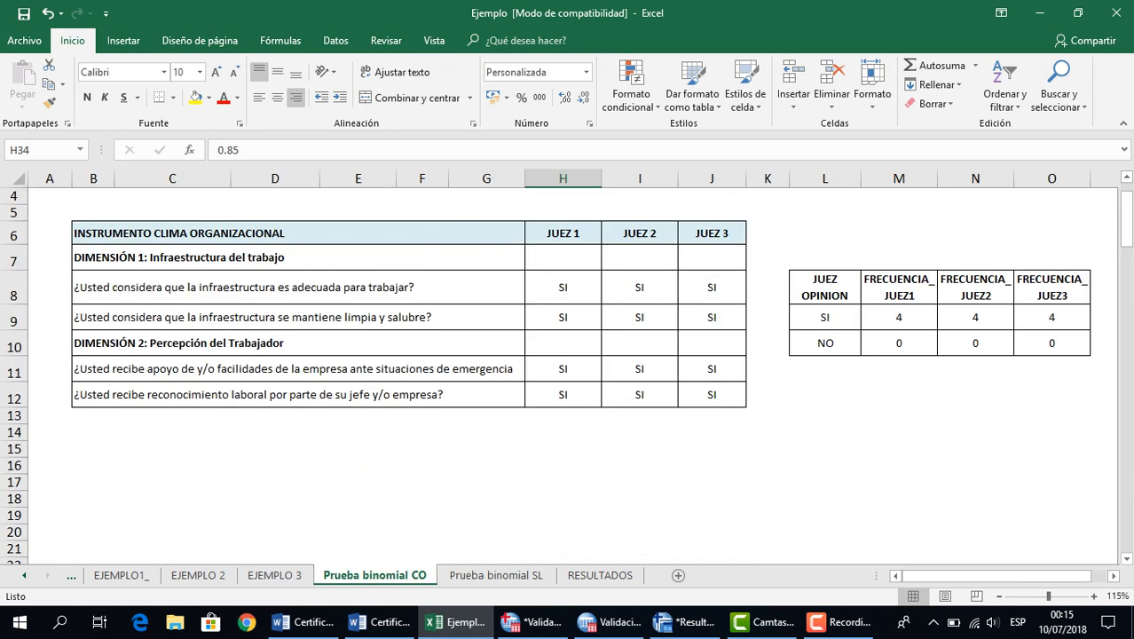
scroll(1107, 211, "up", 1)
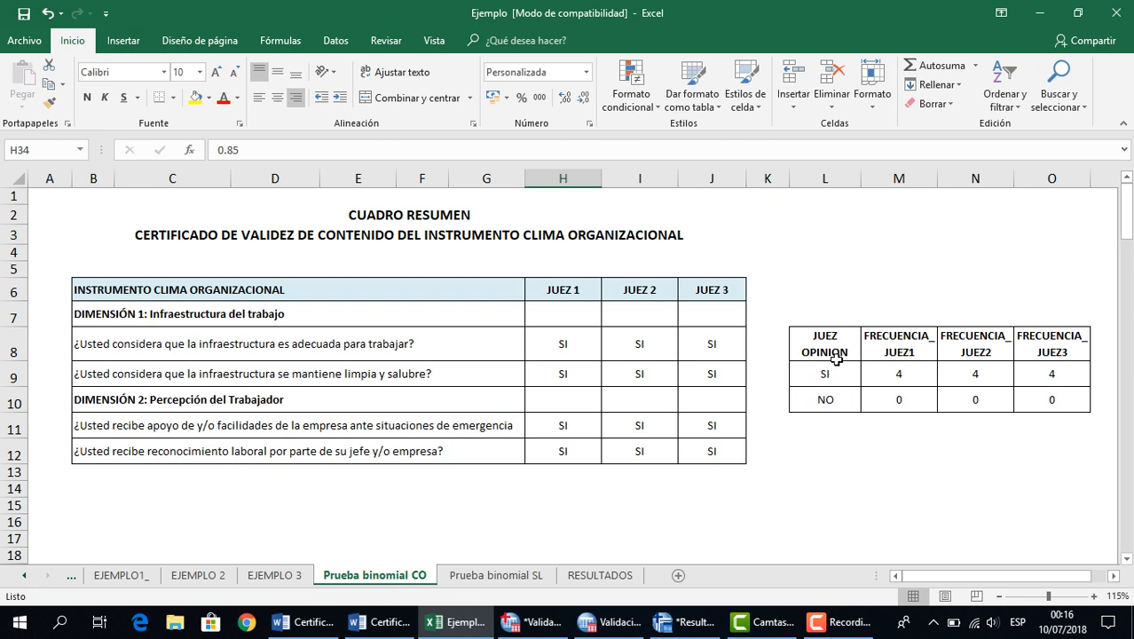
scroll(800, 420, "down", 2)
scroll(799, 420, "down", 3)
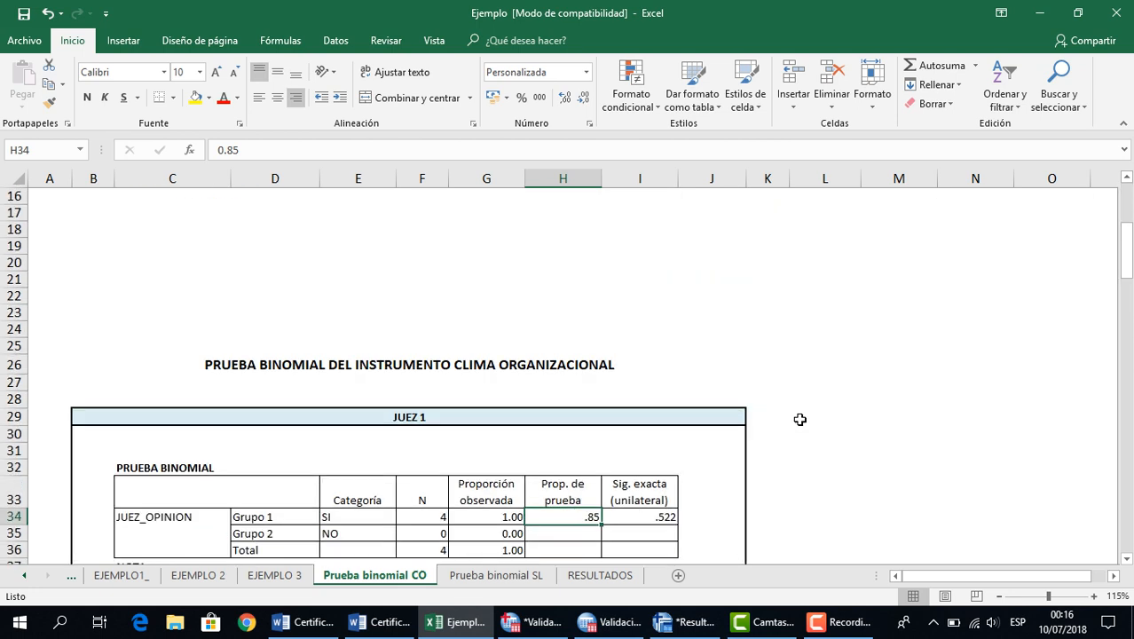
scroll(800, 420, "up", 4)
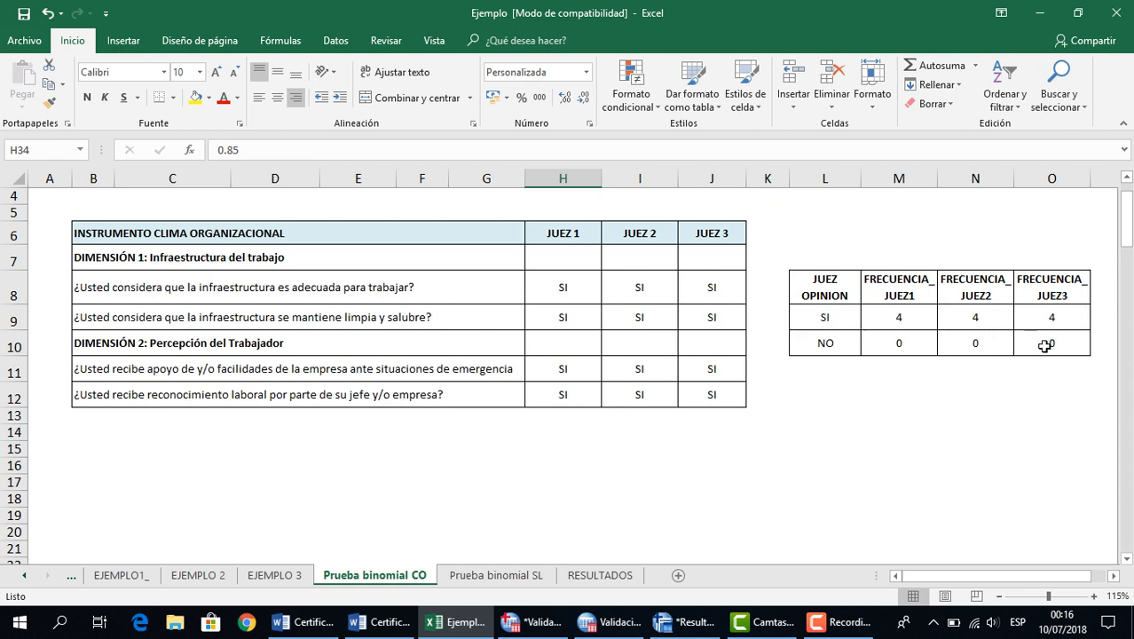
scroll(902, 321, "down", 4)
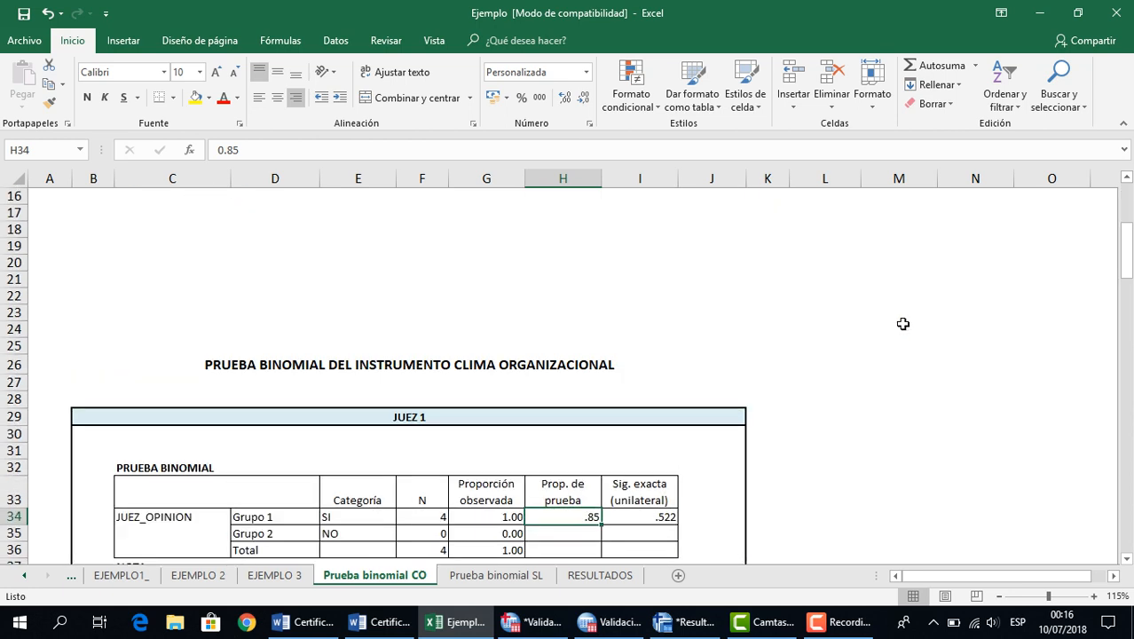
scroll(903, 321, "up", 4)
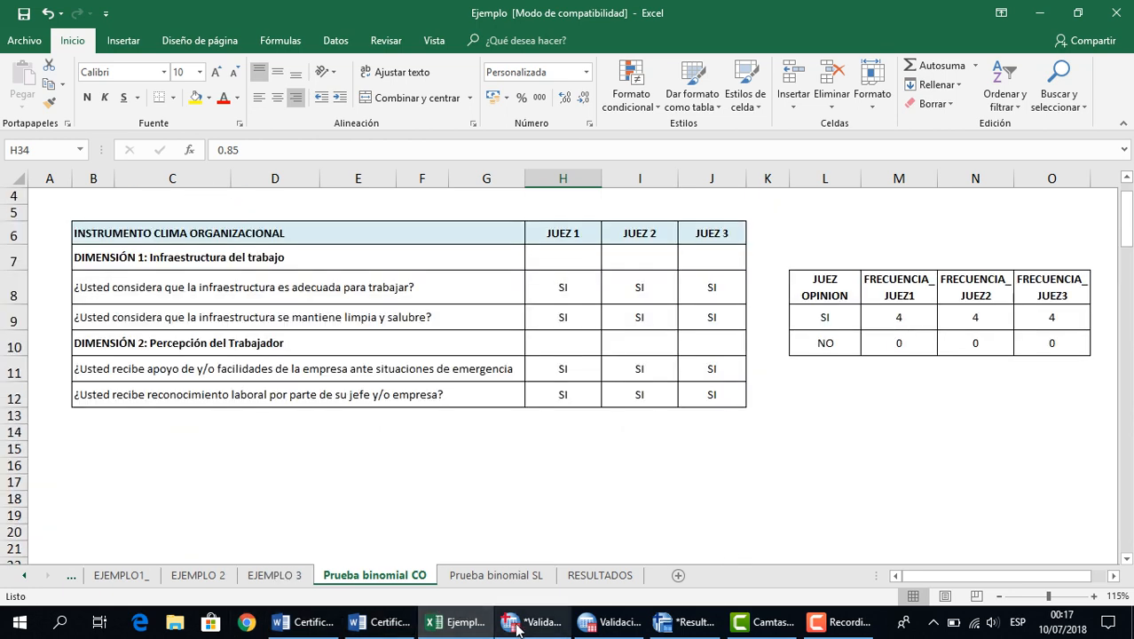
Switch to the Validacion_CO.sav dataset in SPSS and close the Resultado8 output viewer without saving it
mouse_move(517, 628)
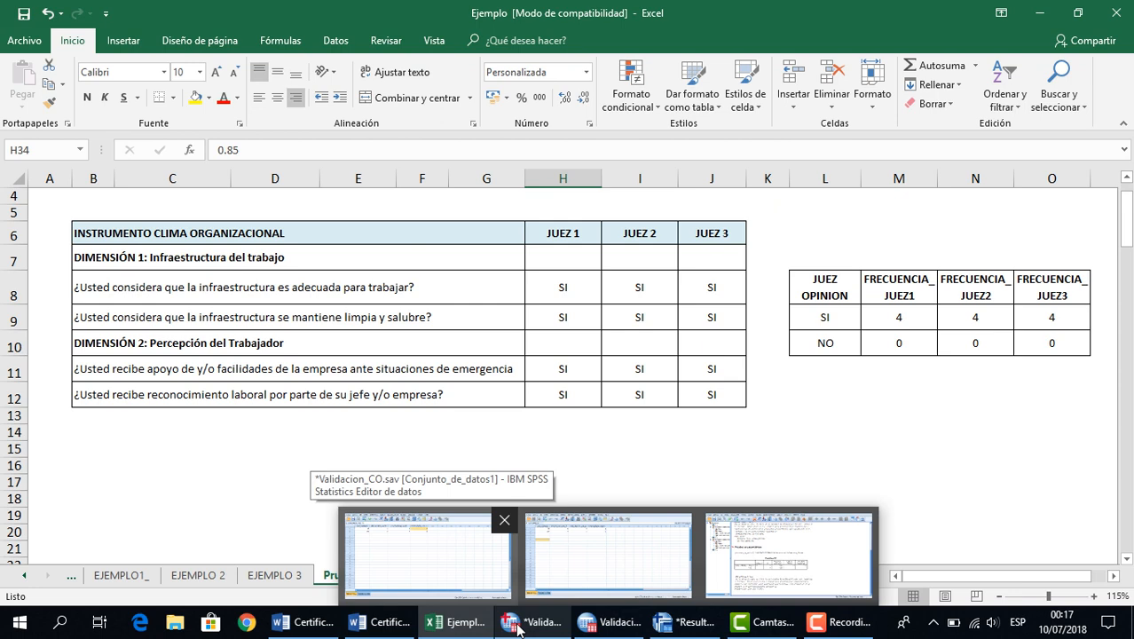
left_click(428, 555)
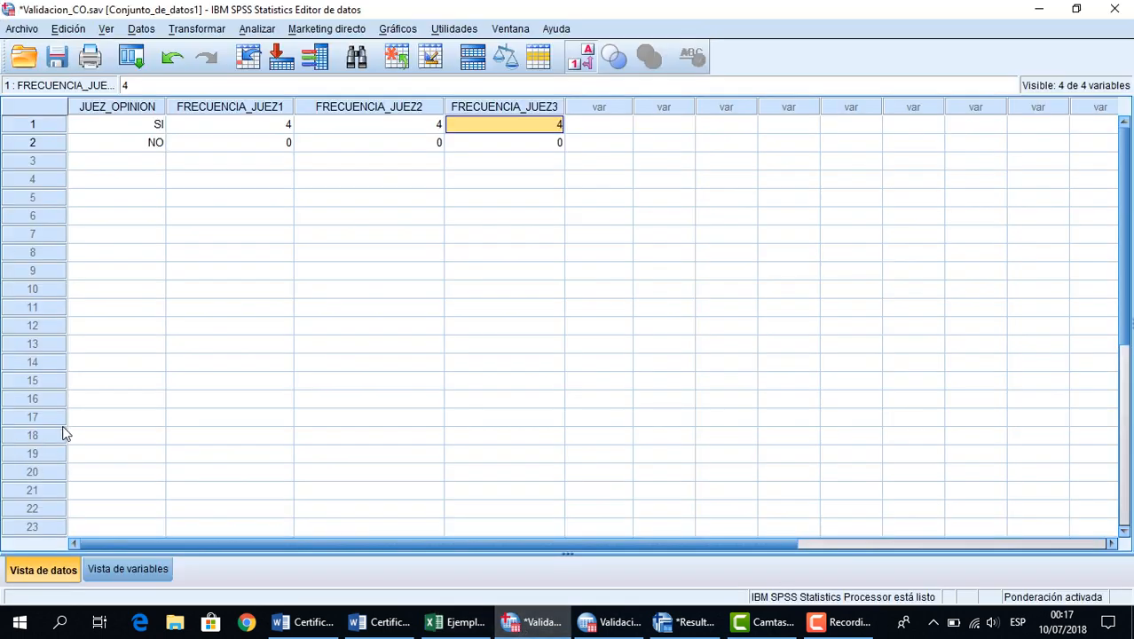
left_click(681, 627)
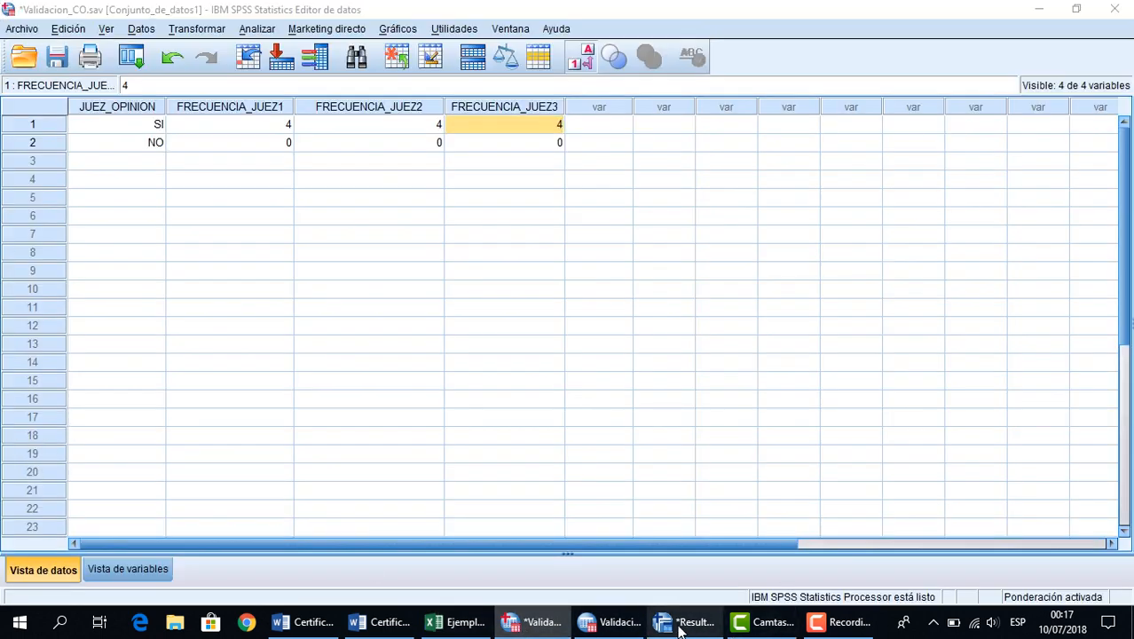
right_click(684, 623)
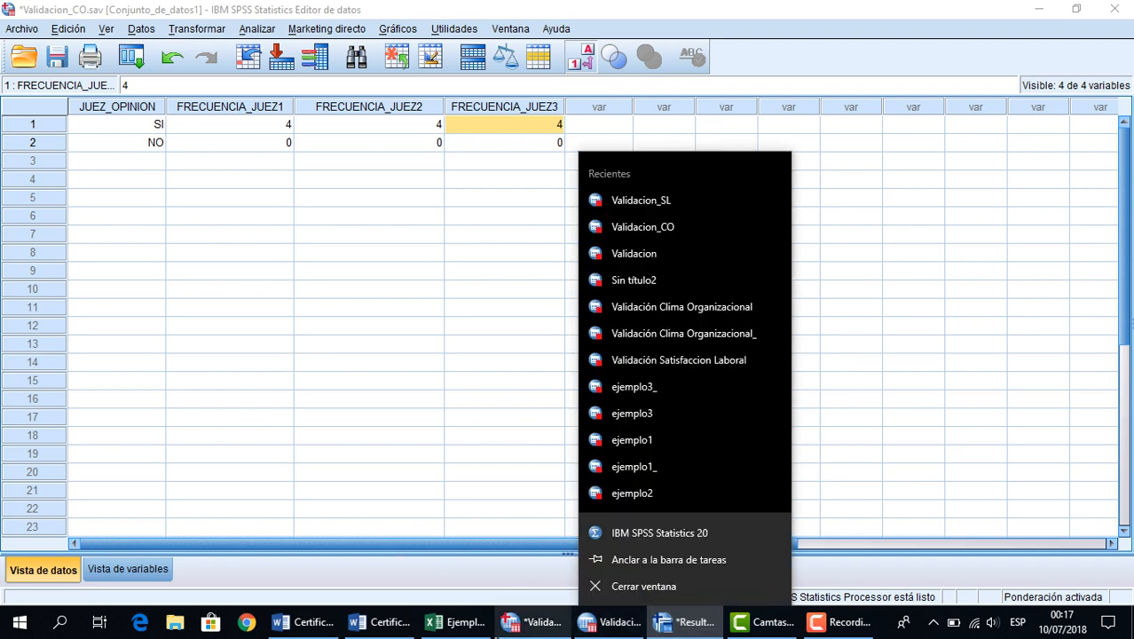
left_click(649, 586)
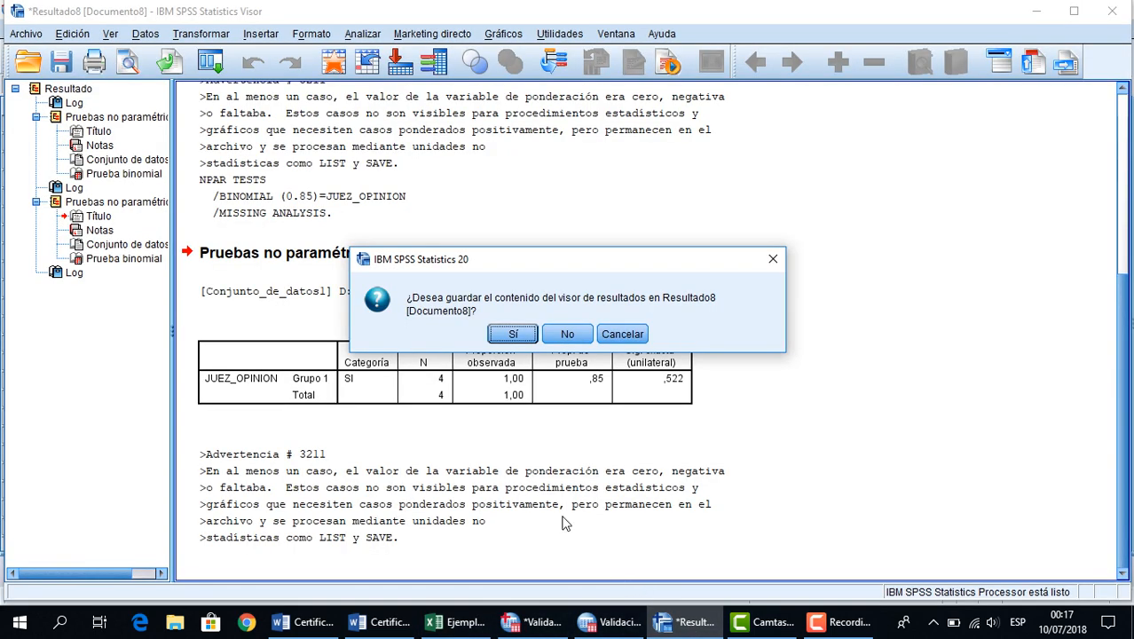
left_click(568, 335)
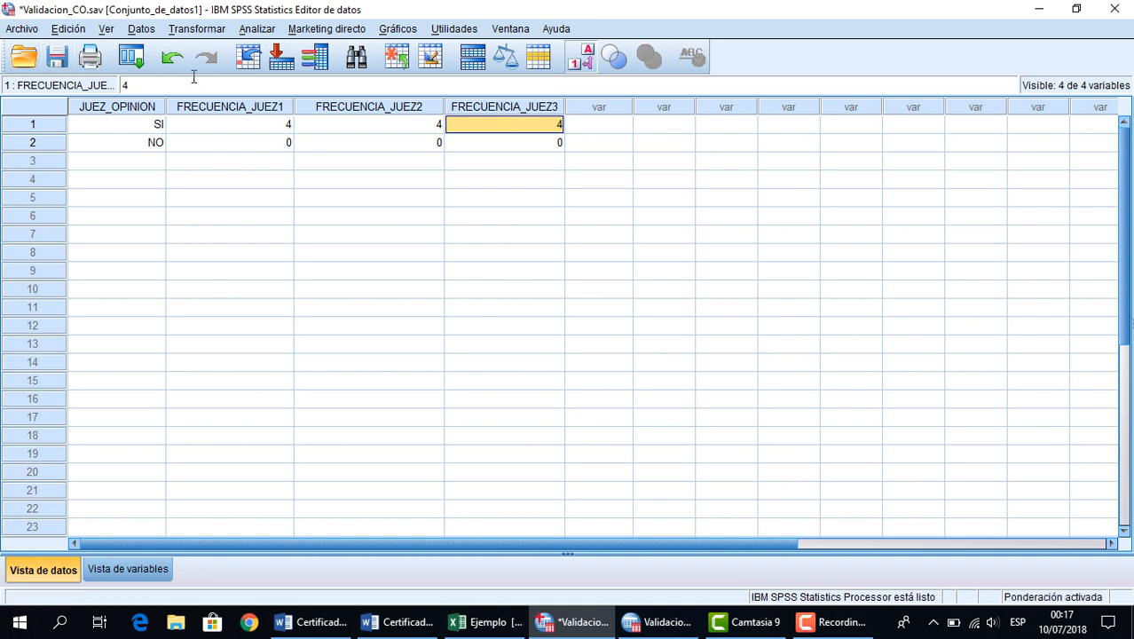
Review the variable definitions in the variable view and inspect the value labels of JUEZ_OPINION
left_click(119, 569)
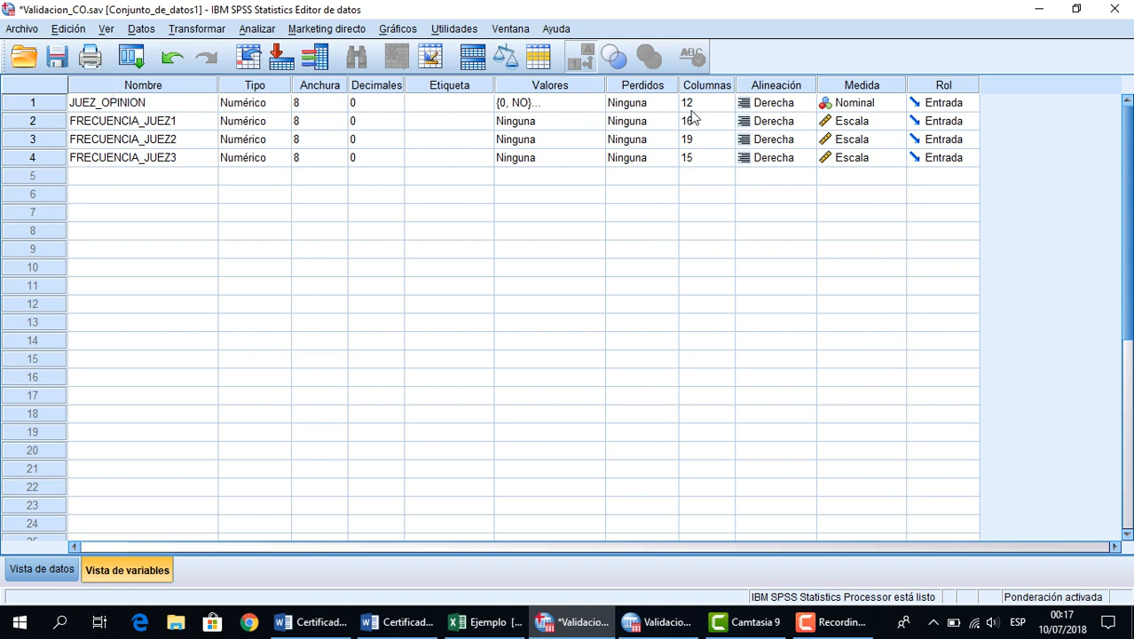
left_click(551, 107)
left_click(598, 109)
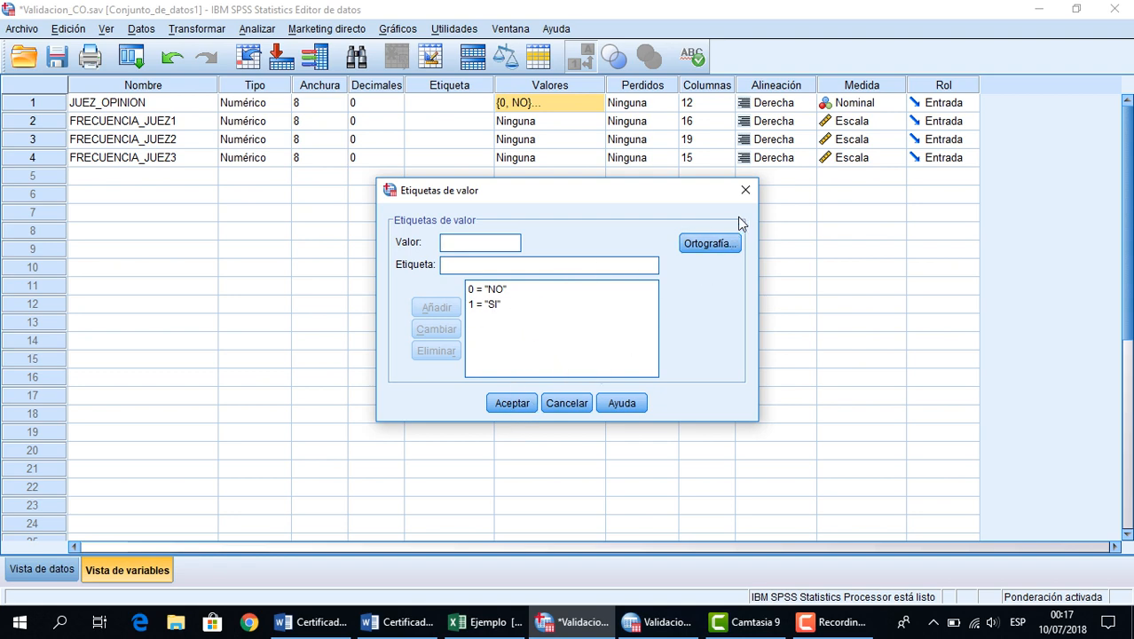
left_click(746, 190)
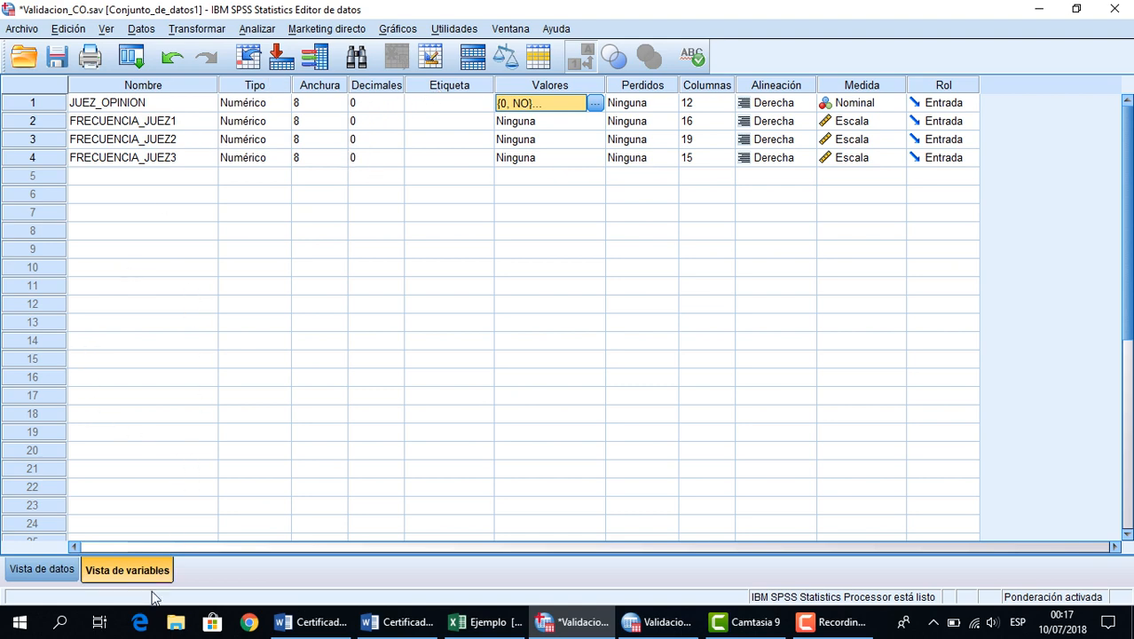
Check the JUEZ_OPINION codes in the data view with value labels off and back on, and compare the frequencies with the Excel table
left_click(31, 572)
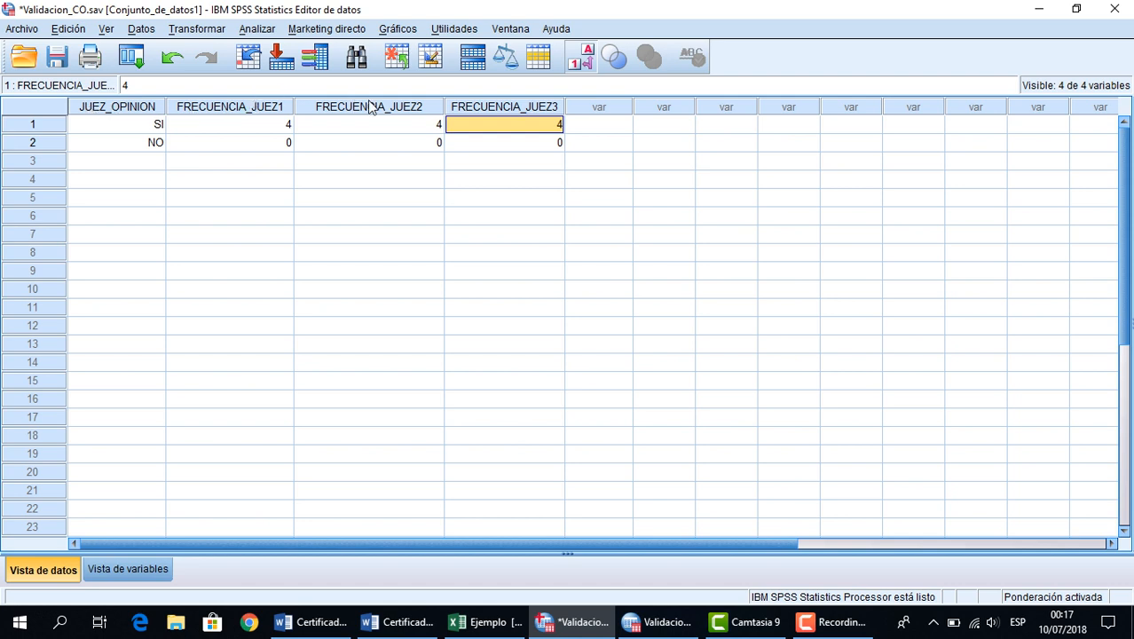
left_click(162, 129)
left_click(162, 145)
left_click(162, 128)
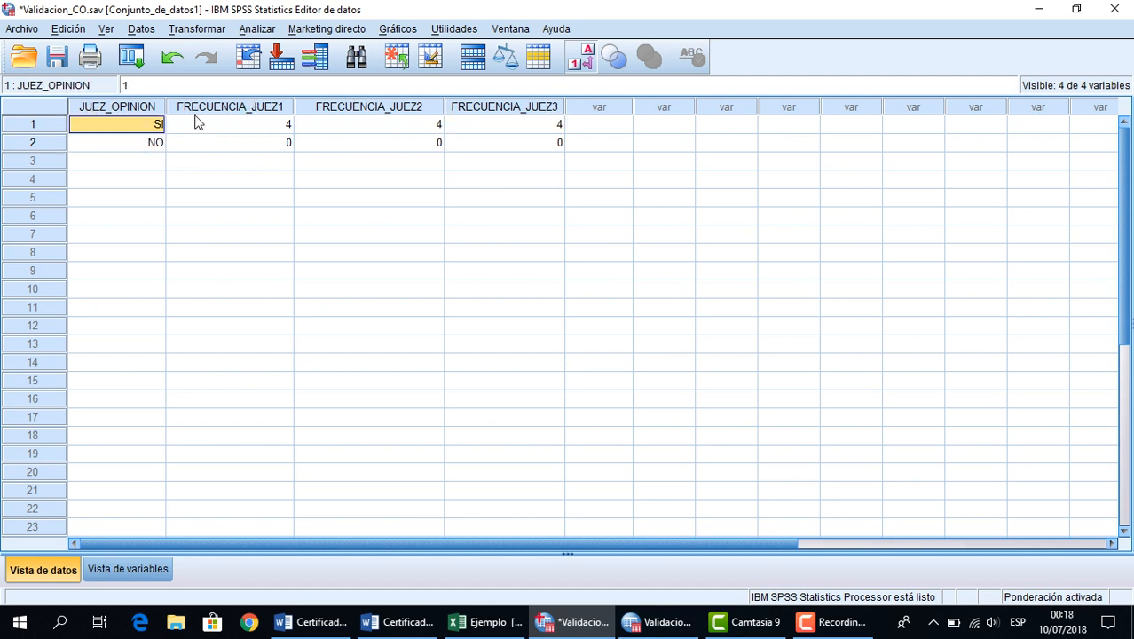
left_click(580, 64)
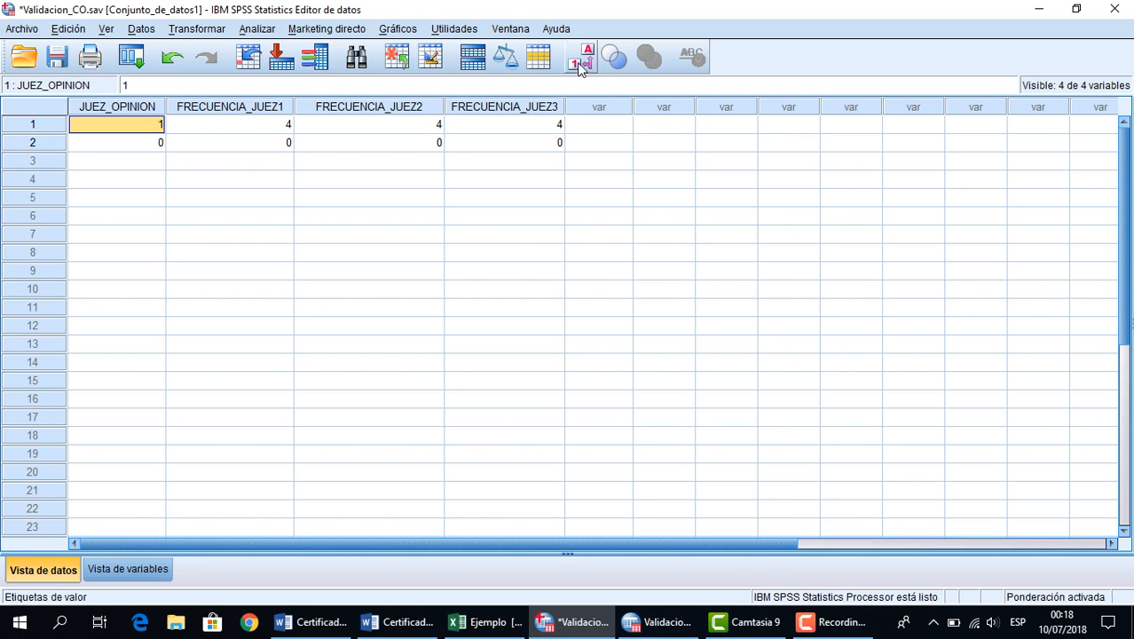
left_click(580, 64)
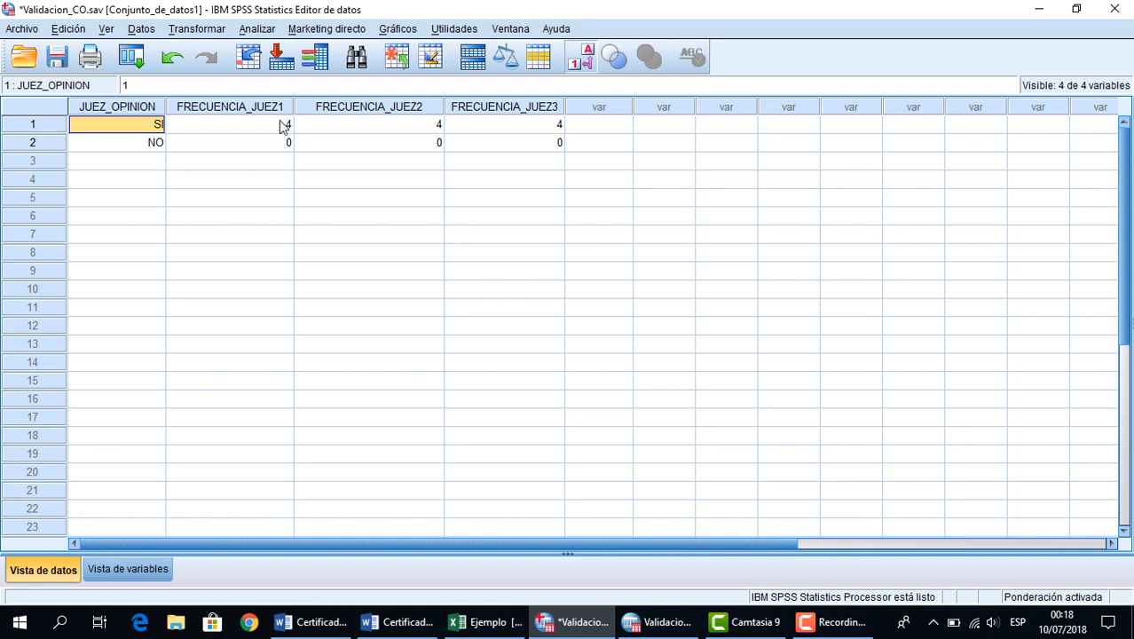
left_click(490, 624)
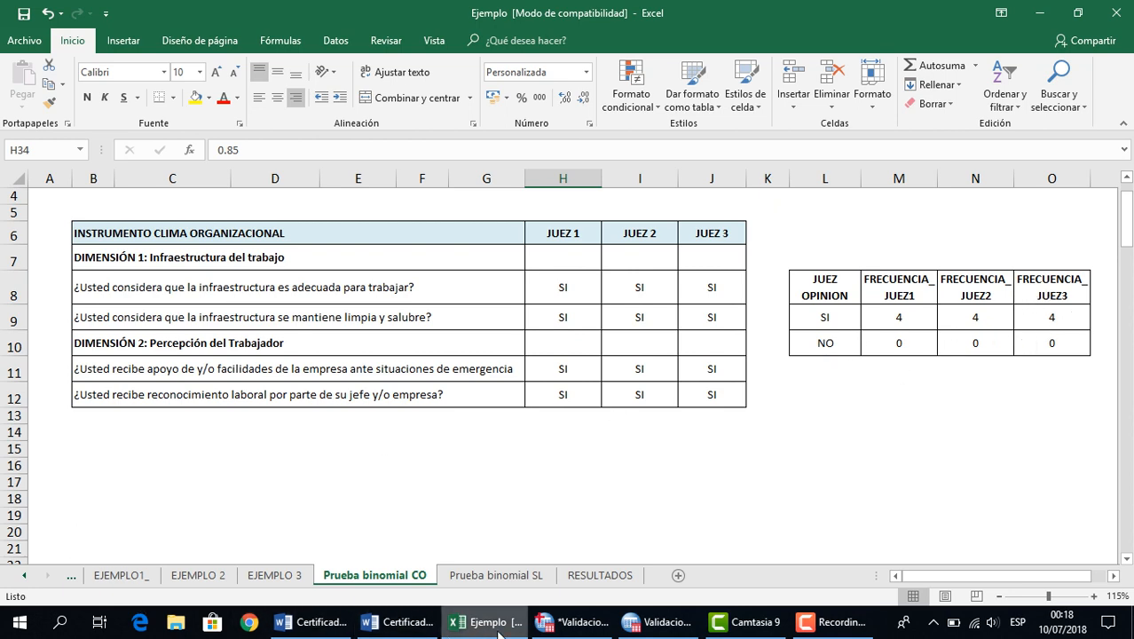
left_click(581, 624)
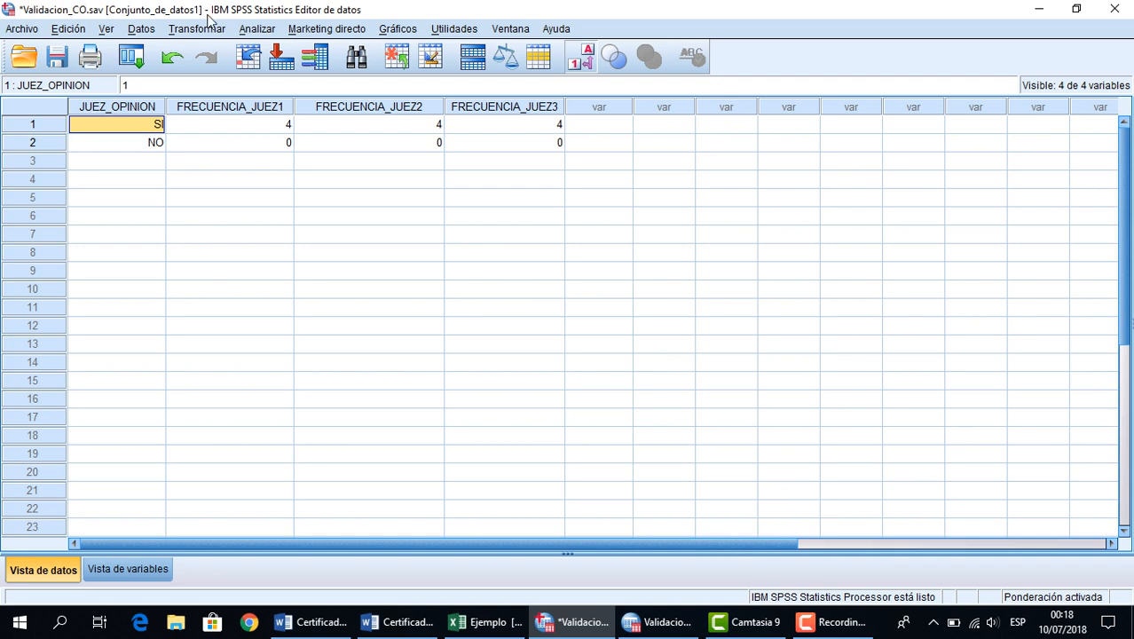
Weight the cases by the frequency variable FRECUENCIA_JUEZ1, reassigning it as the weighting variable
left_click(139, 30)
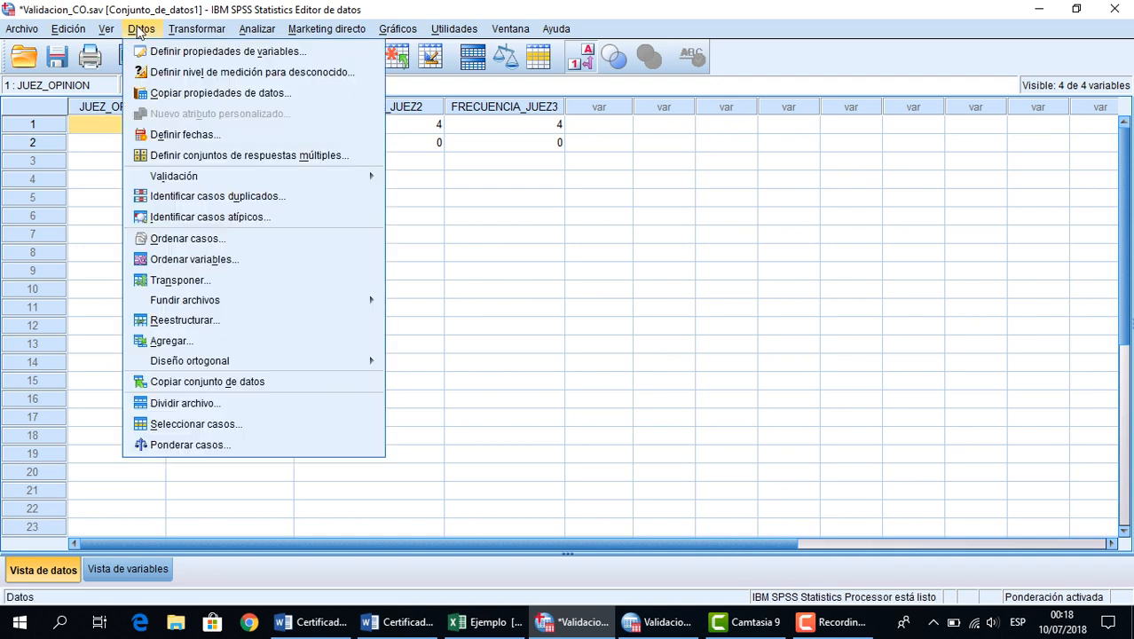
left_click(212, 448)
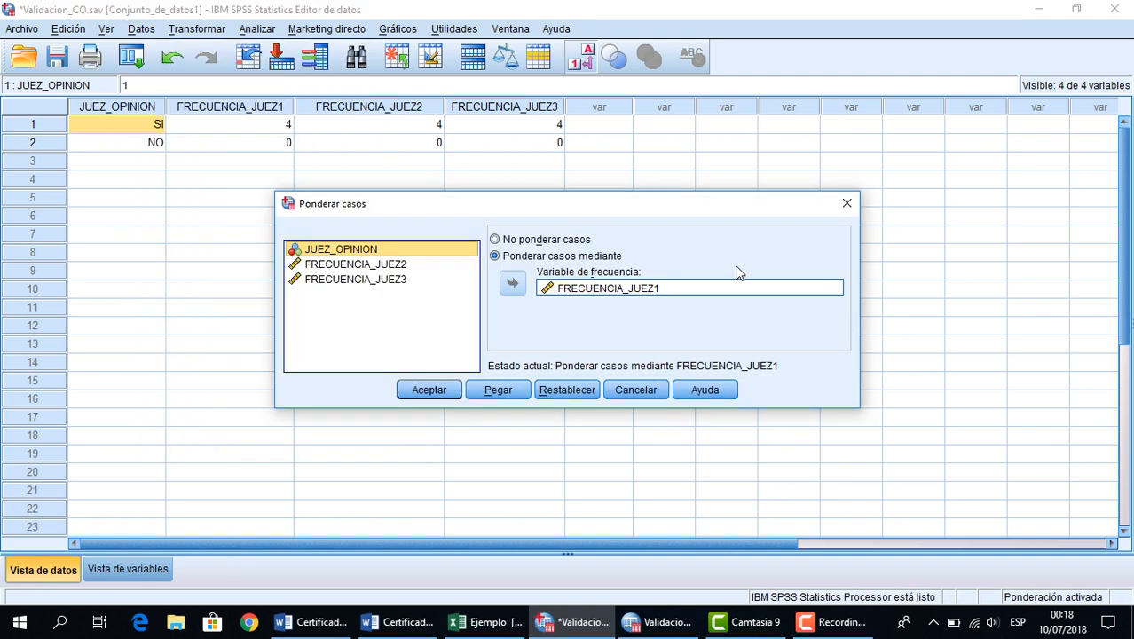
left_click(673, 289)
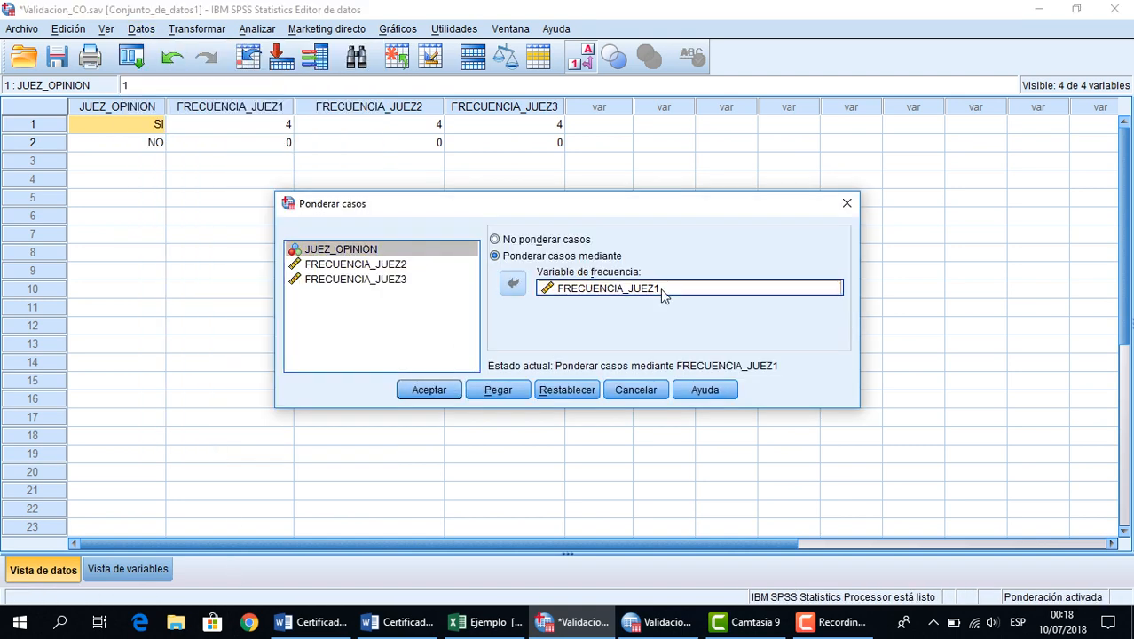
left_click(512, 282)
left_click(344, 265)
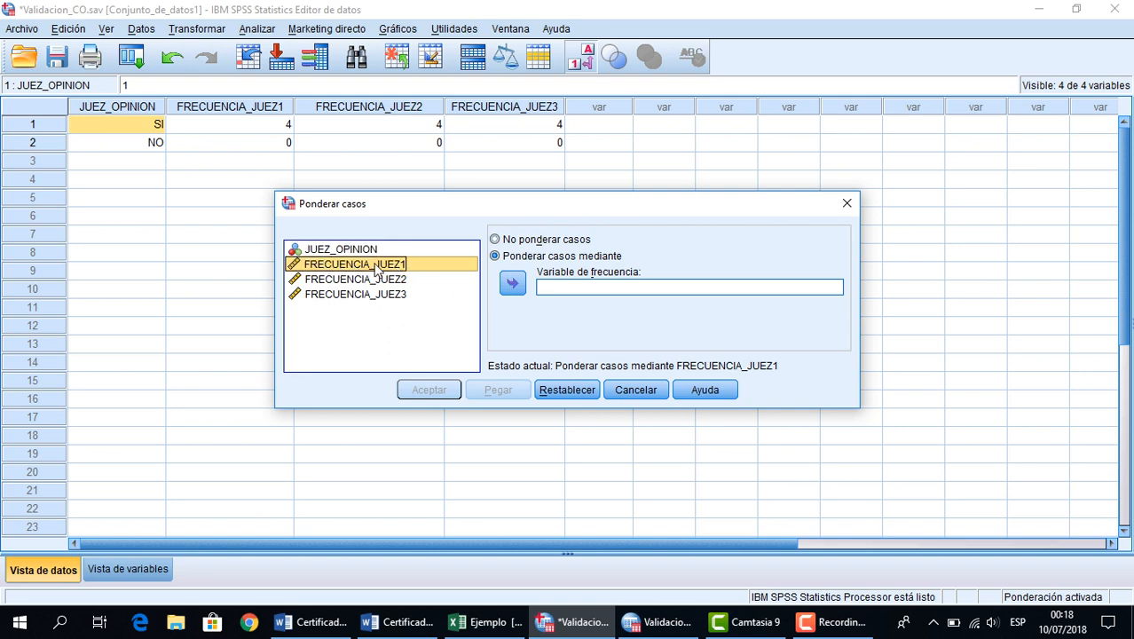
left_click(495, 240)
left_click(495, 256)
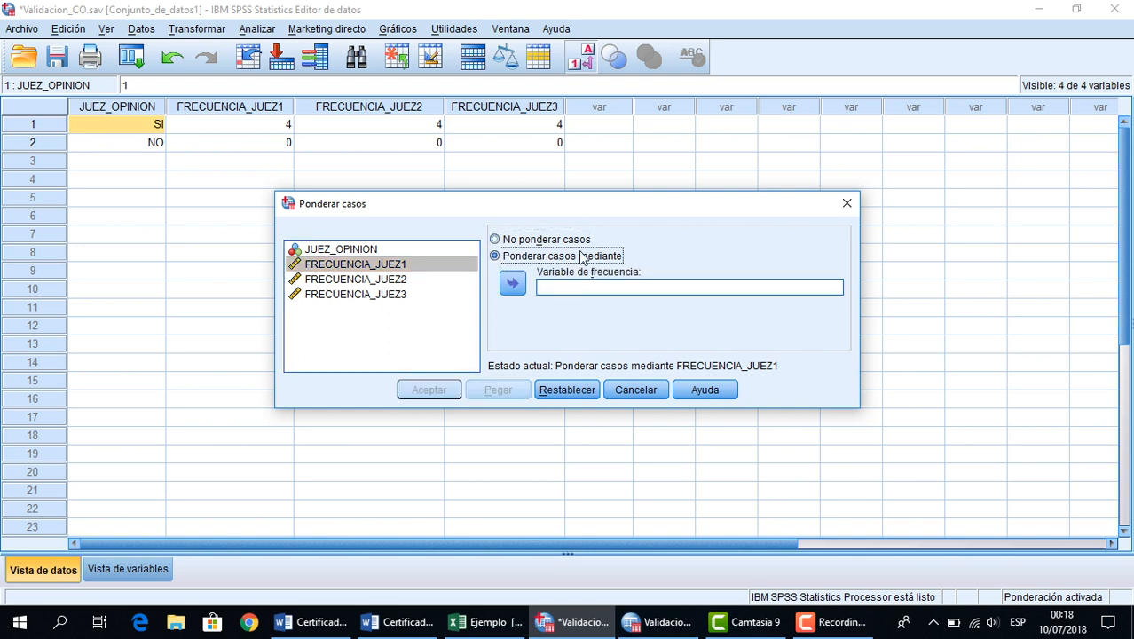
left_click(515, 284)
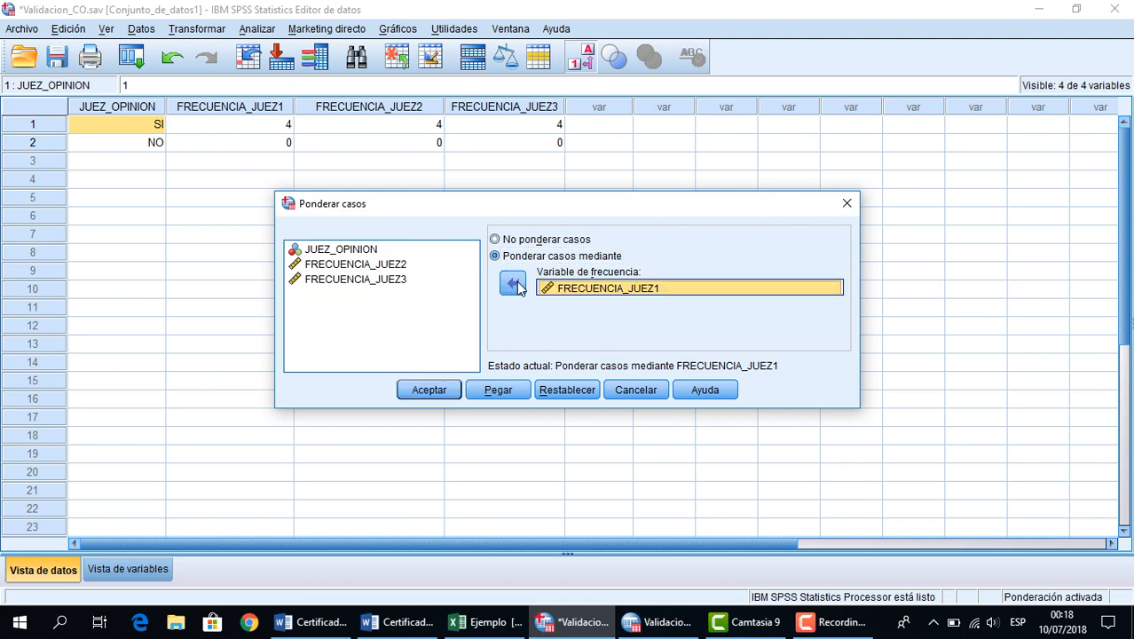
left_click(430, 390)
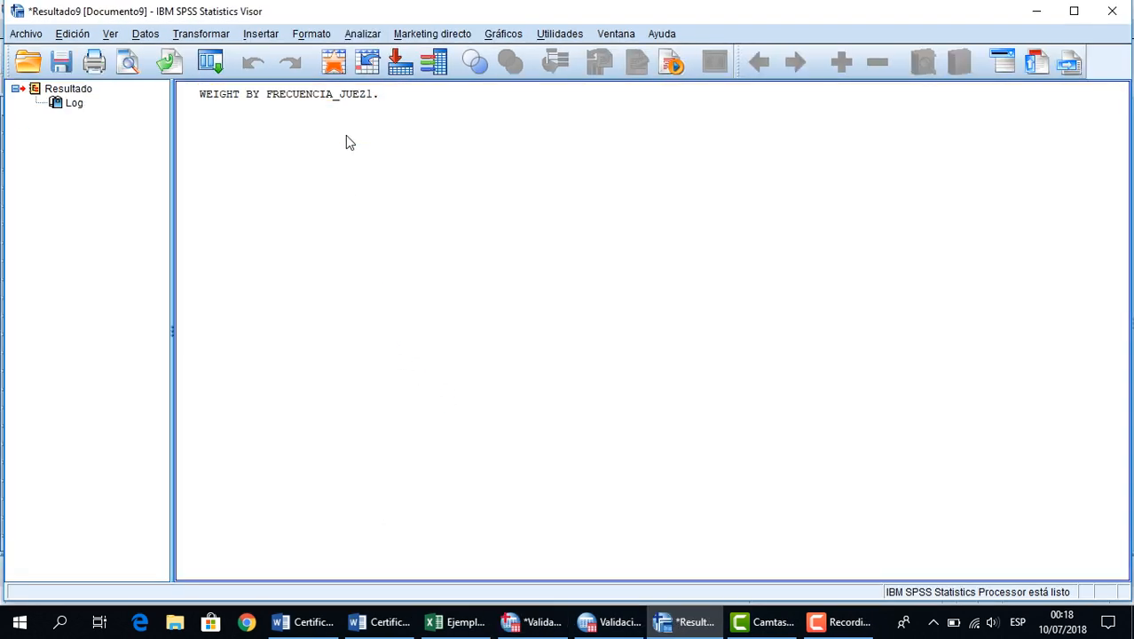
Return to the Validacion_CO.sav data and set up a legacy nonparametric binomial test with JUEZ_OPINION as the test variable
left_click(544, 624)
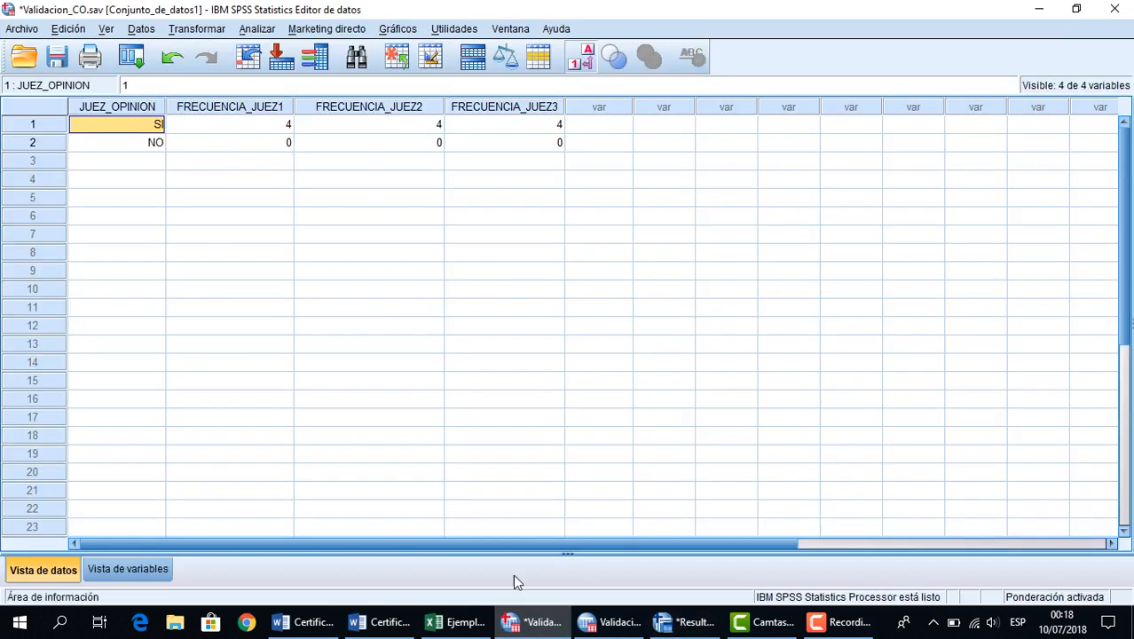
left_click(264, 31)
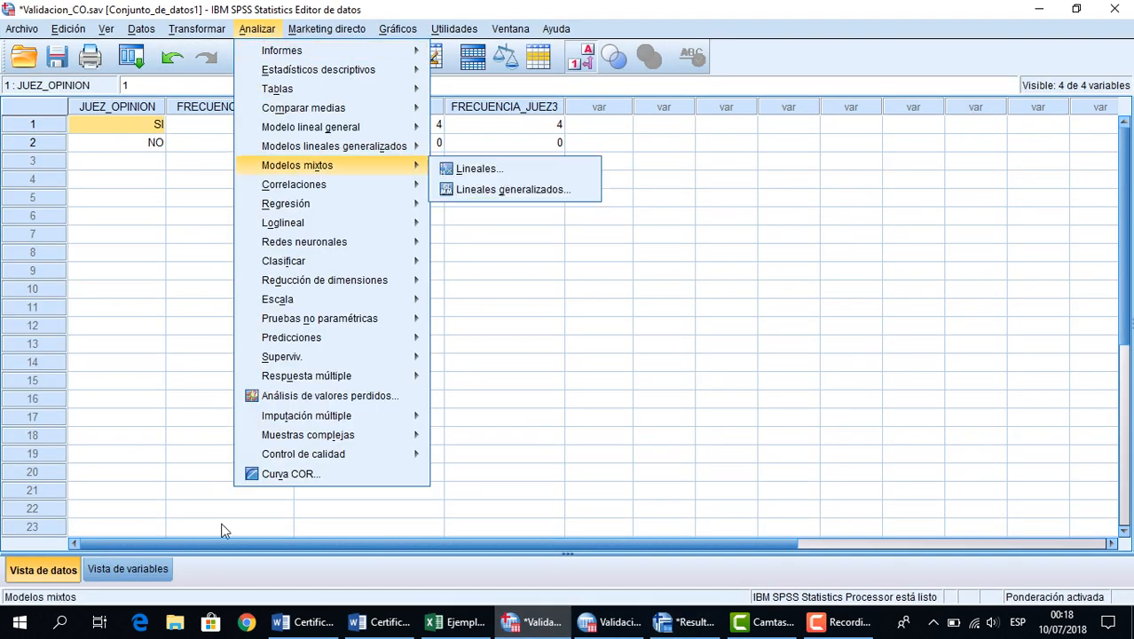
mouse_move(322, 453)
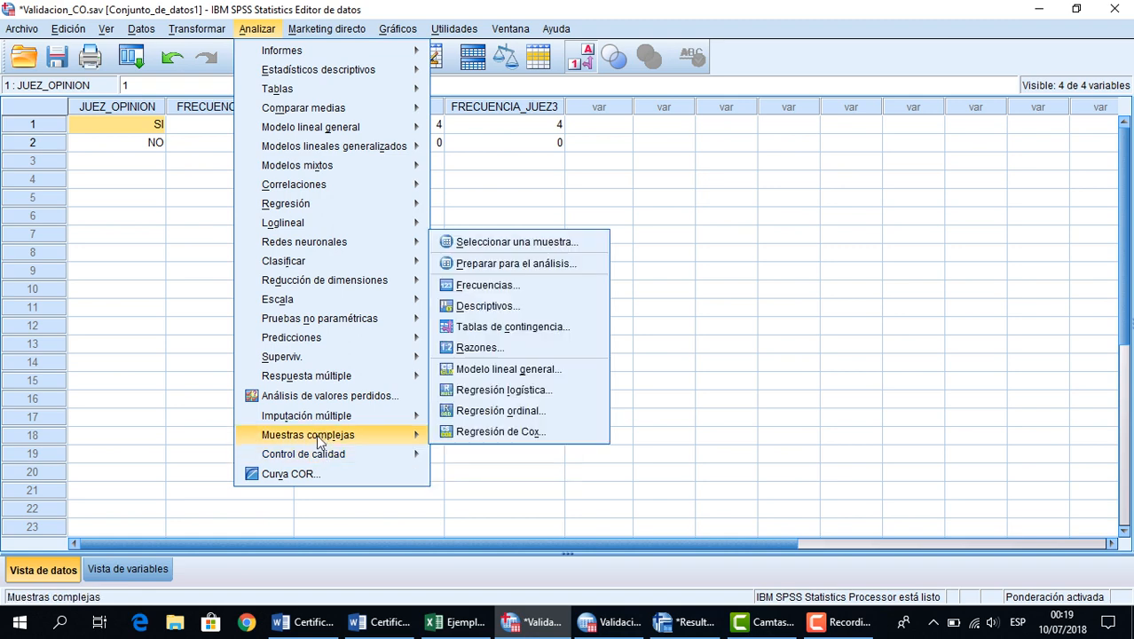
mouse_move(326, 321)
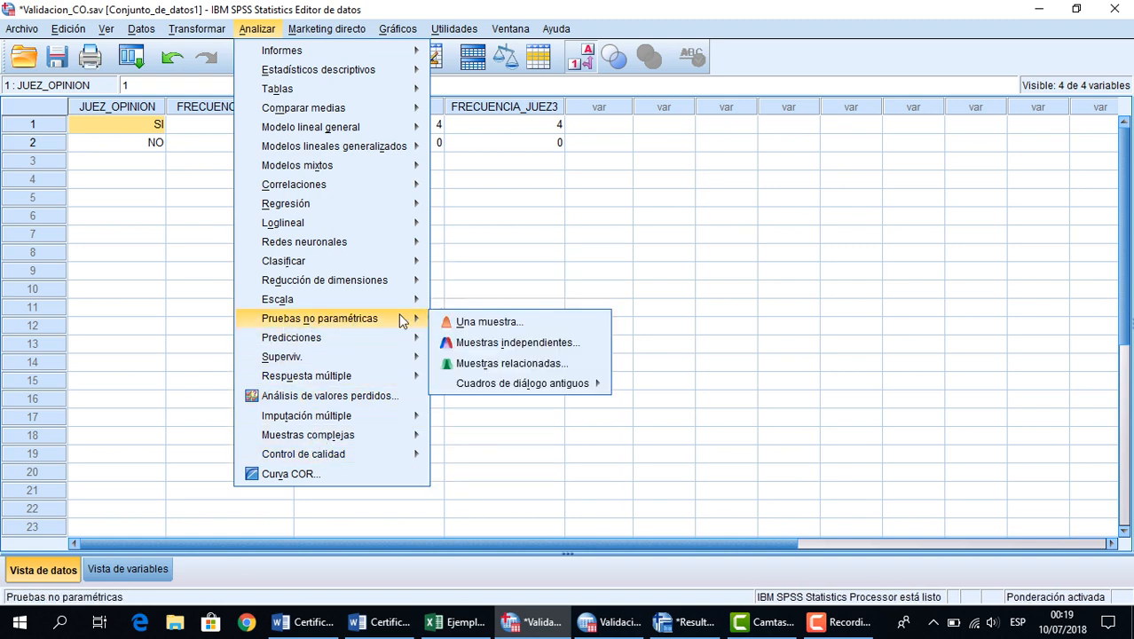
mouse_move(509, 386)
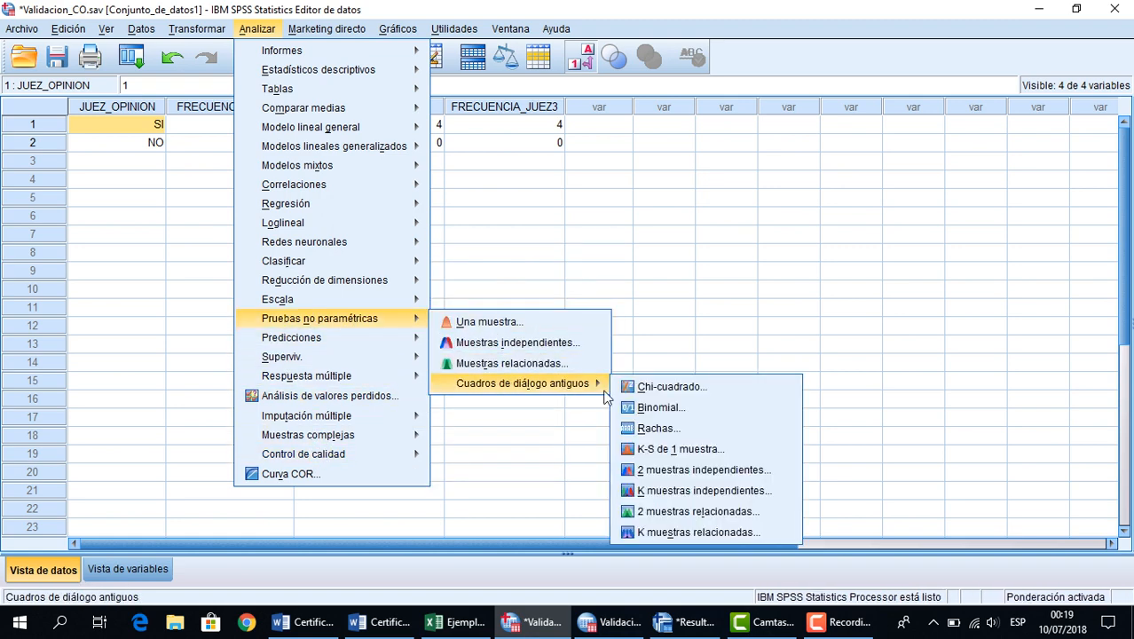
left_click(659, 409)
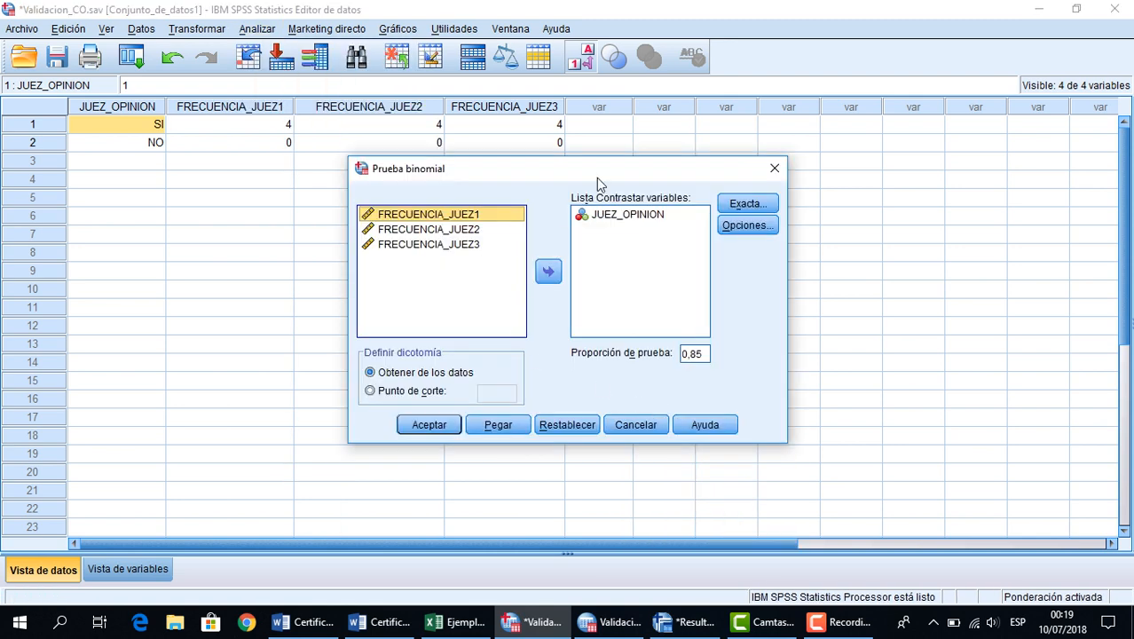
left_click(630, 216)
left_click(547, 273)
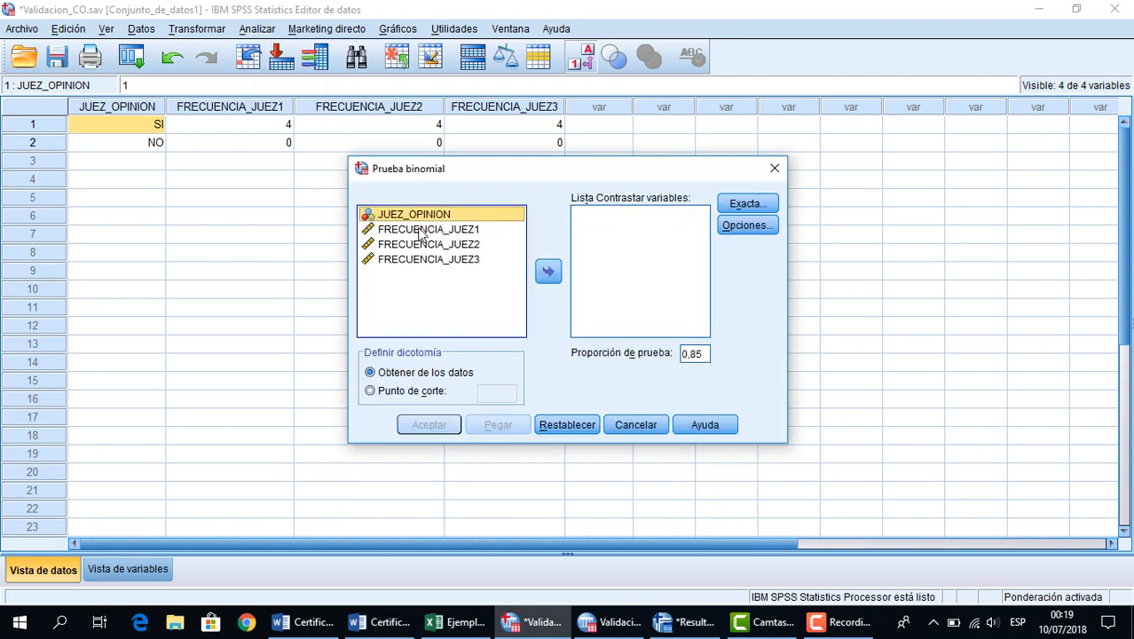
left_click(547, 276)
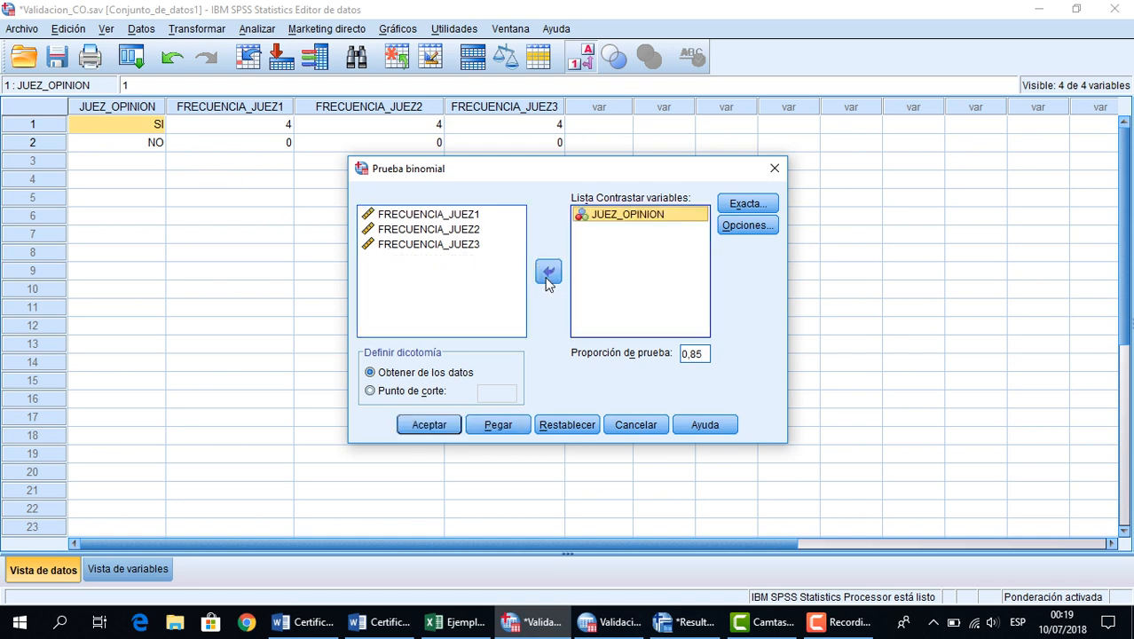
Run the binomial test with a test proportion of 0,85 and the dichotomy obtained from the data
double_click(699, 355)
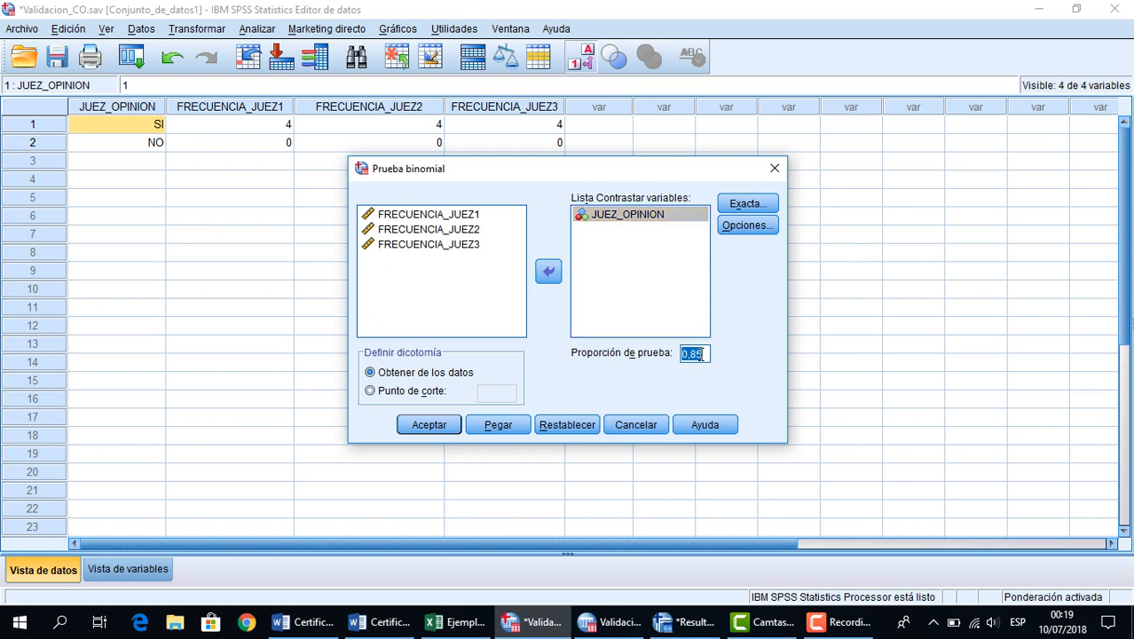
left_click(701, 355)
left_click(428, 425)
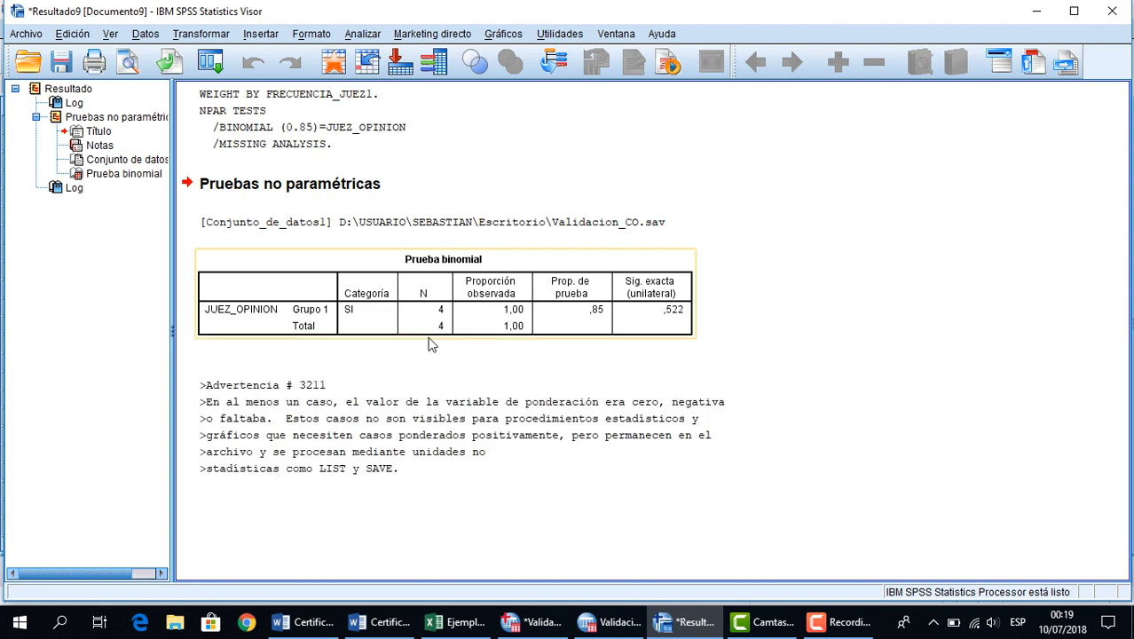
left_click(269, 364)
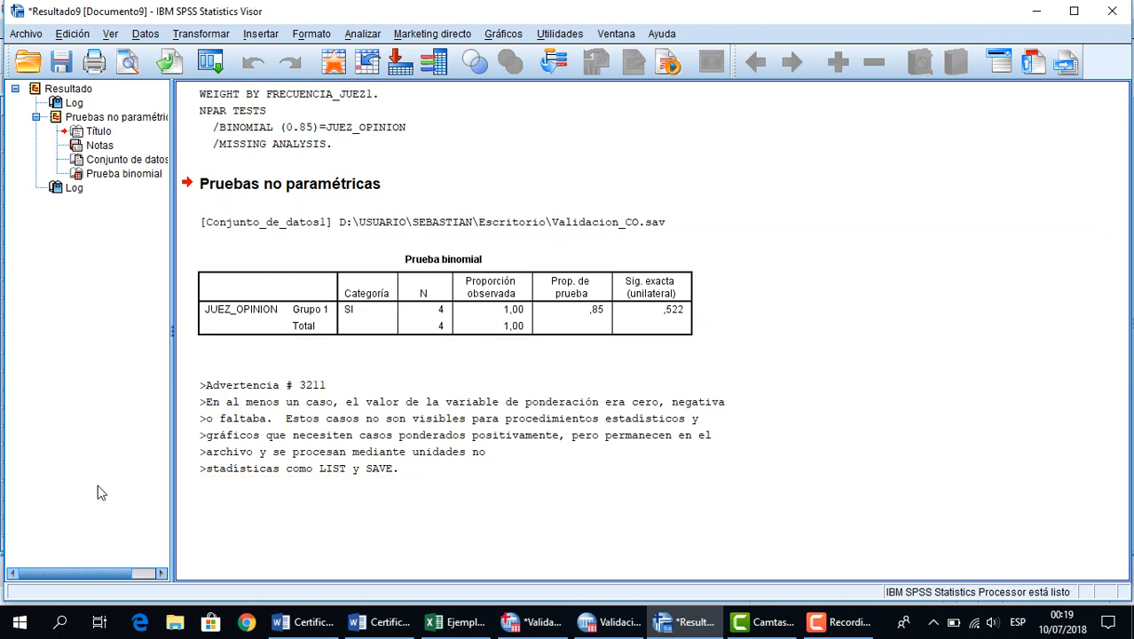
Switch to the Ejemplo workbook in Excel and examine the JUEZ 1 binomial table, hypotheses, decision criterion and conclusion on the Prueba binomial CO sheet
left_click(461, 621)
scroll(330, 292, "down", 4)
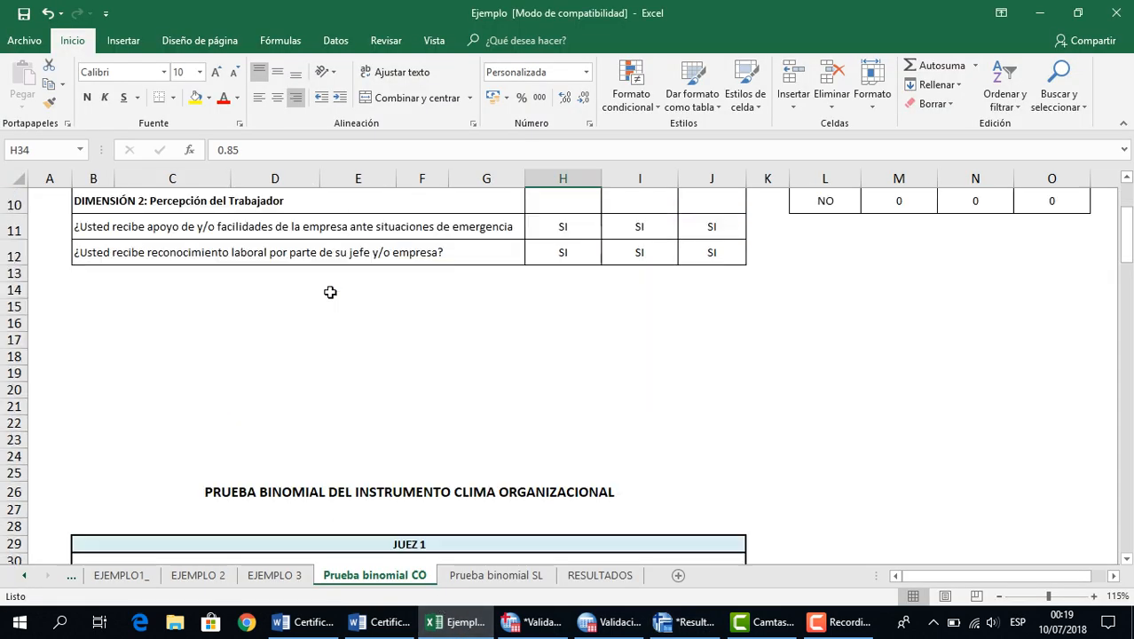
scroll(329, 292, "down", 2)
scroll(329, 292, "down", 1)
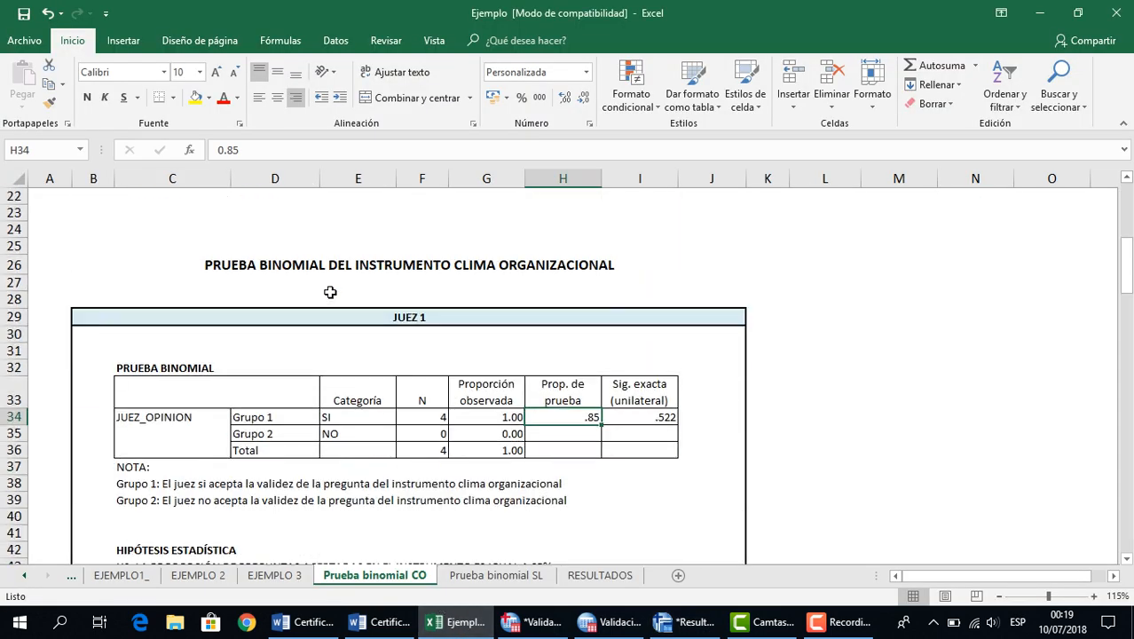
scroll(329, 292, "down", 1)
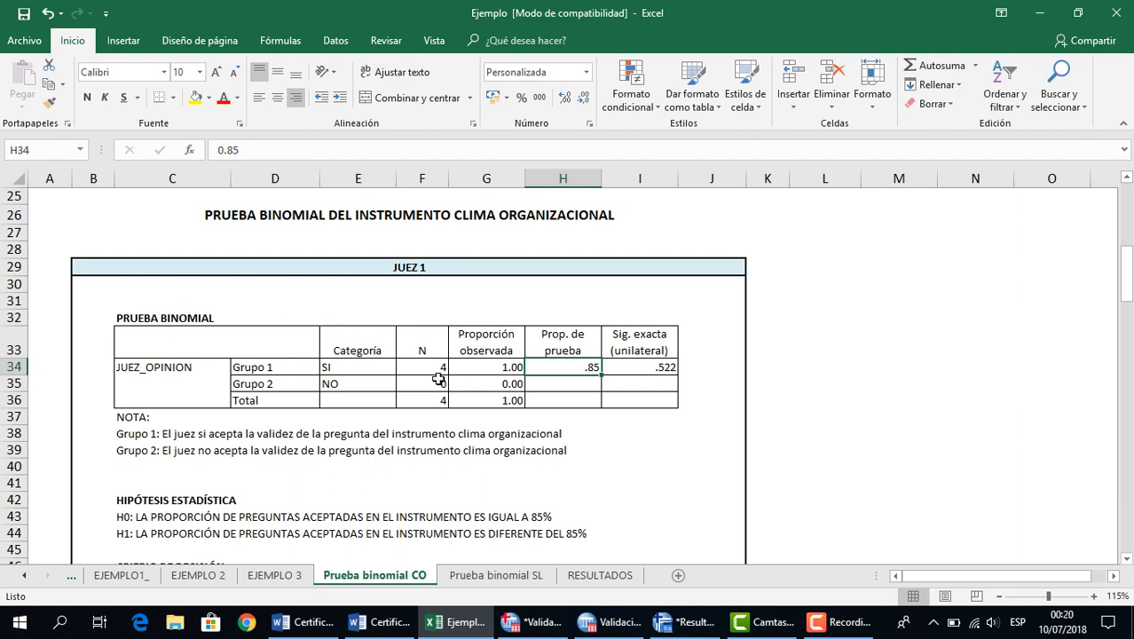
scroll(431, 380, "down", 1)
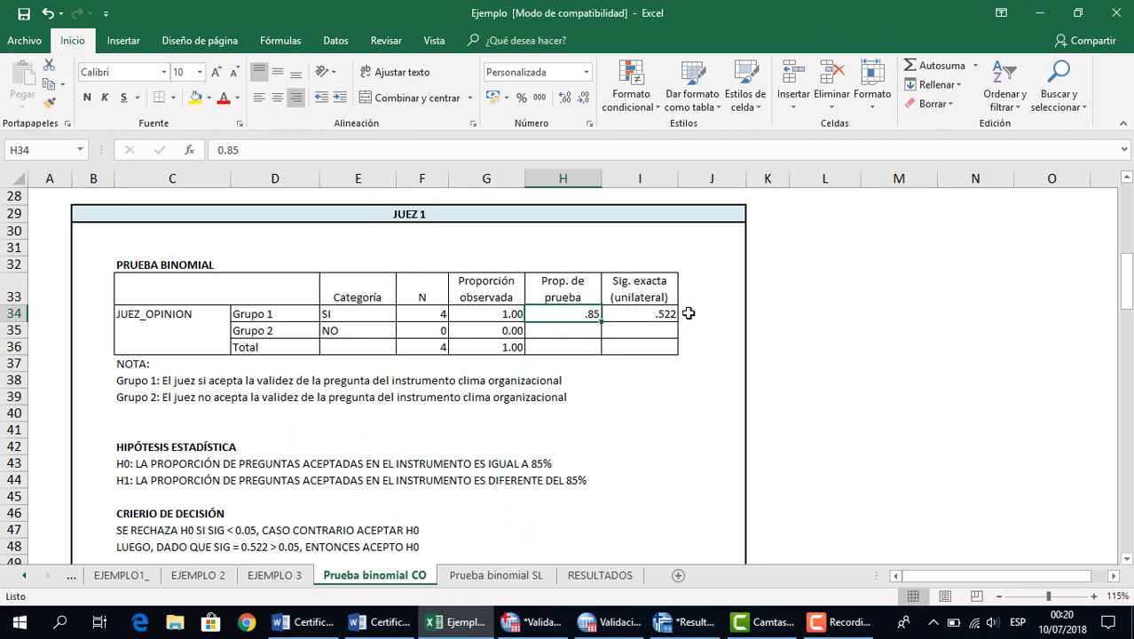
scroll(165, 391, "down", 1)
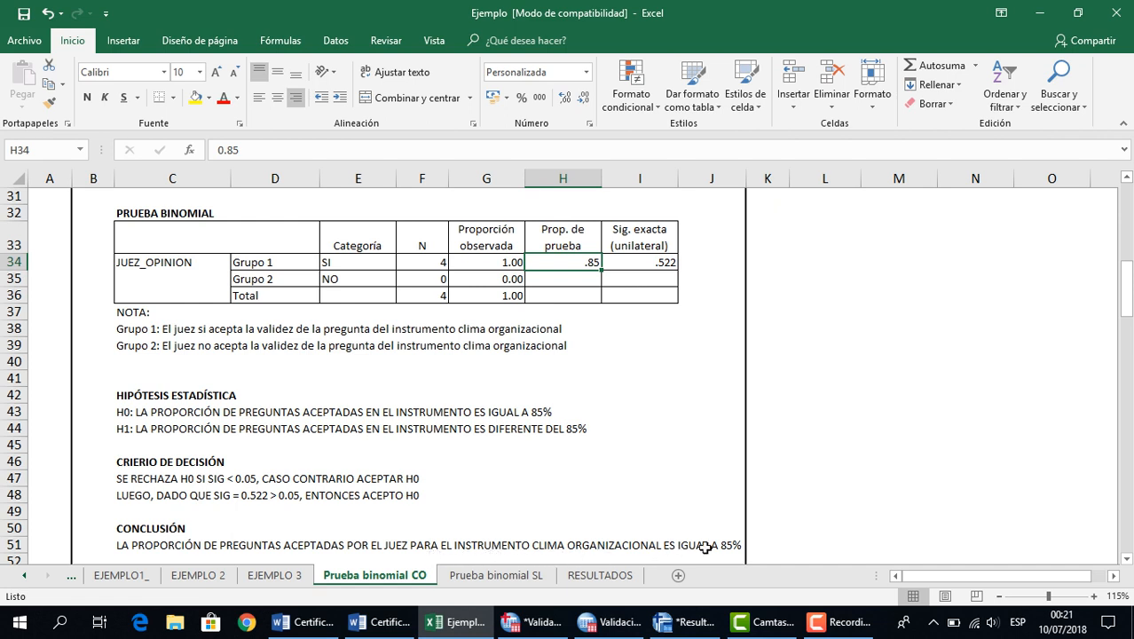
scroll(706, 548, "down", 1)
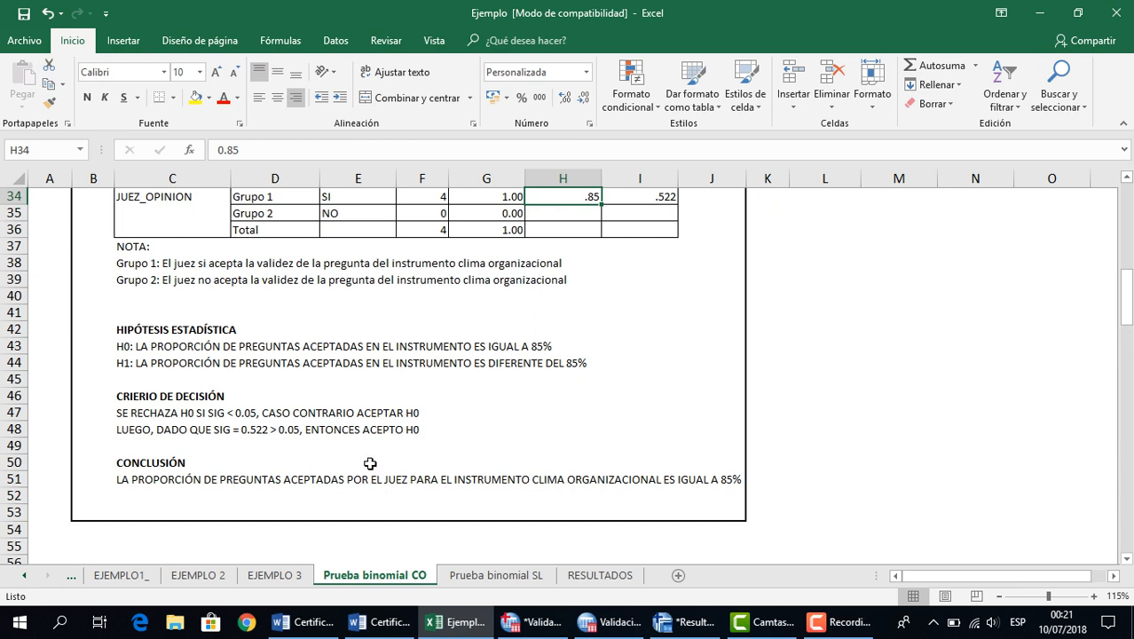
scroll(365, 440, "up", 3)
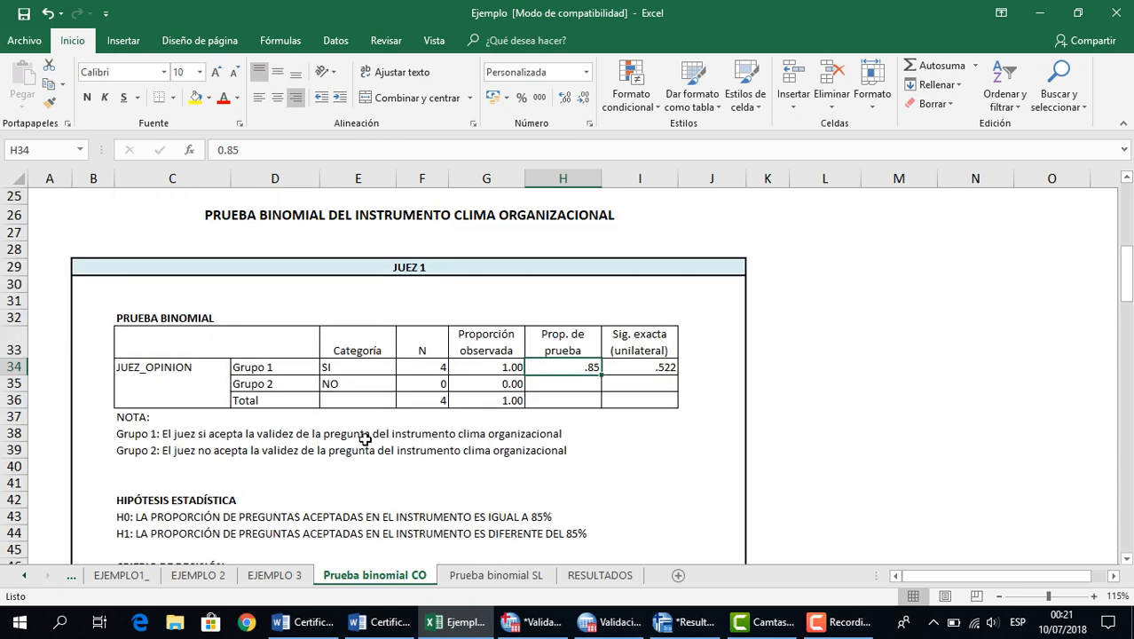
scroll(365, 439, "up", 1)
scroll(364, 439, "down", 2)
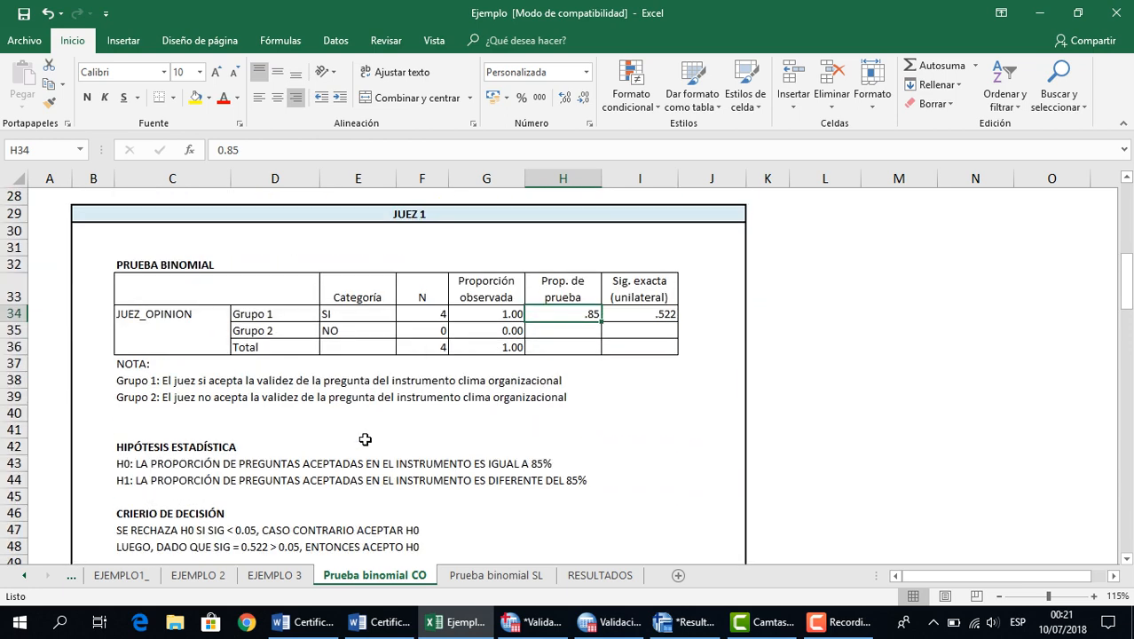
scroll(365, 440, "down", 2)
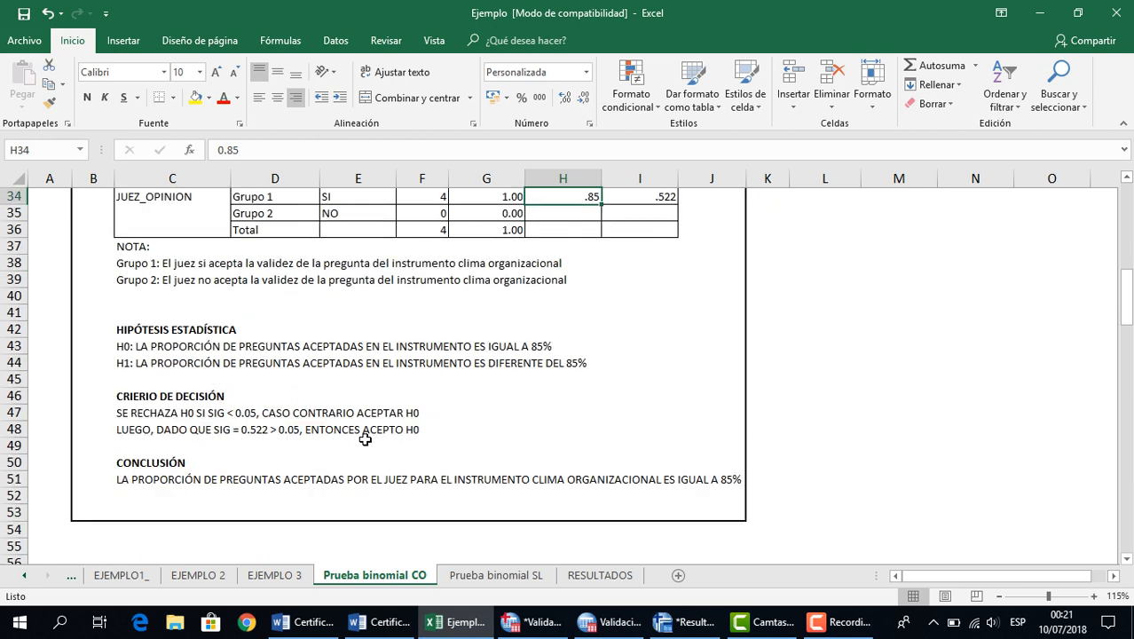
scroll(365, 439, "up", 1)
scroll(365, 439, "down", 1)
scroll(365, 439, "up", 3)
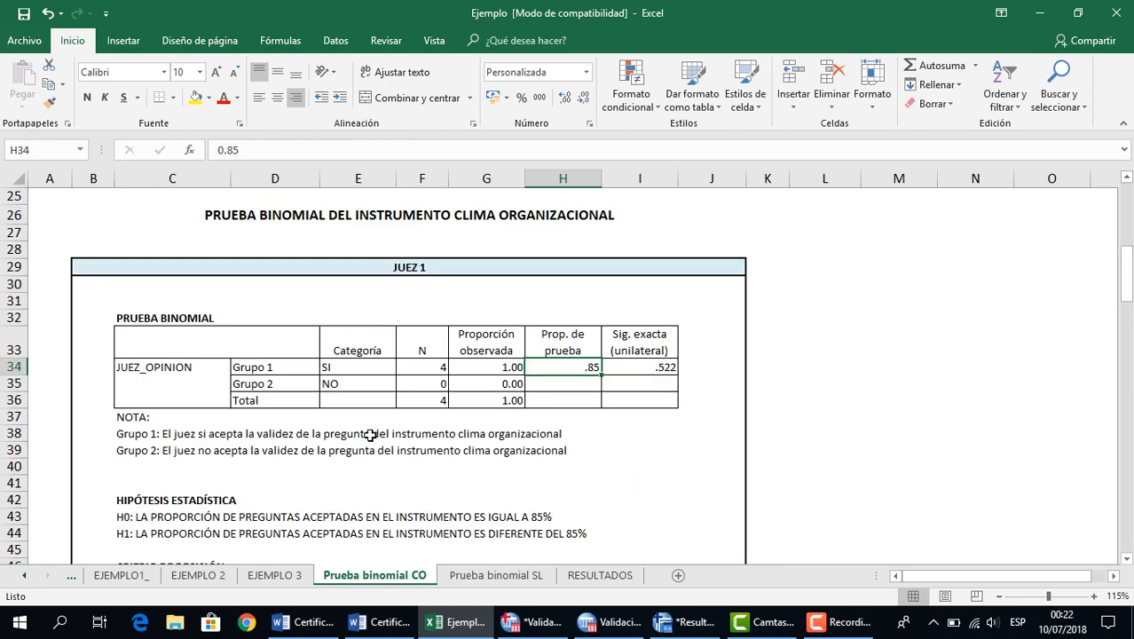
Review the judges' ratings, the JUEZ 2 and JUEZ 3 binomial test sections, and the combined summary for judges 1, 2 and 3
scroll(373, 432, "up", 7)
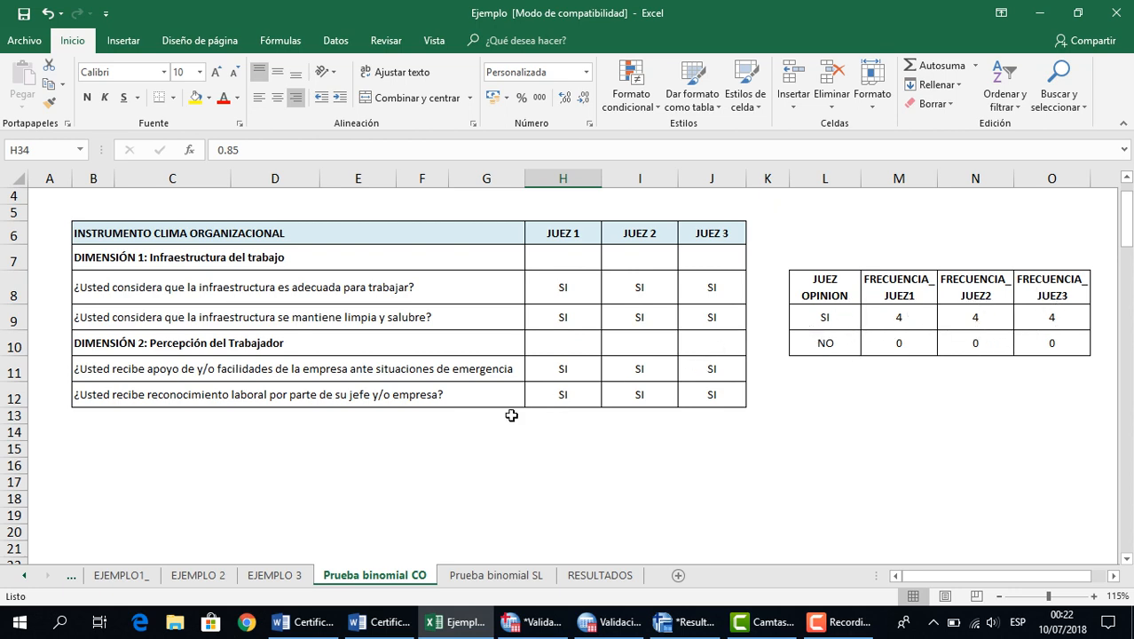
scroll(511, 415, "down", 2)
scroll(512, 416, "down", 13)
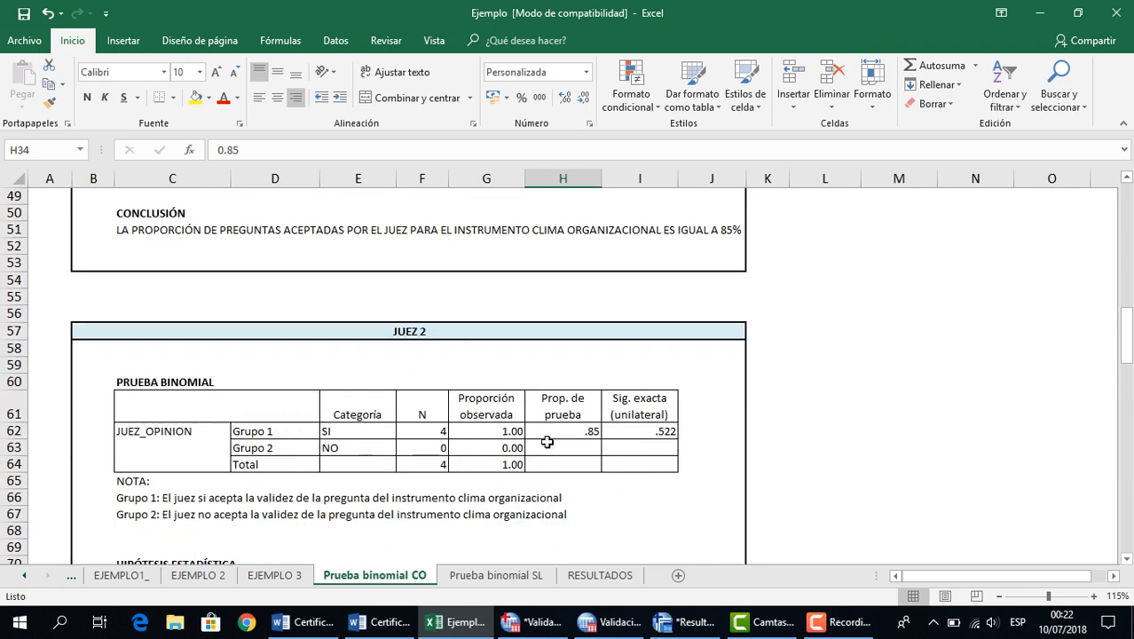
scroll(561, 445, "down", 2)
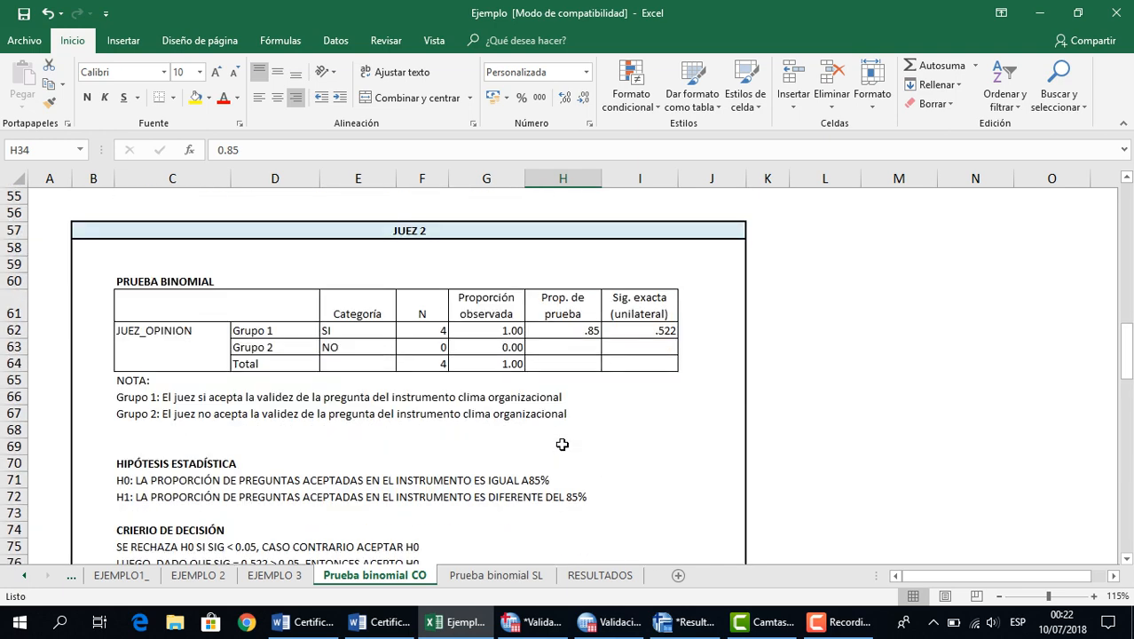
scroll(562, 445, "down", 1)
scroll(511, 301, "down", 8)
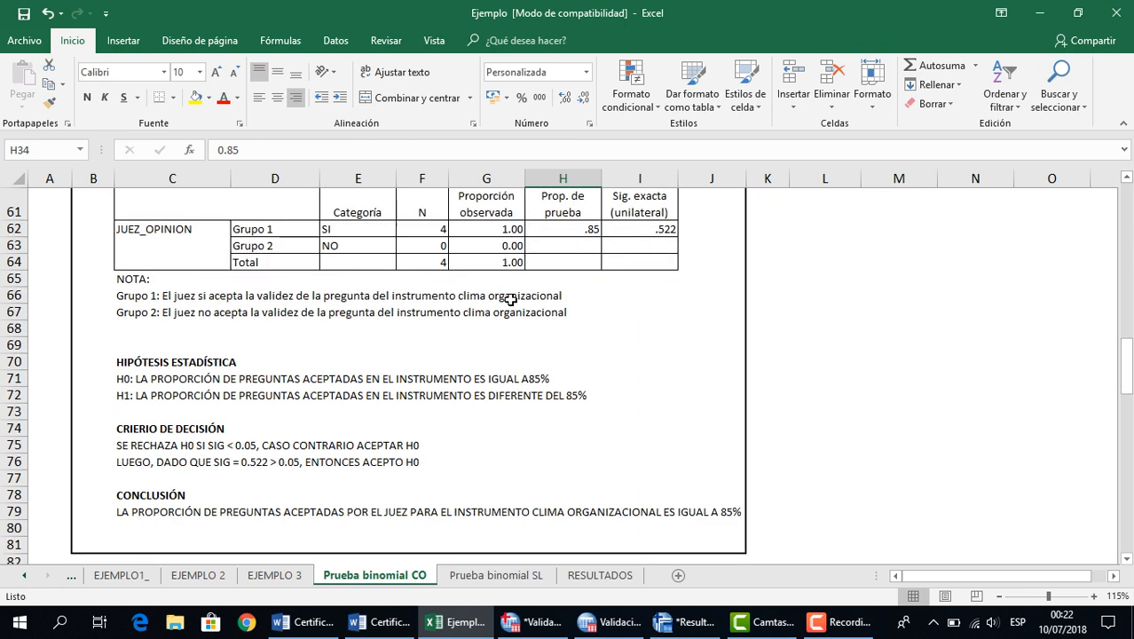
scroll(511, 301, "down", 7)
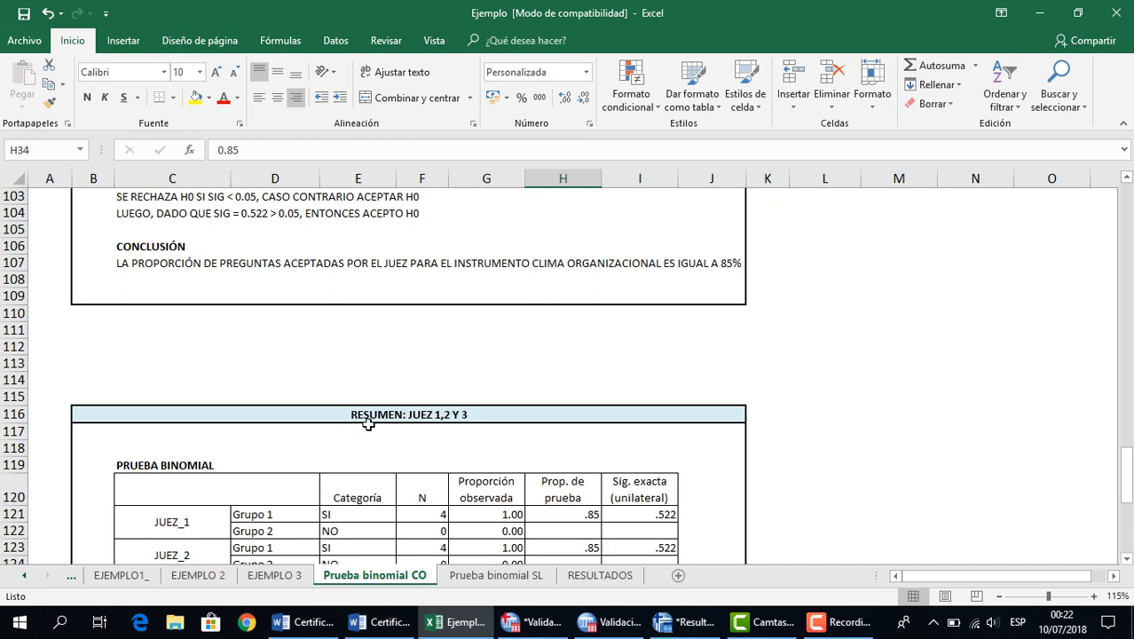
scroll(360, 425, "down", 1)
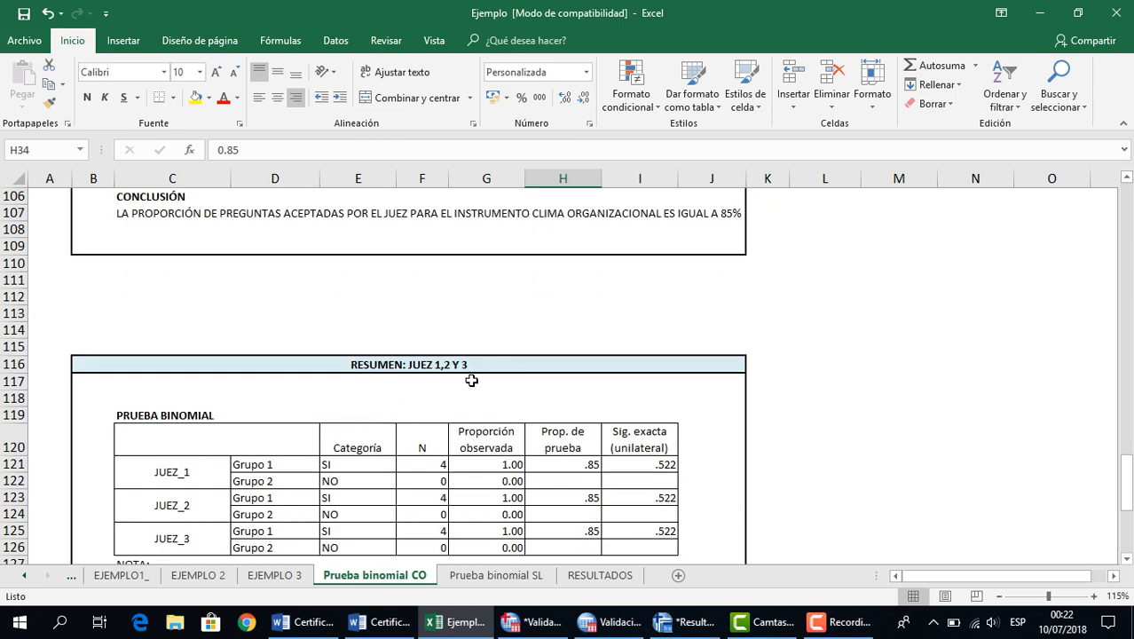
scroll(462, 380, "down", 2)
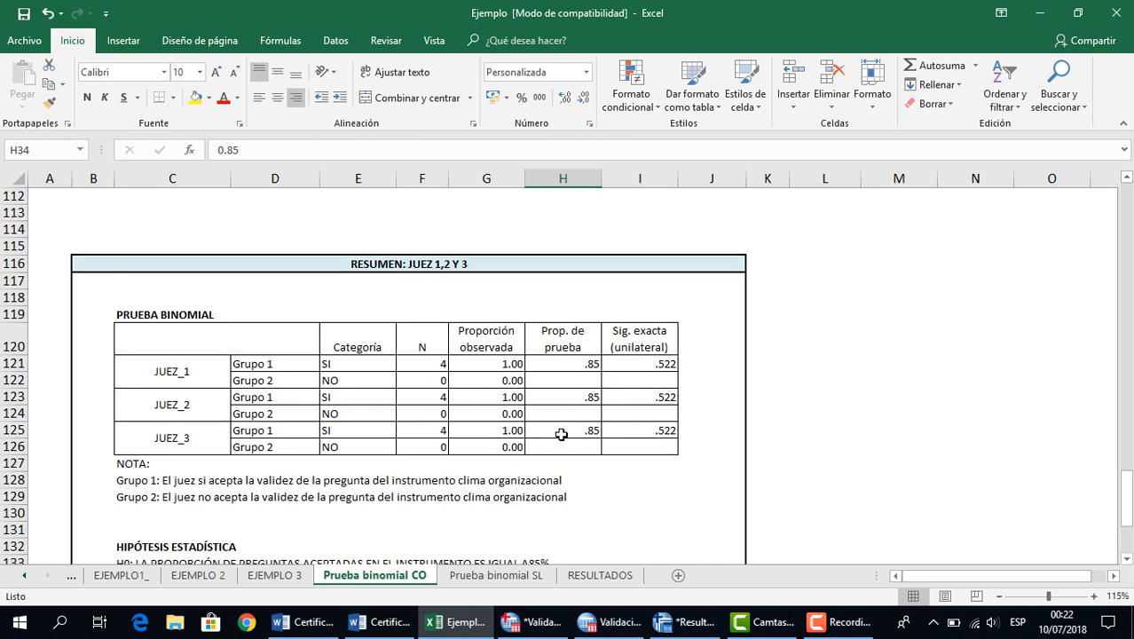
Review the hypotheses, decision criterion and conclusion of the combined JUEZ 1, 2 and 3 summary on the Prueba binomial CO sheet
scroll(562, 434, "down", 2)
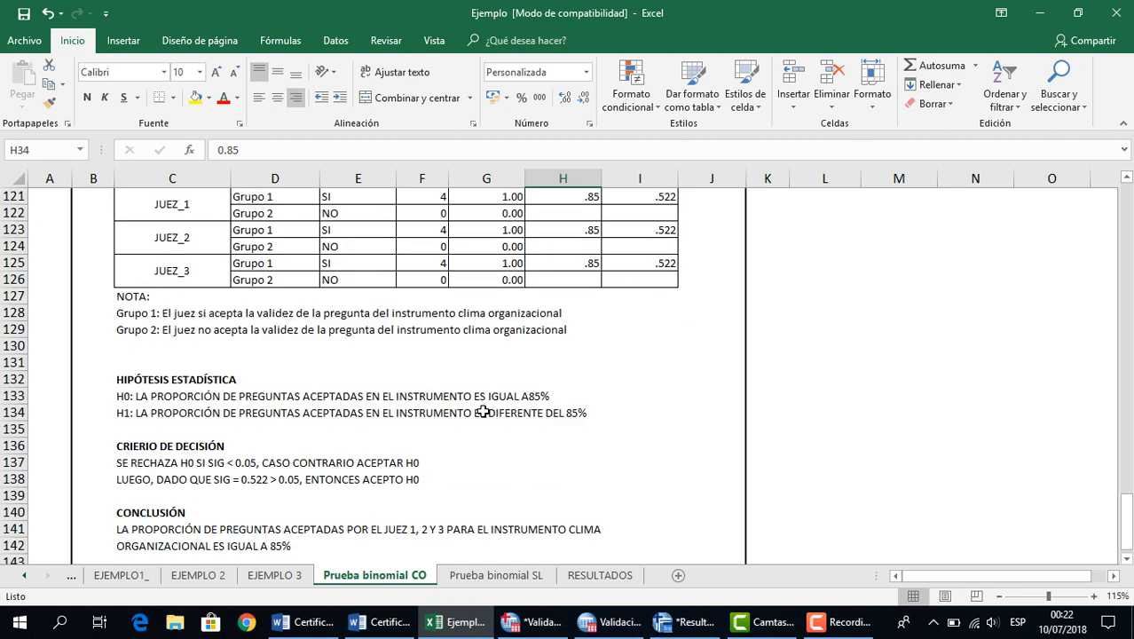
scroll(482, 410, "down", 1)
scroll(522, 439, "down", 1)
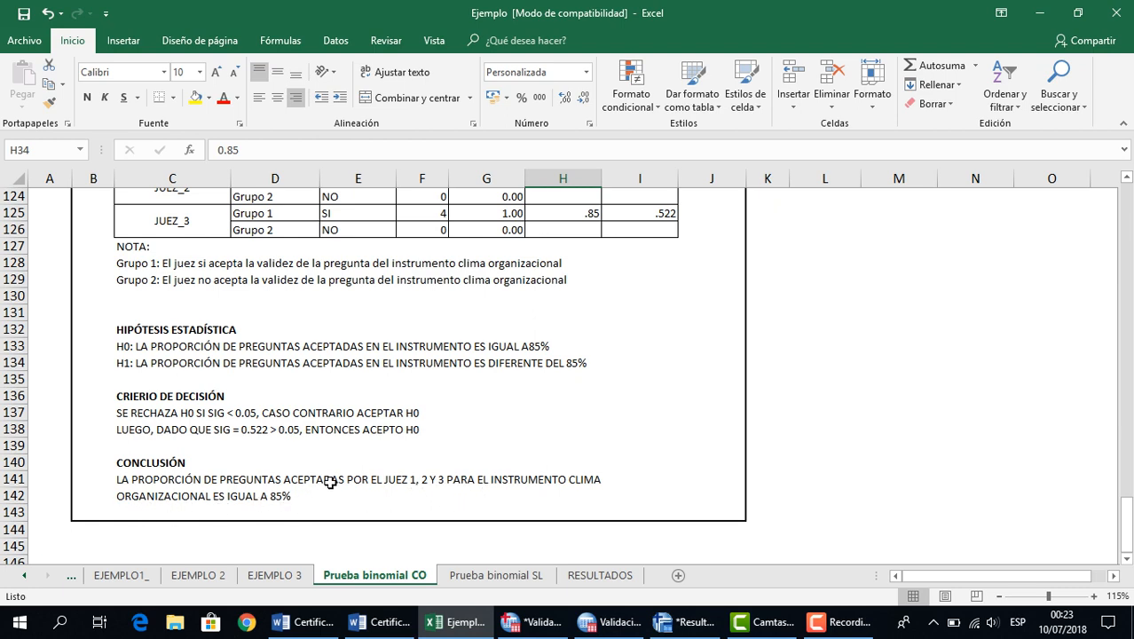
scroll(330, 482, "down", 1)
scroll(330, 479, "up", 4)
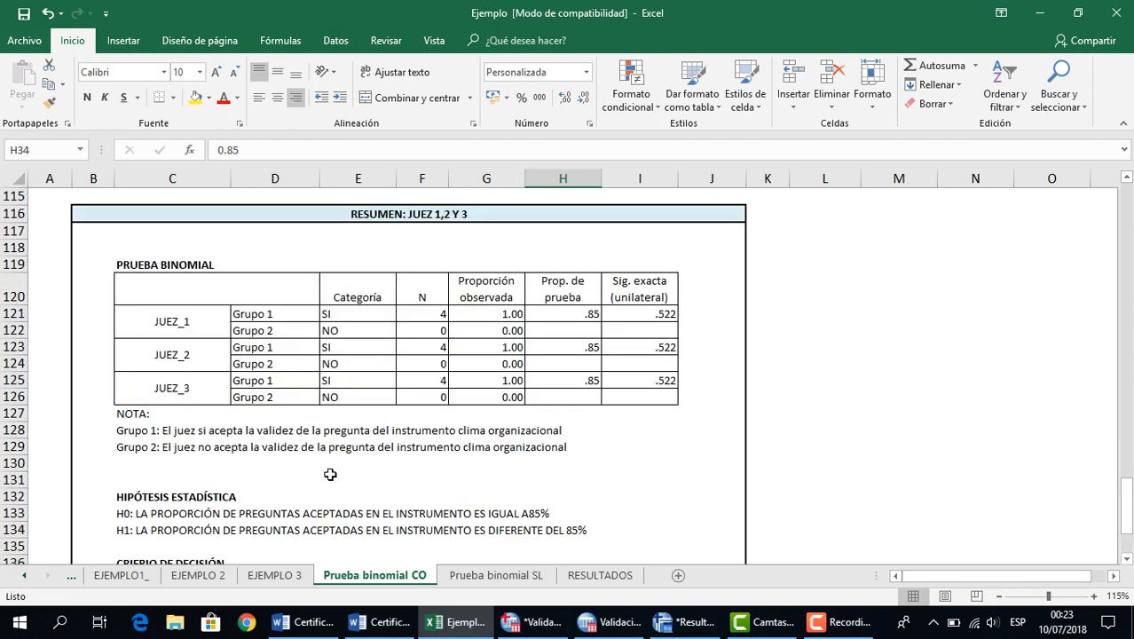
scroll(330, 475, "up", 3)
scroll(330, 474, "up", 3)
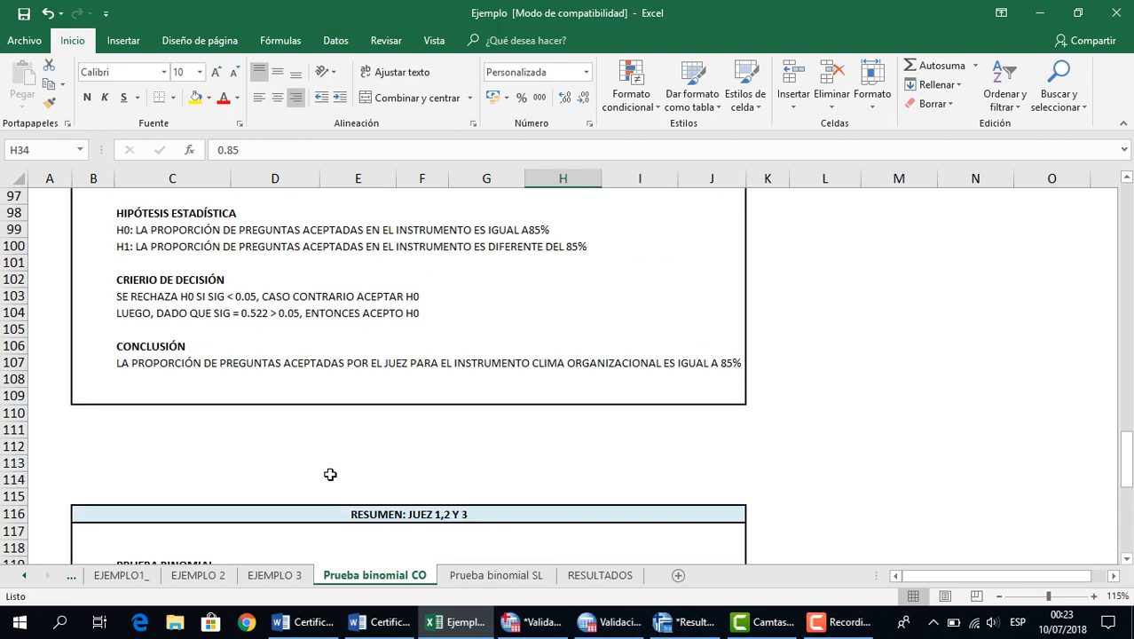
scroll(331, 475, "up", 9)
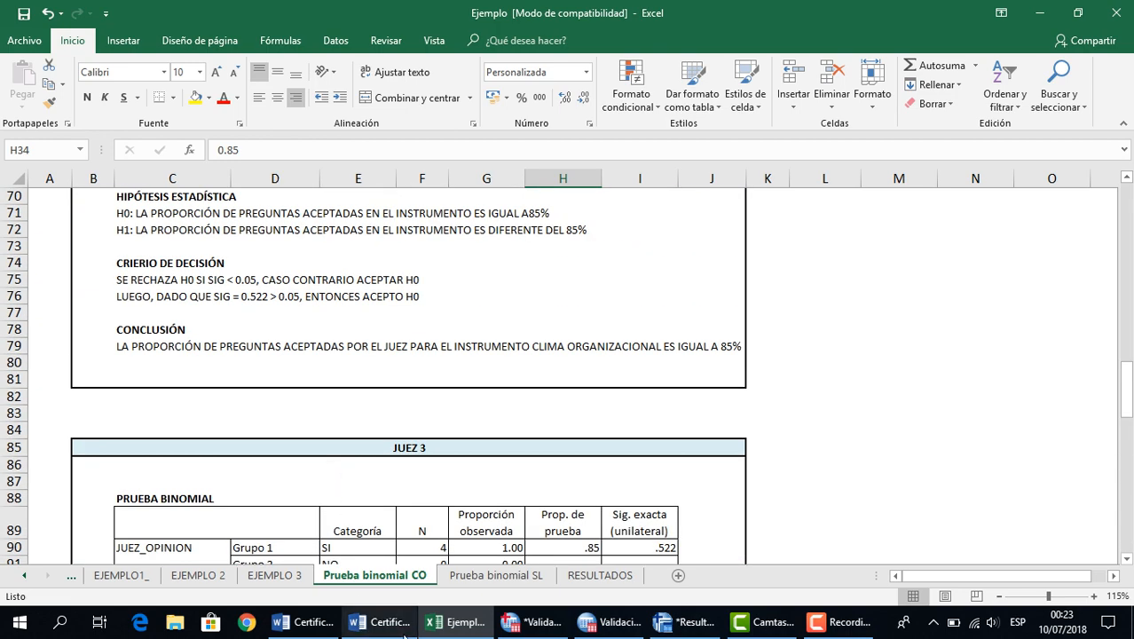
Switch to the Satisfaccion Laboral validity certificate in Word and examine JUEZ 1's ratings for pertinence, relevance and clarity
left_click(384, 625)
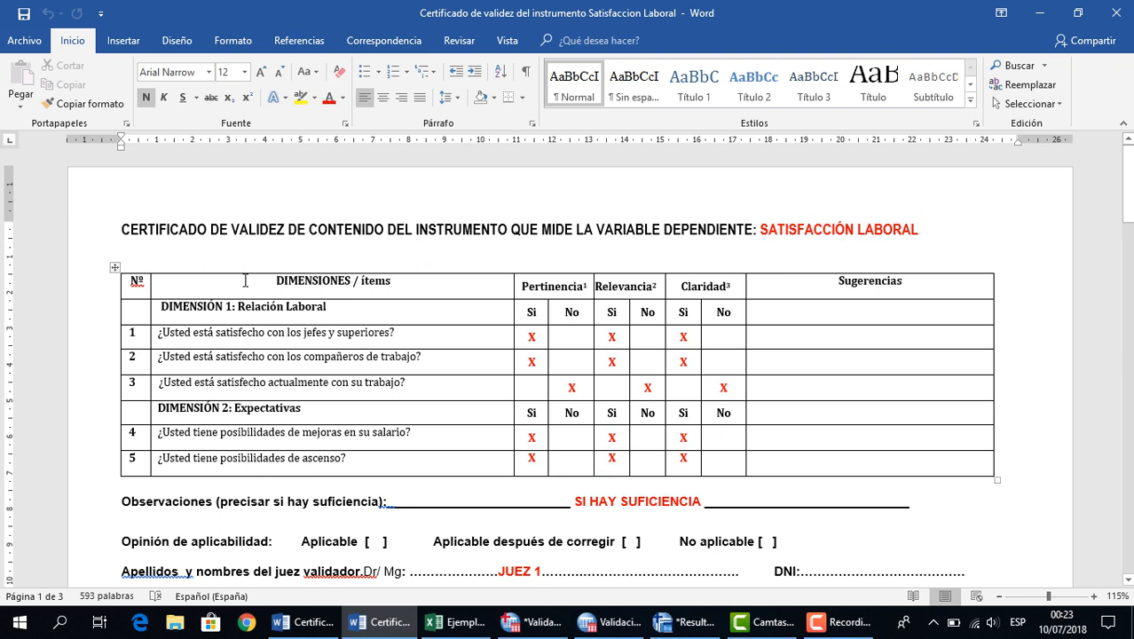
scroll(270, 297, "down", 1)
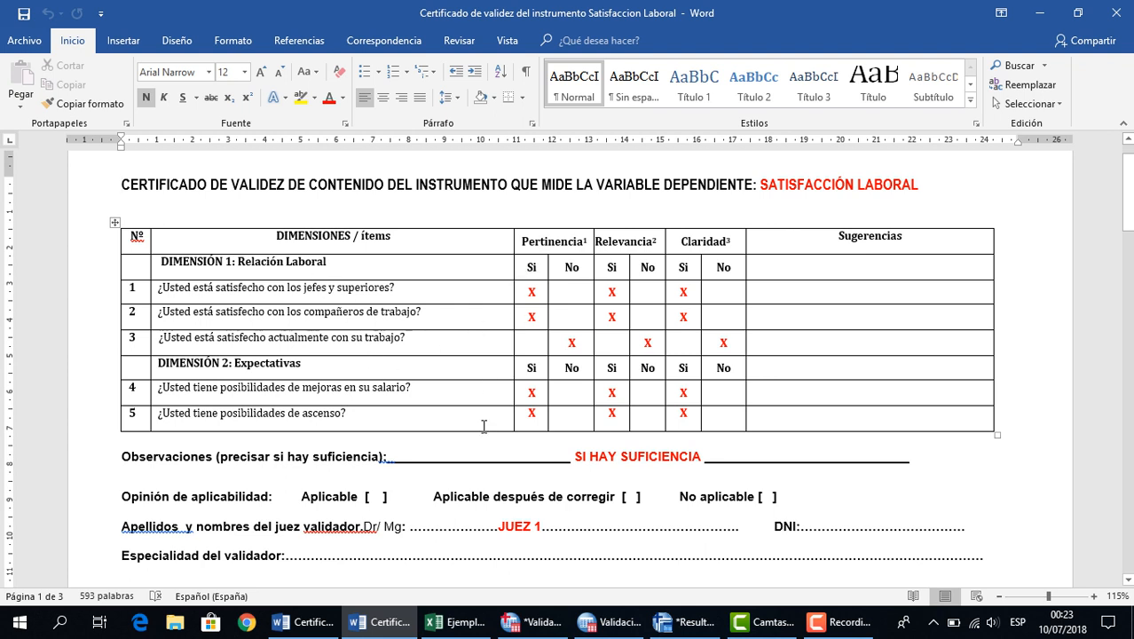
scroll(458, 443, "down", 1)
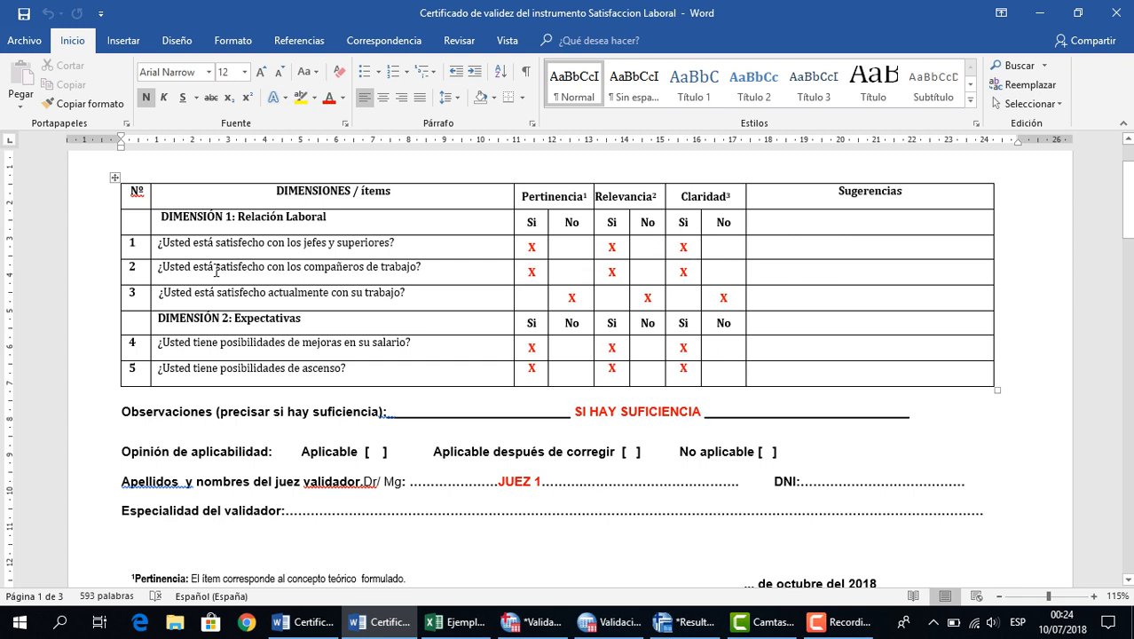
scroll(478, 314, "down", 1)
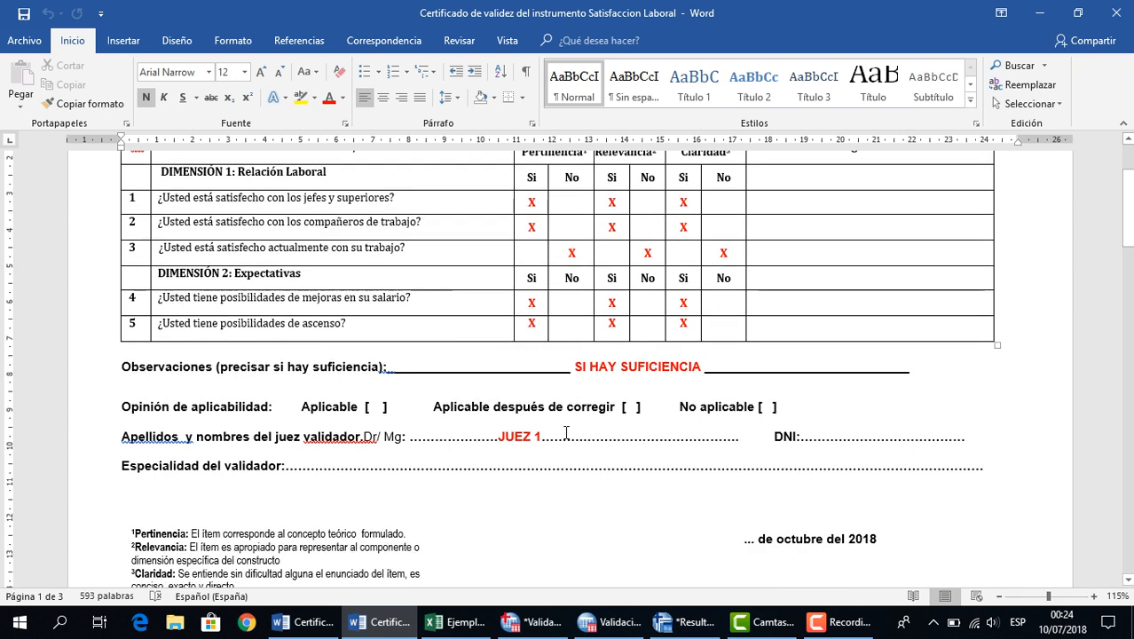
scroll(524, 435, "down", 4)
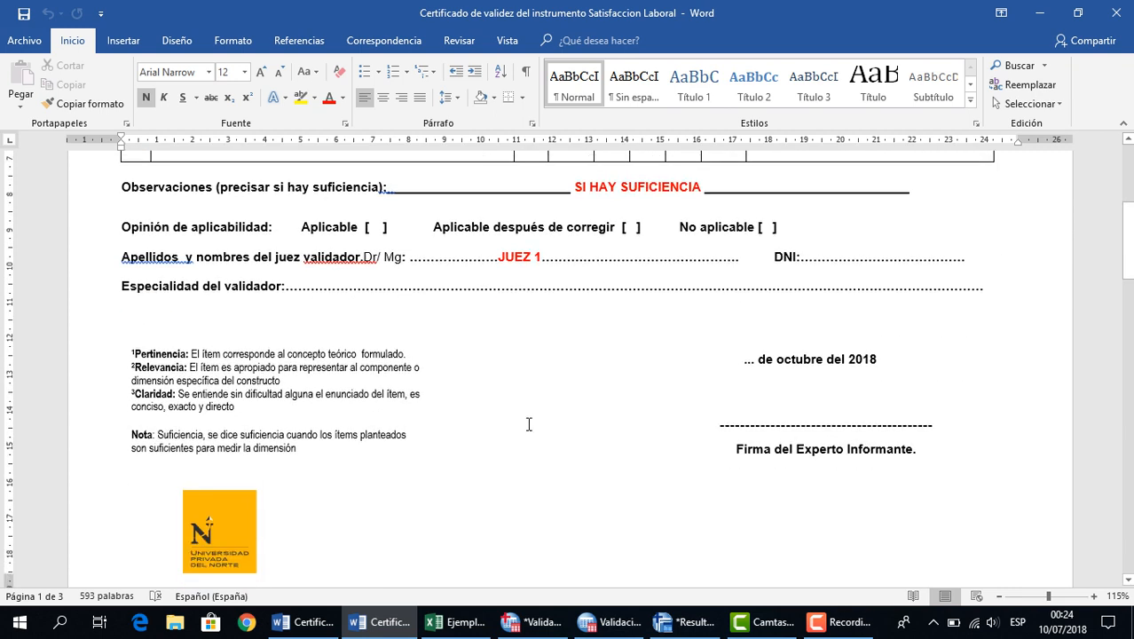
scroll(529, 424, "up", 1)
scroll(529, 423, "up", 3)
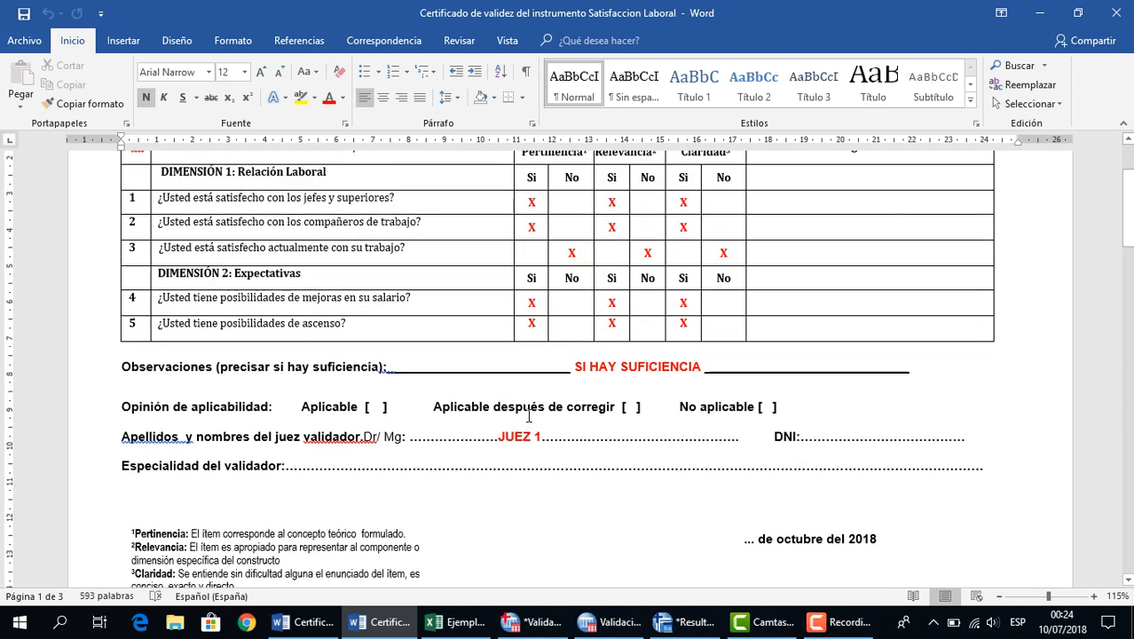
scroll(530, 414, "up", 1)
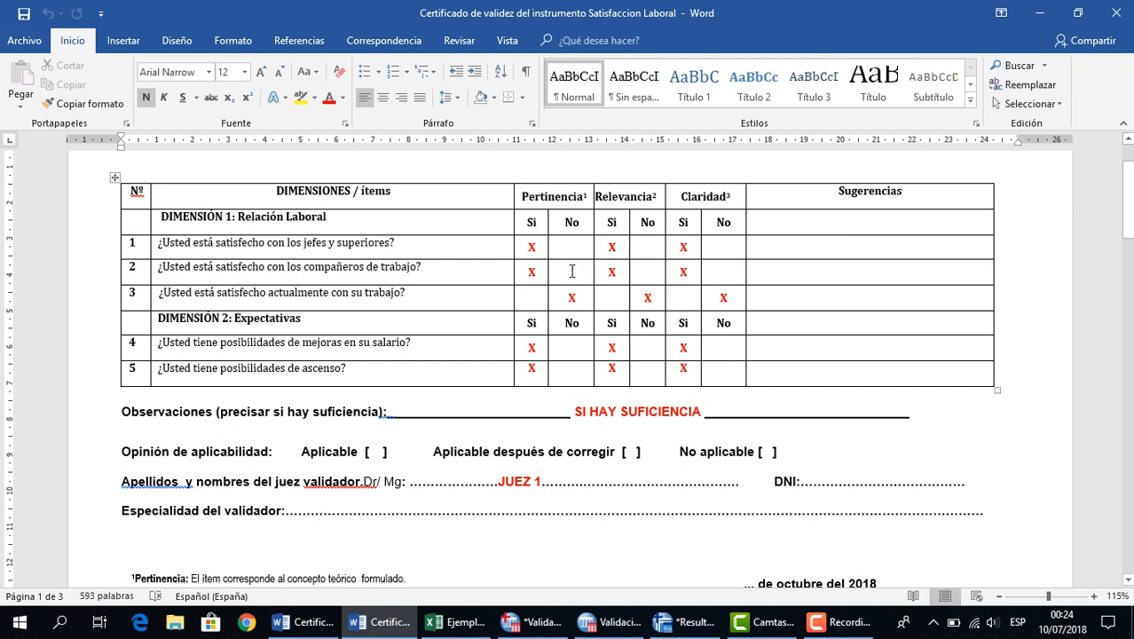
Review the item ratings and sufficiency observations in the JUEZ 2 and JUEZ 3 certificates
scroll(575, 294, "down", 8)
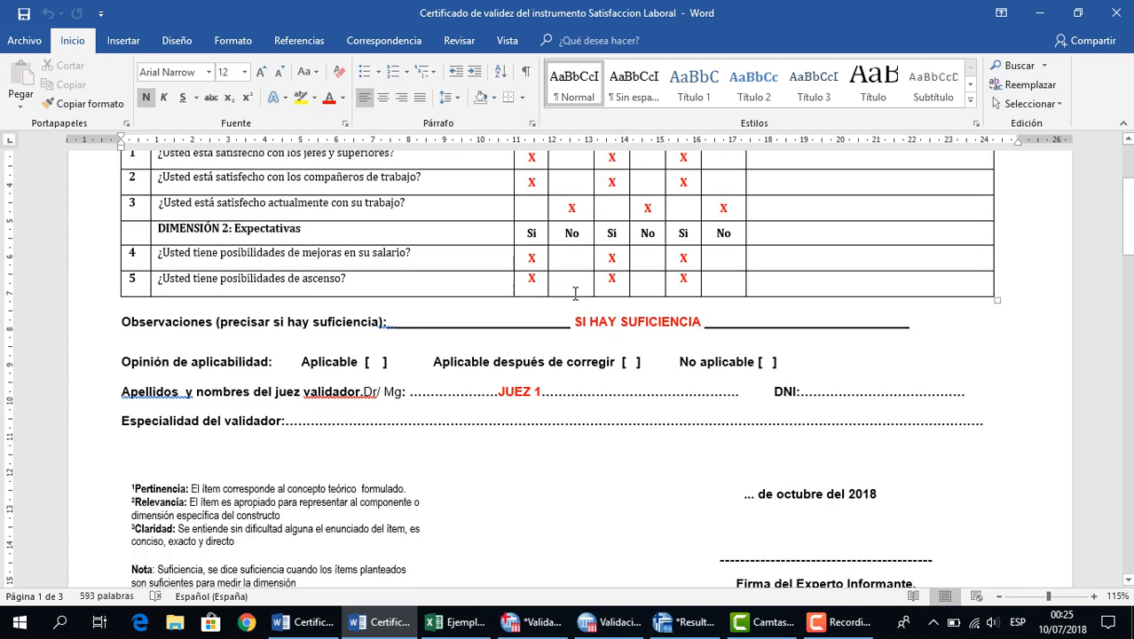
scroll(575, 294, "down", 7)
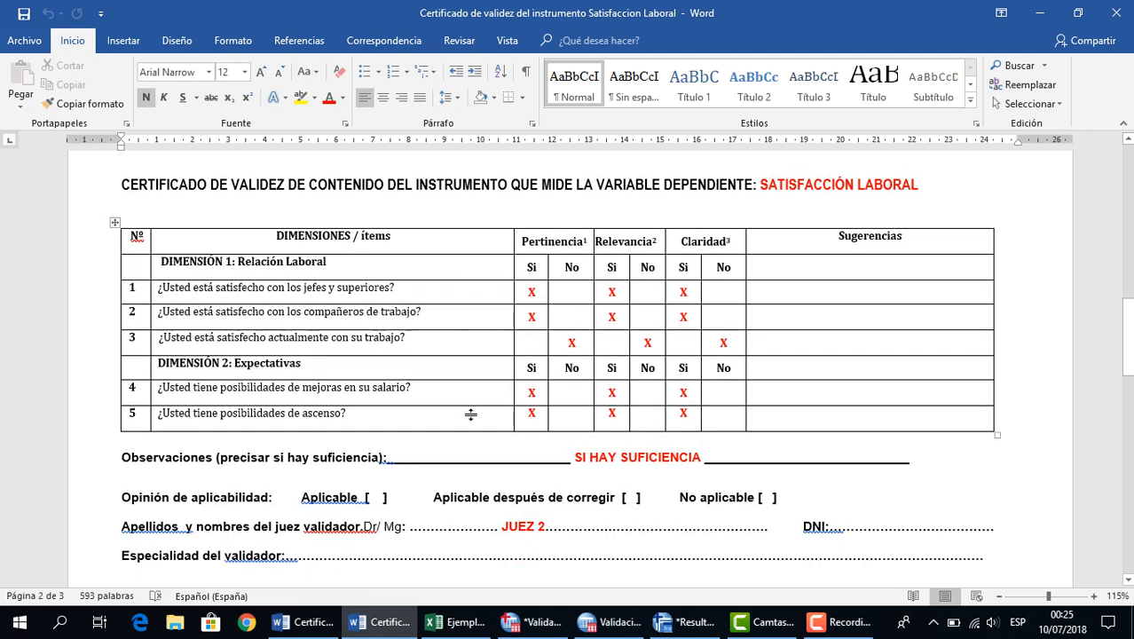
scroll(636, 336, "down", 2)
scroll(633, 330, "down", 6)
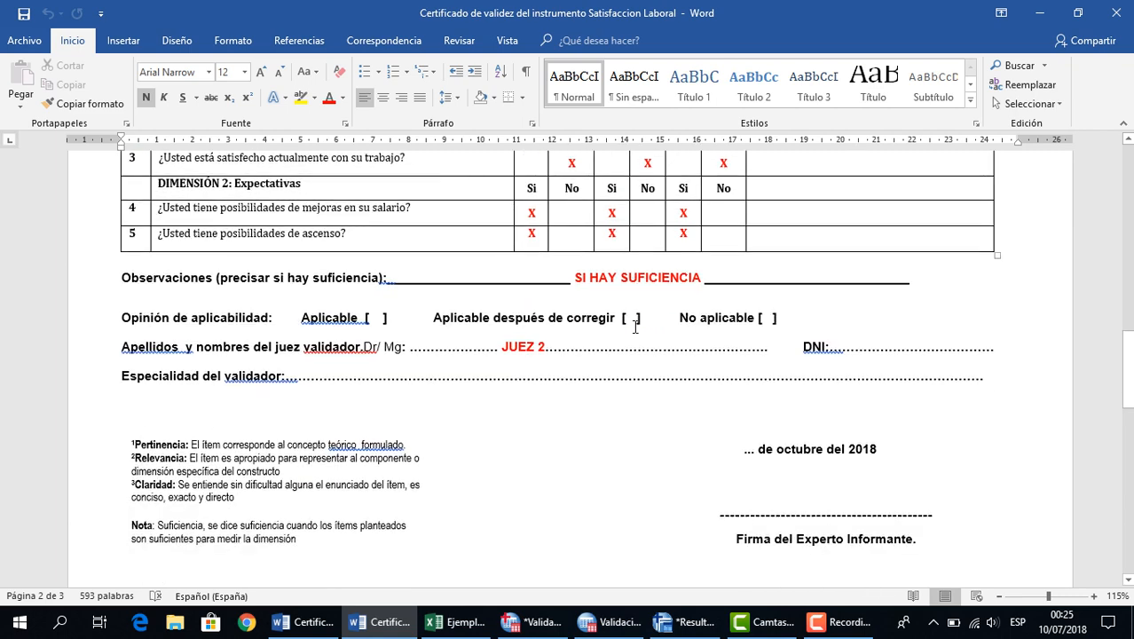
scroll(635, 323, "down", 12)
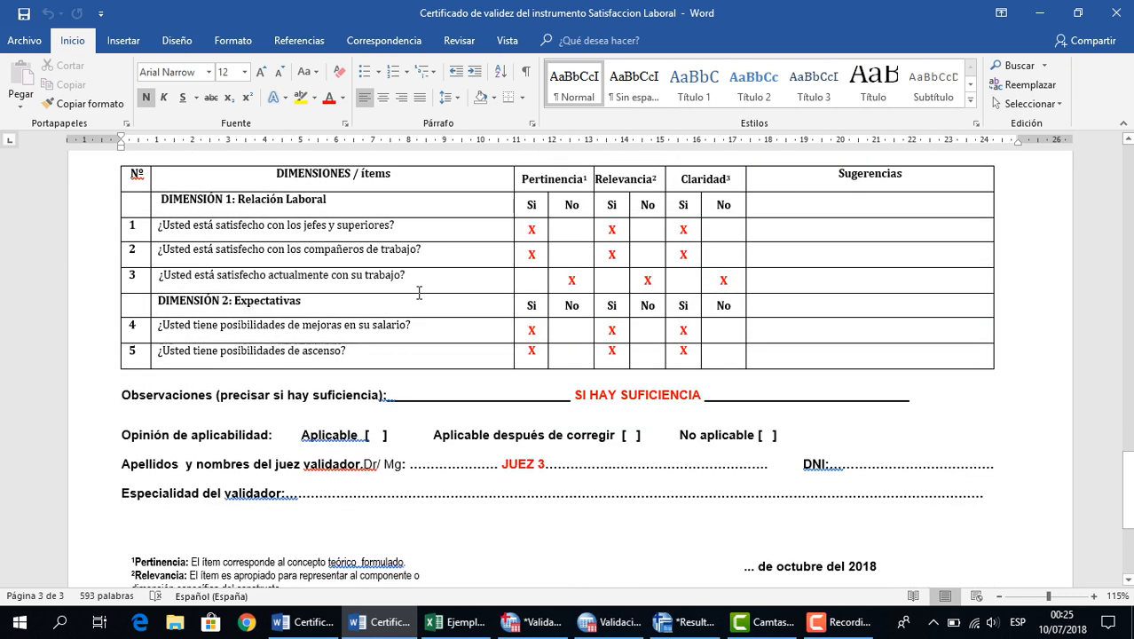
scroll(661, 282, "down", 5)
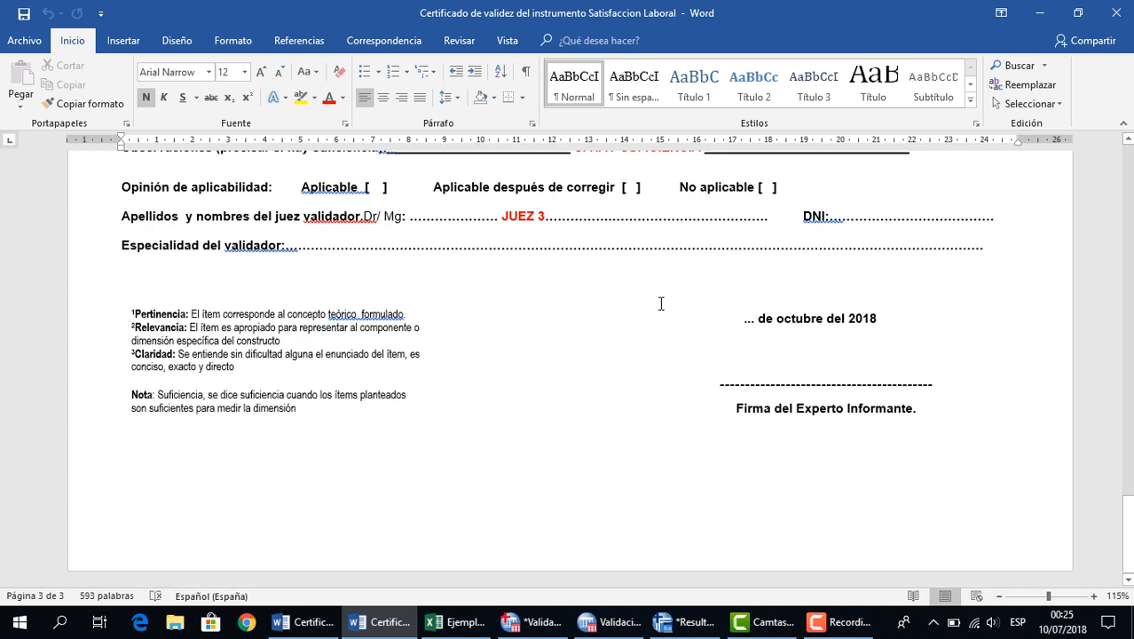
scroll(659, 304, "up", 5)
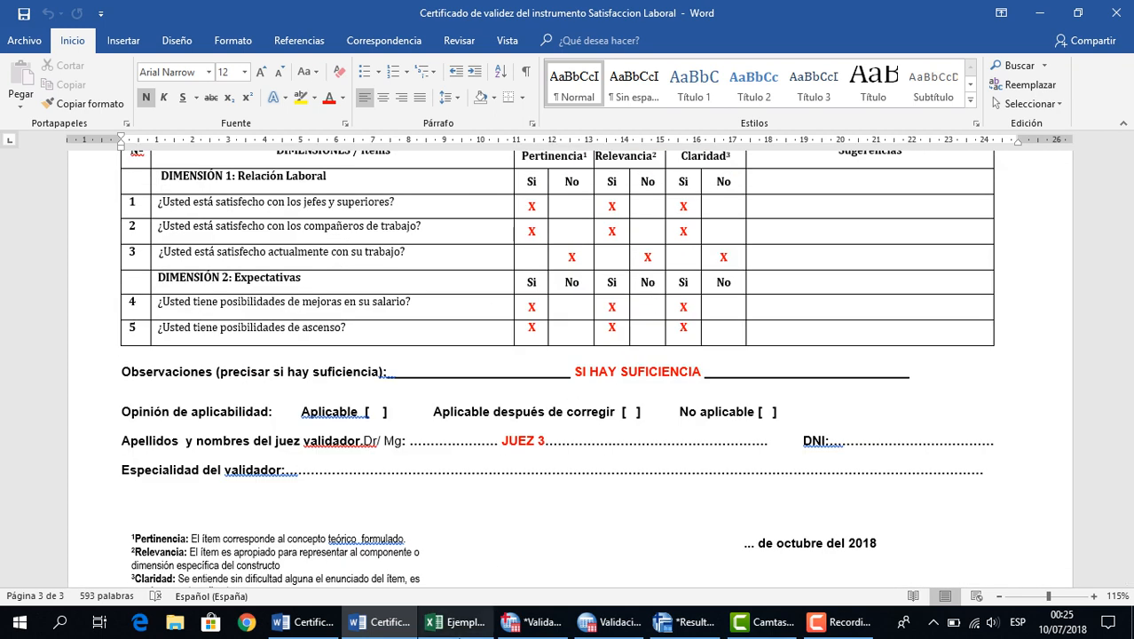
Switch to the Ejemplo workbook in Excel and change the table heading in B5 of Prueba binomial SL to INSTRUMENTO SATISFACCION LABORAL
left_click(470, 625)
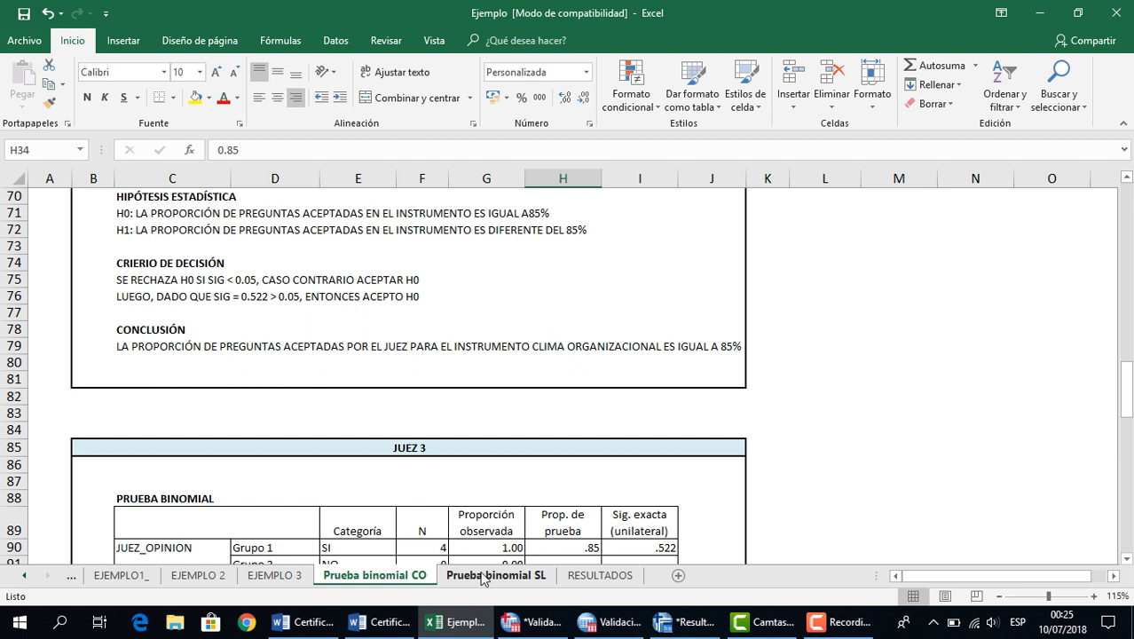
left_click(484, 576)
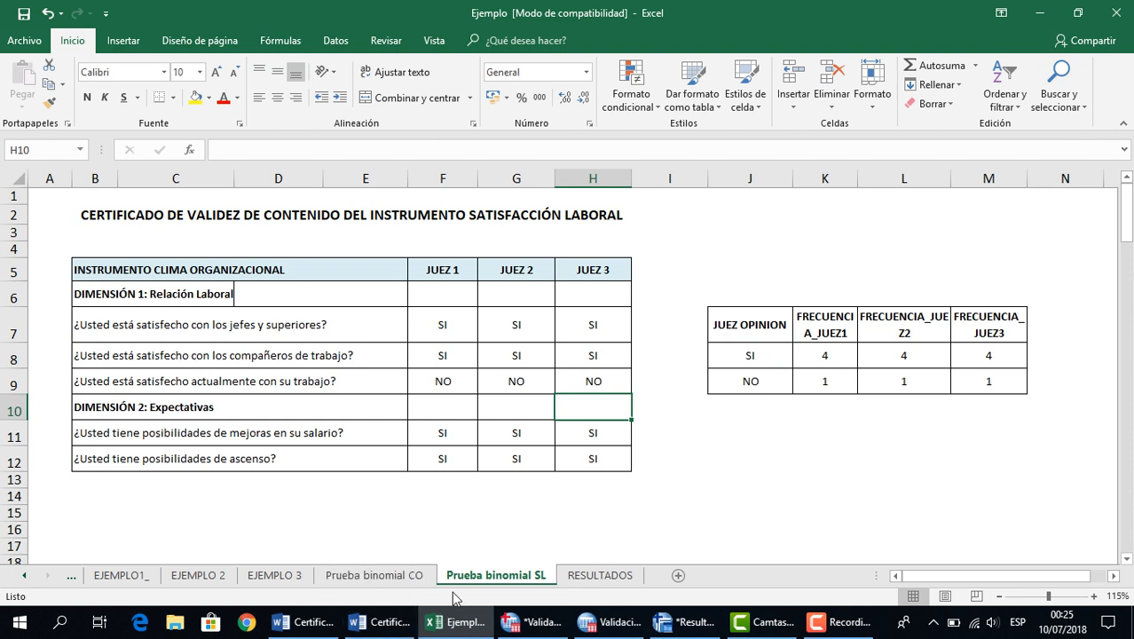
left_click(180, 270)
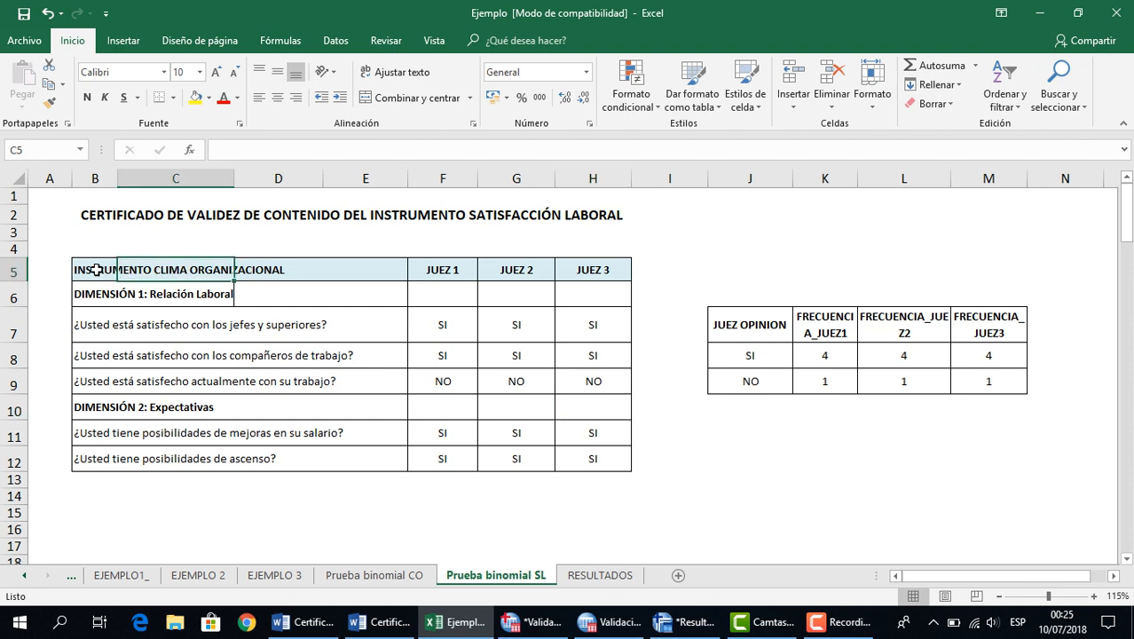
left_click(100, 264)
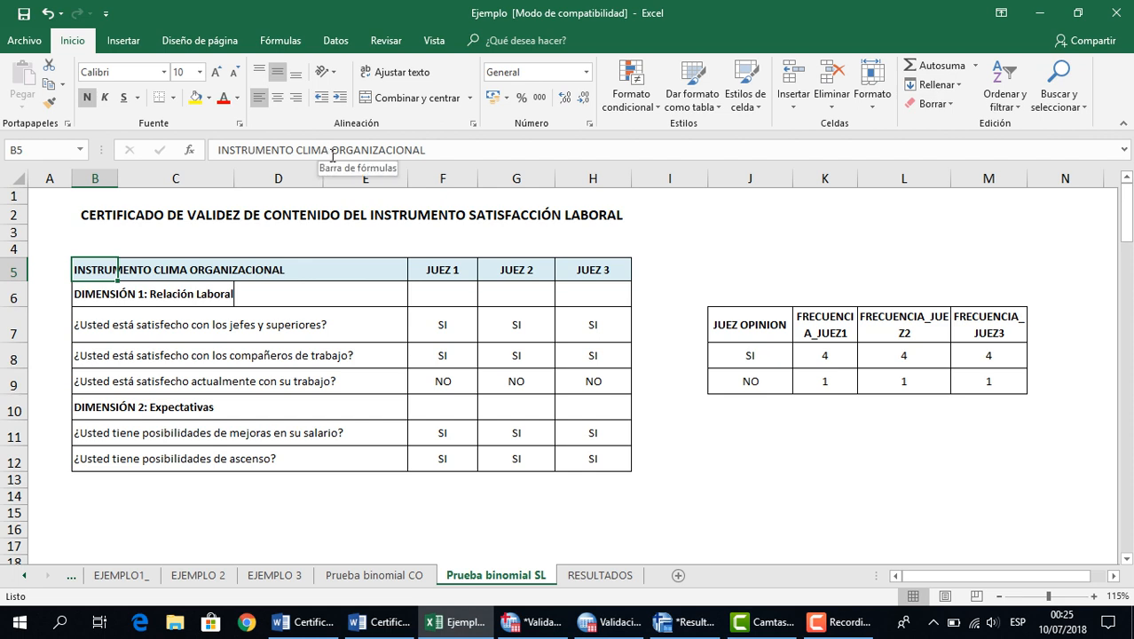
left_click_drag(323, 153, 296, 151)
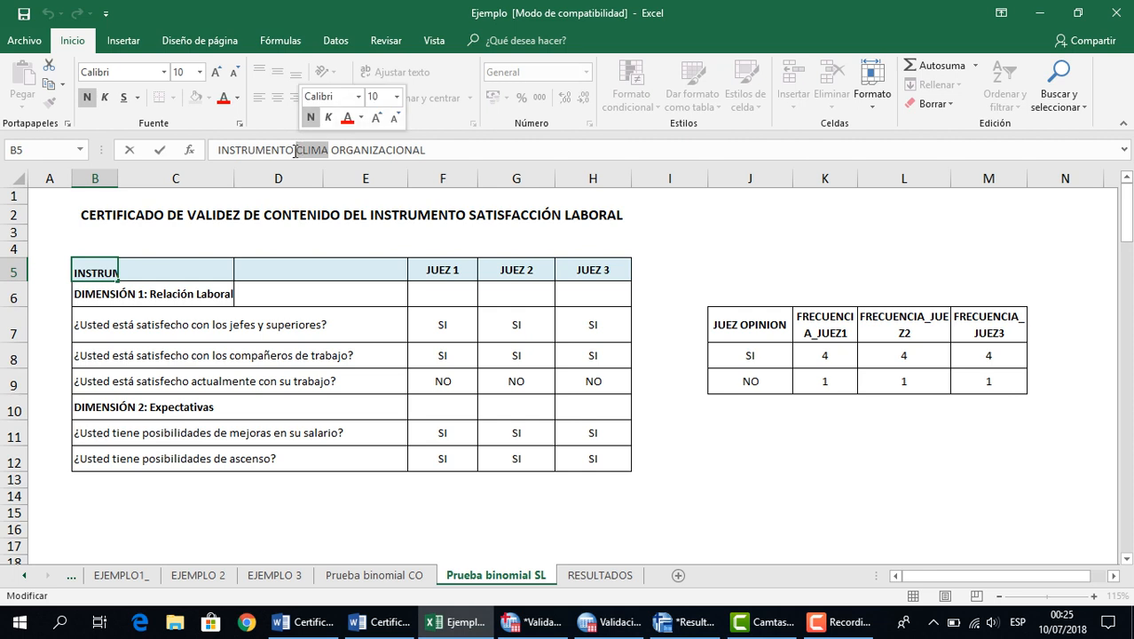
type("SATI")
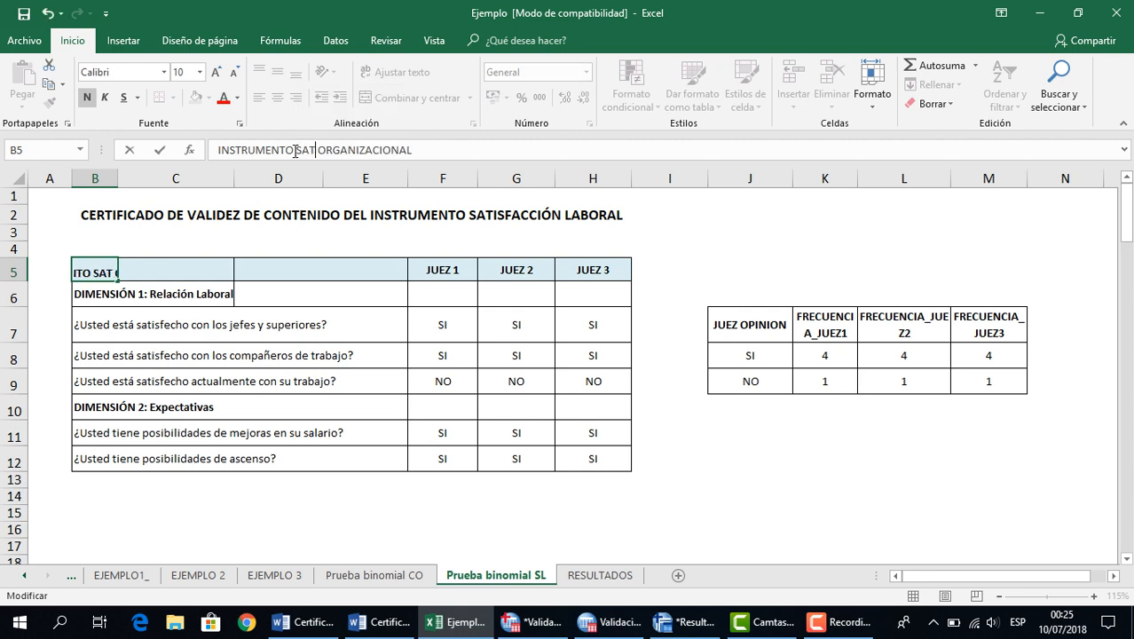
type("SFACCIO")
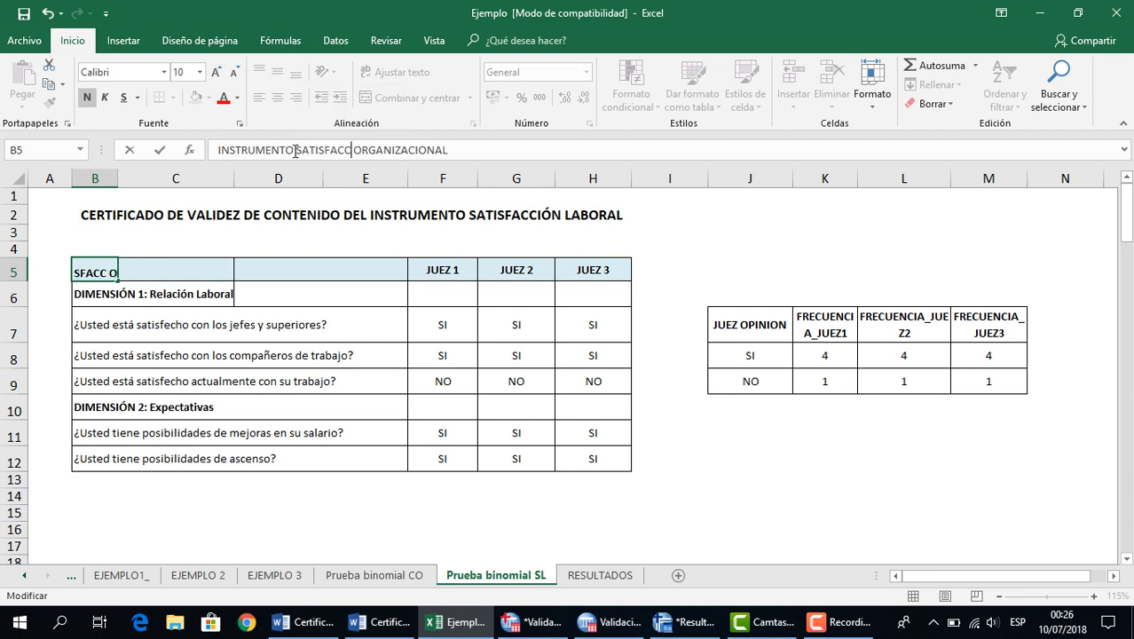
type("N")
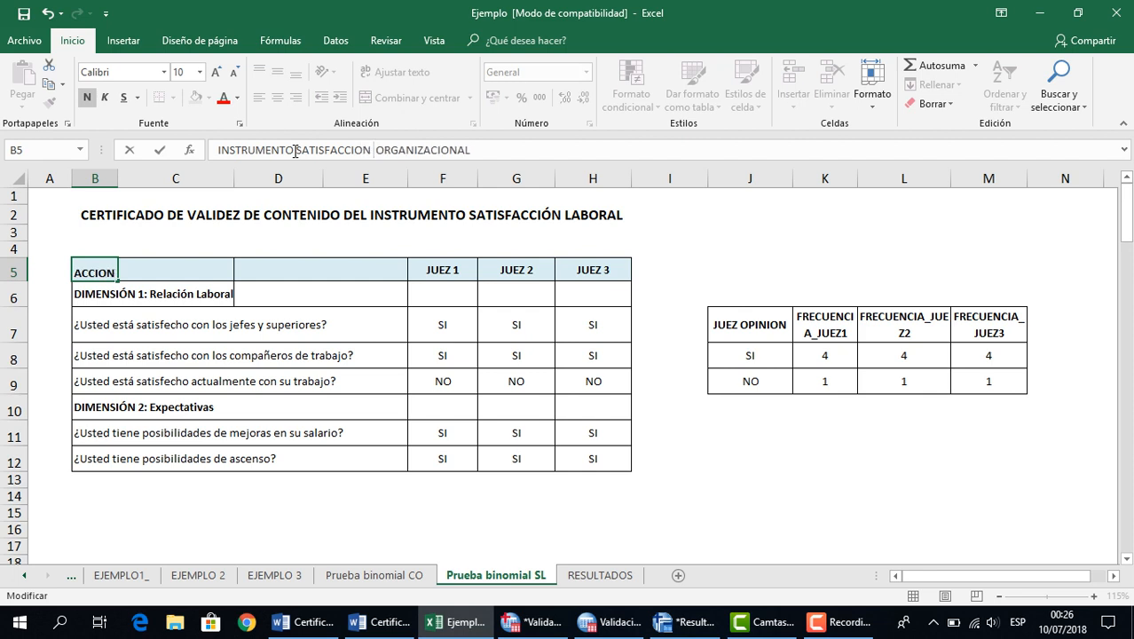
type(" LABORA ")
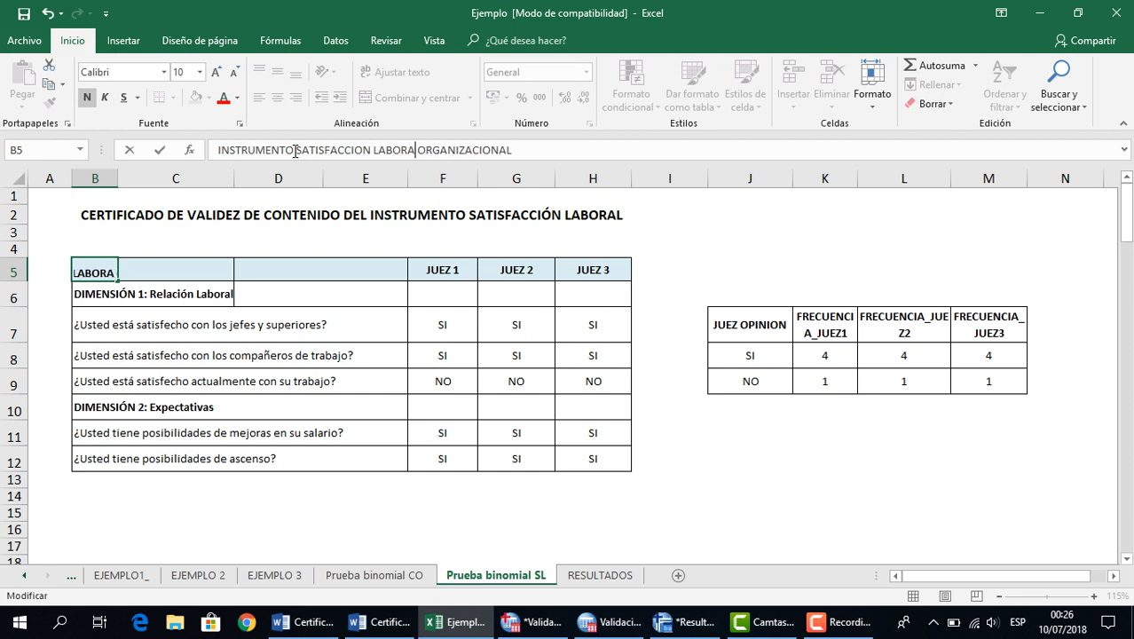
type("L")
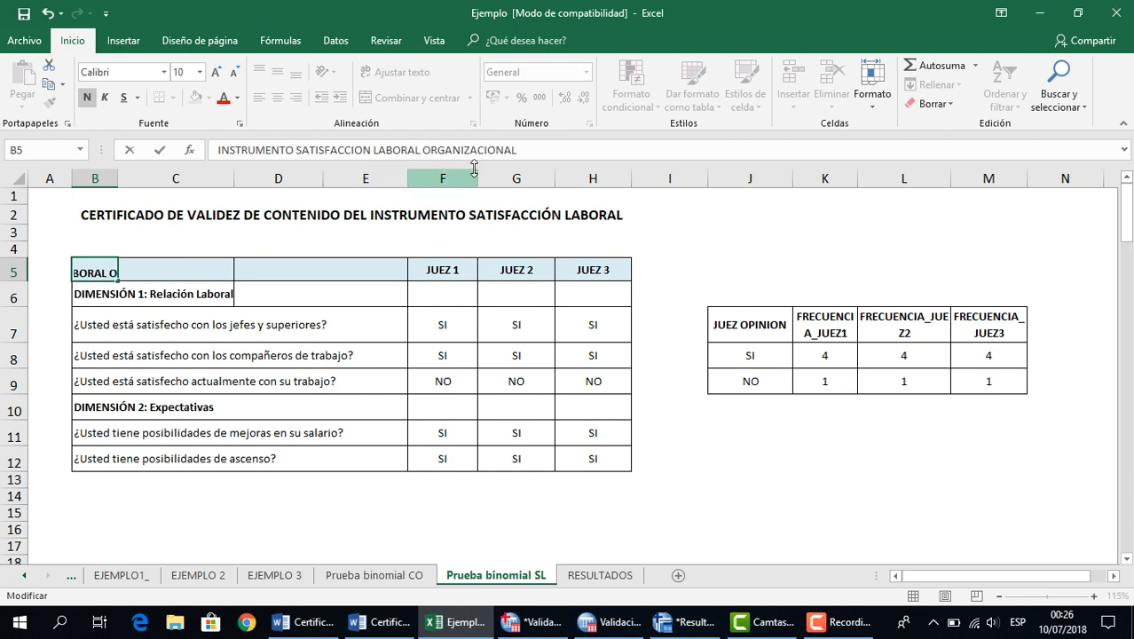
left_click_drag(518, 150, 426, 150)
key("BackSpace")
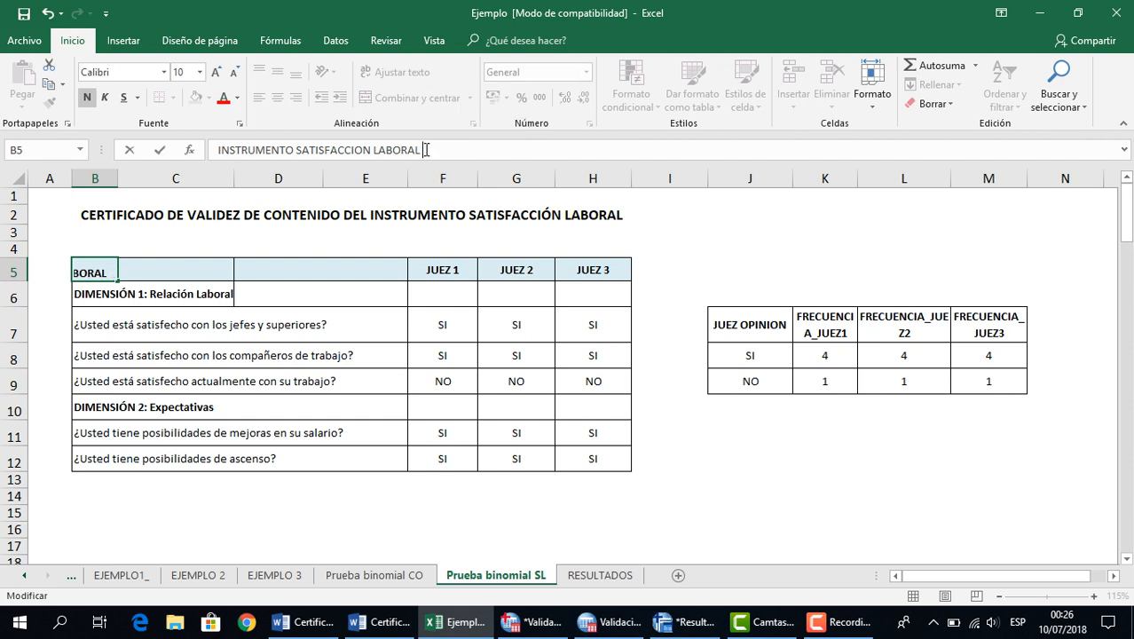
left_click(379, 327)
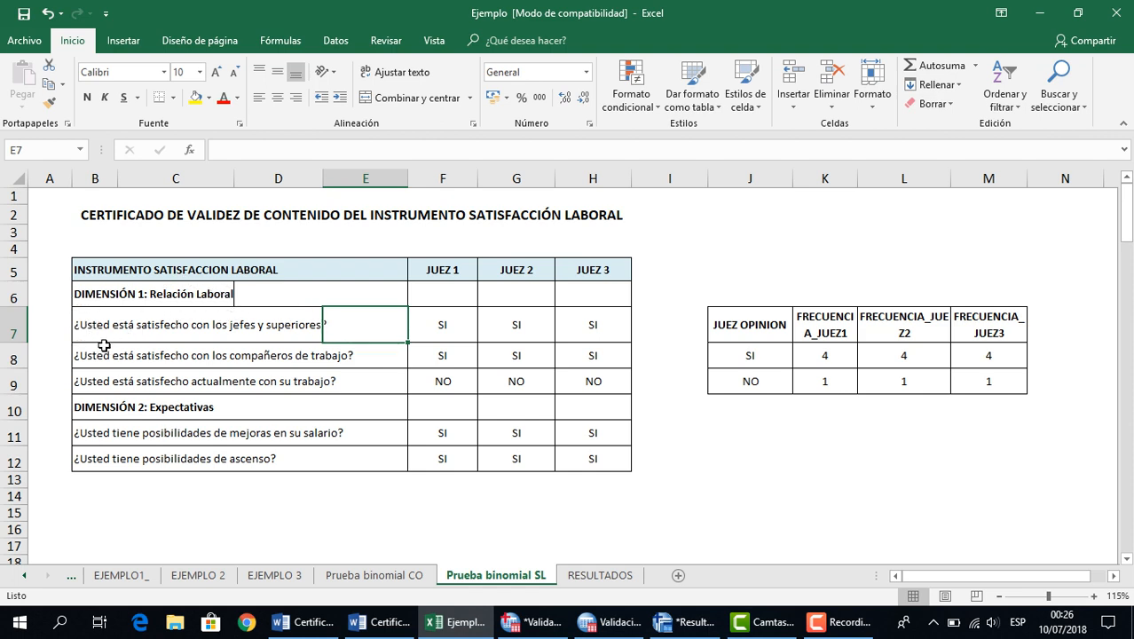
Examine the questionnaire items under both dimensions and JUEZ 1's SI/NO ratings for them
left_click(187, 357)
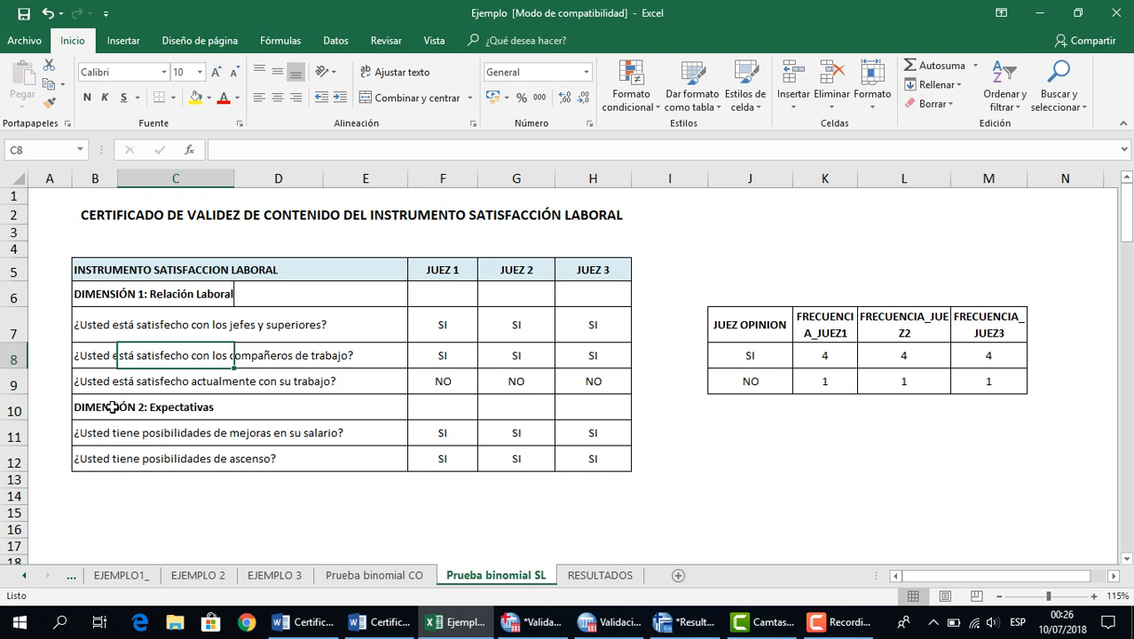
left_click(101, 463)
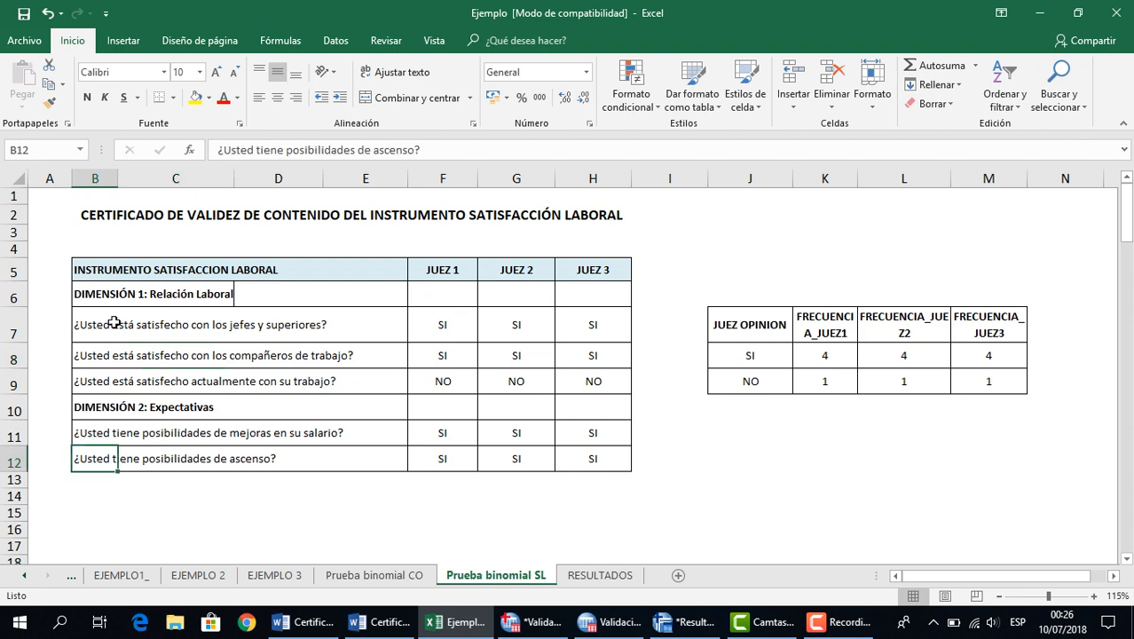
left_click(94, 325)
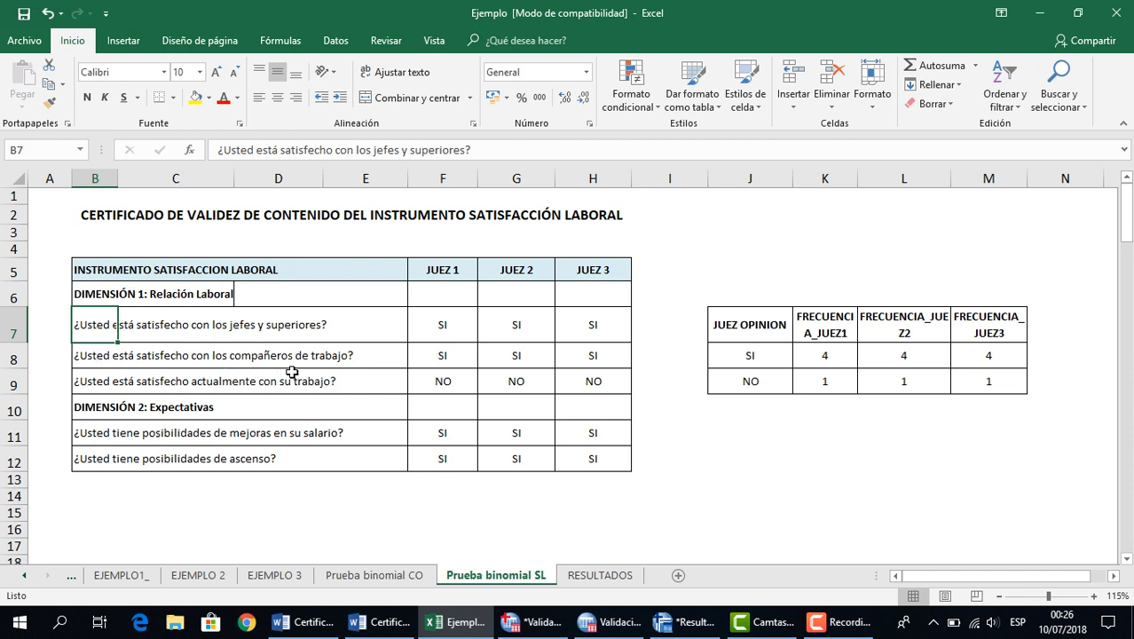
left_click(456, 358)
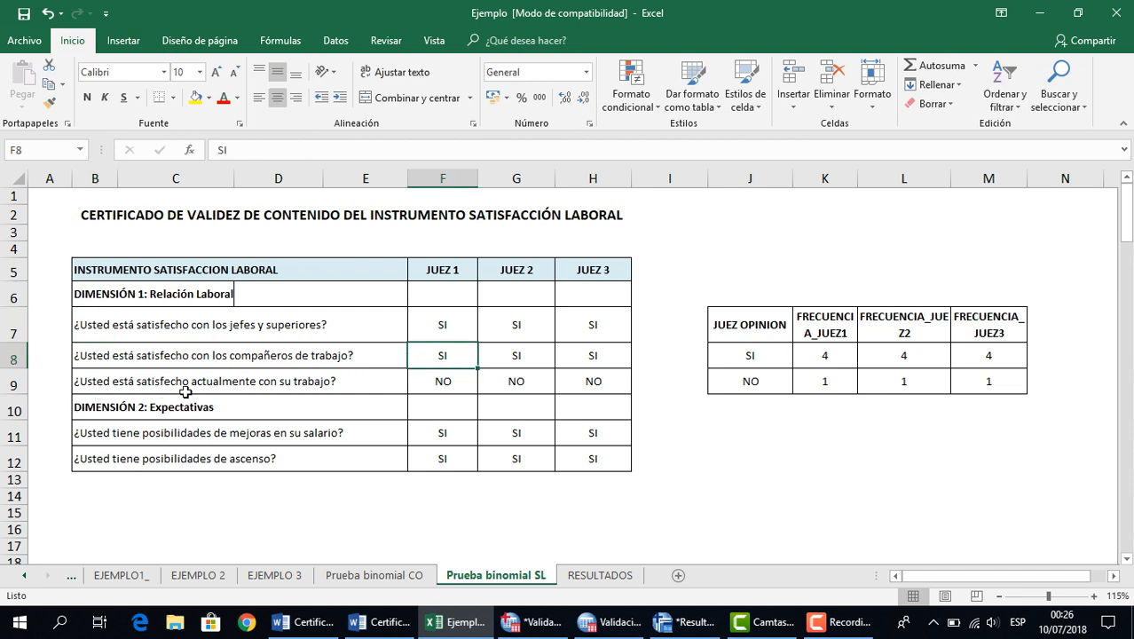
left_click(426, 383)
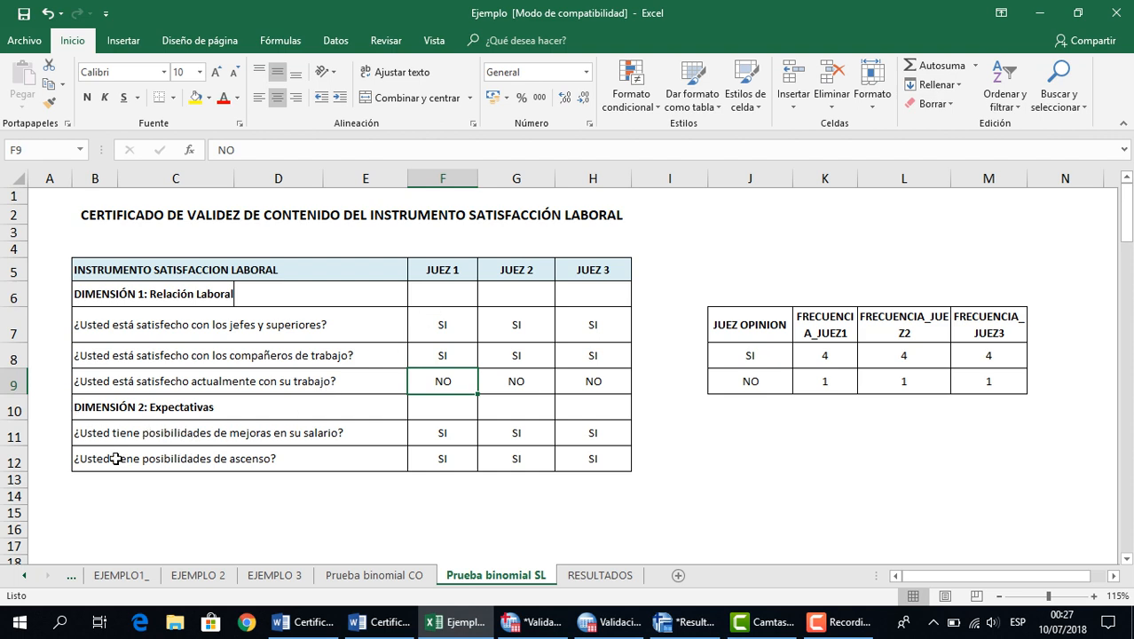
Review JUEZ 1's ratings for the Expectativas items and the ratings given by JUEZ 2 and JUEZ 3
left_click(462, 436)
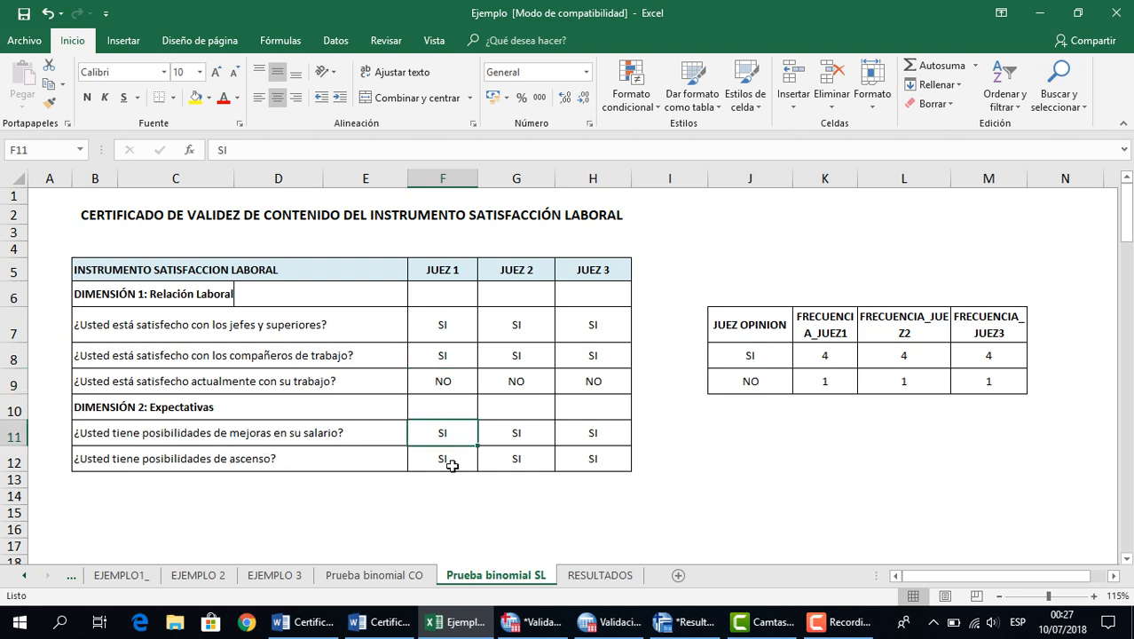
left_click(452, 465)
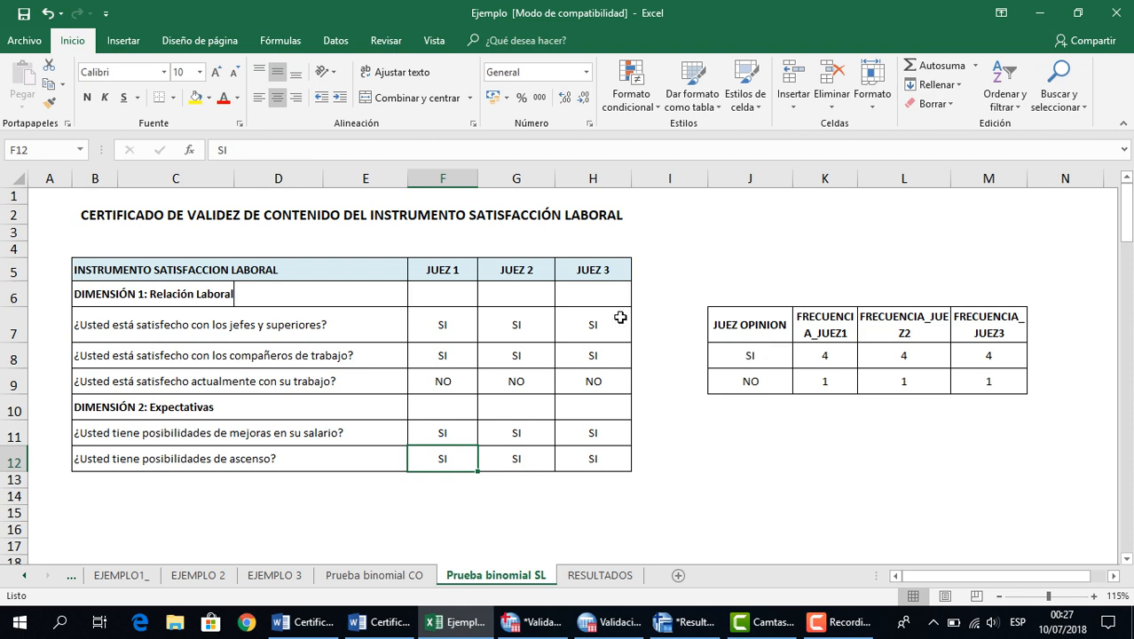
left_click(519, 323)
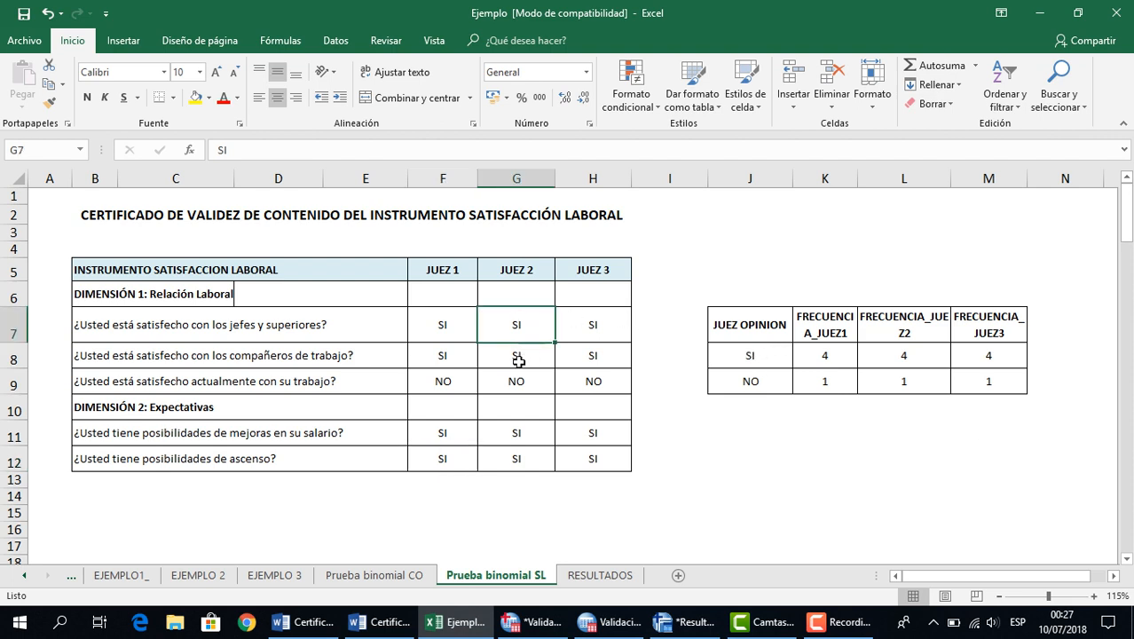
left_click(519, 360)
left_click(525, 382)
left_click(539, 431)
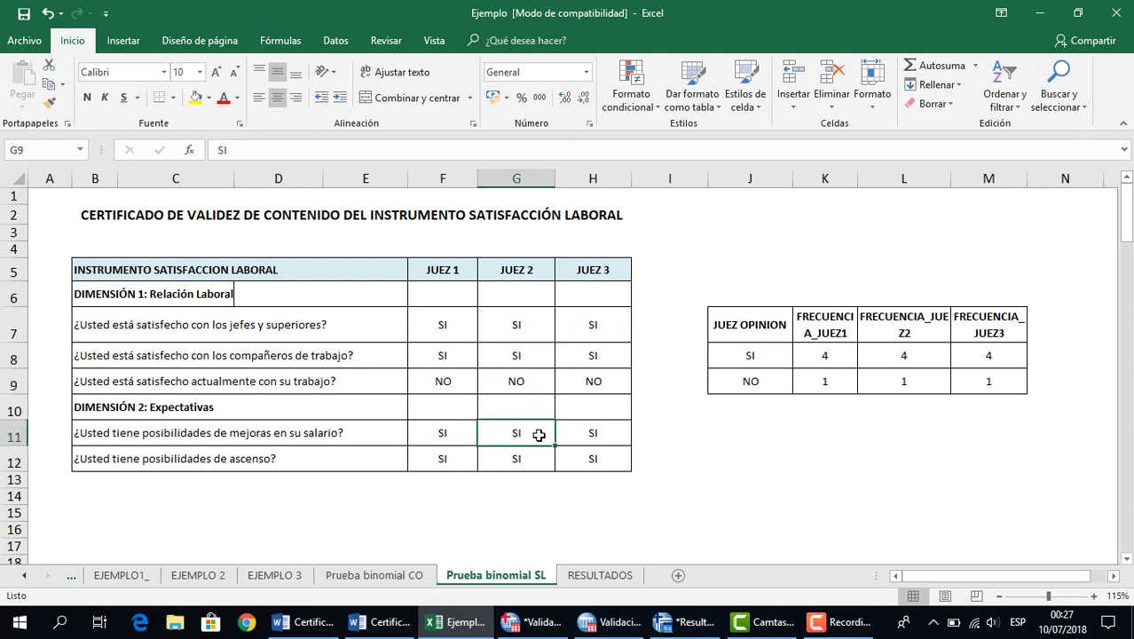
left_click(600, 331)
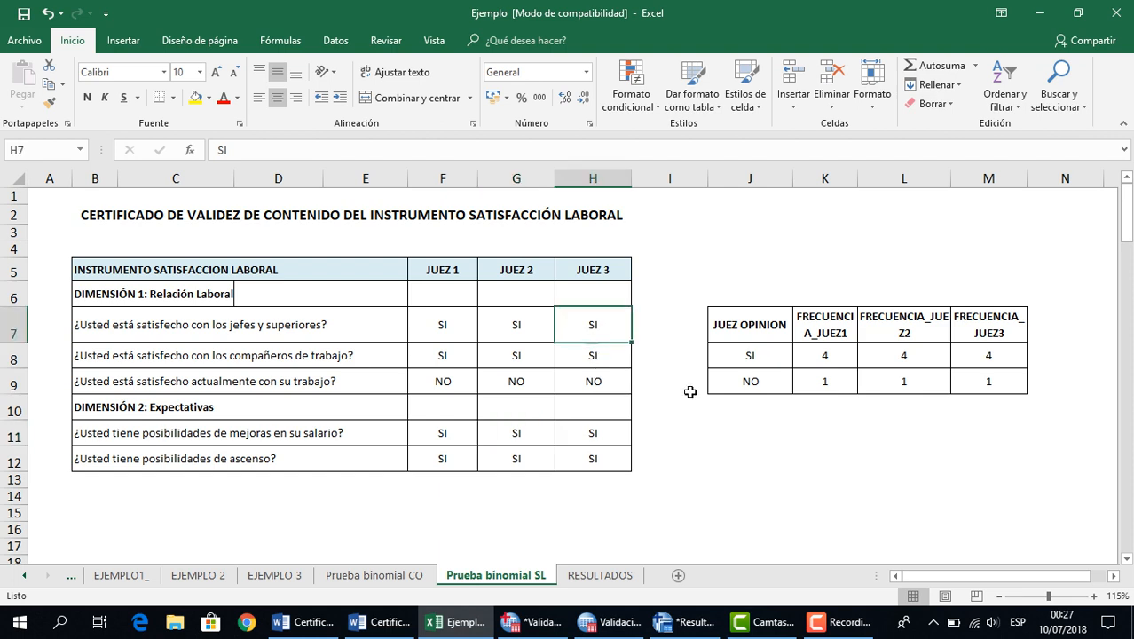
Examine the JUEZ OPINION frequency table, including the SI and NO counts for JUEZ 1 and JUEZ 2
left_click(760, 317)
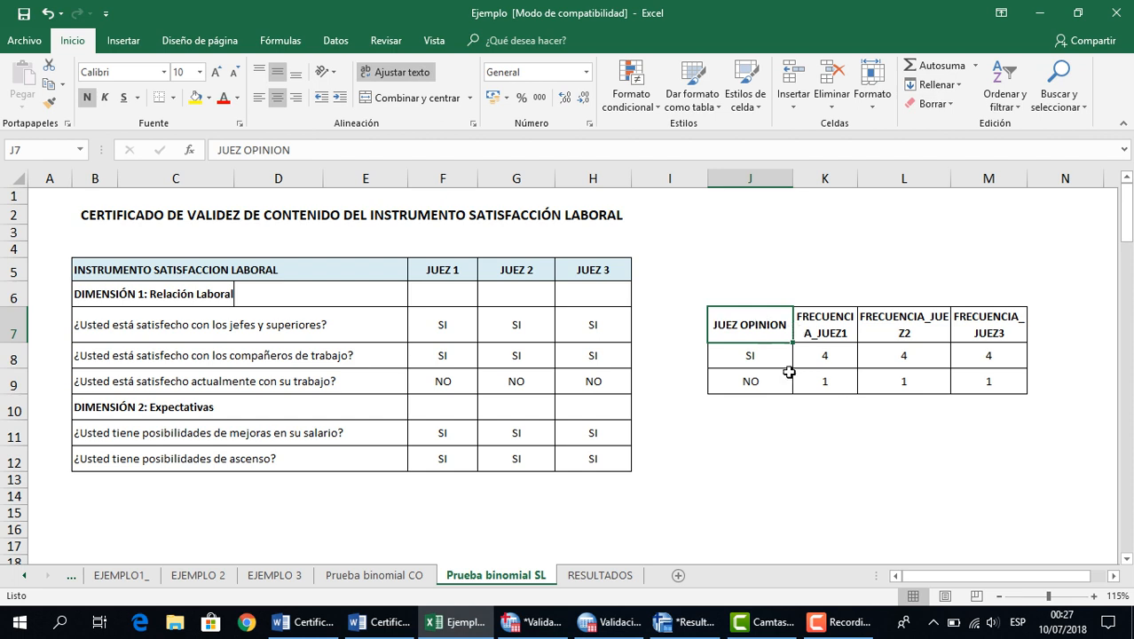
left_click(747, 357)
left_click(748, 380)
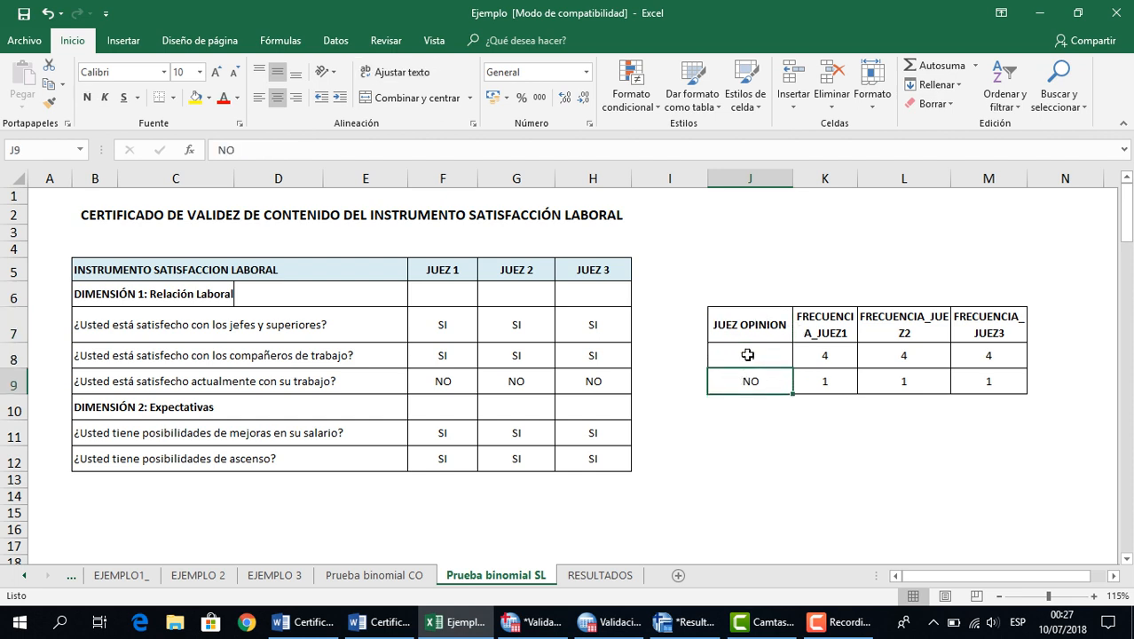
left_click(835, 361)
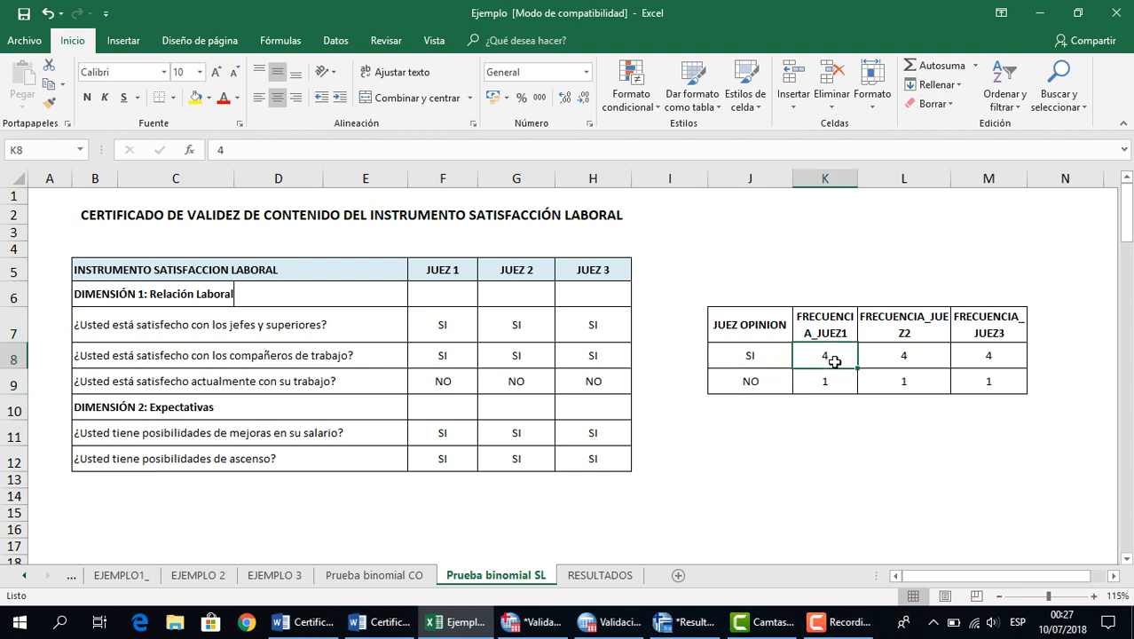
left_click(834, 388)
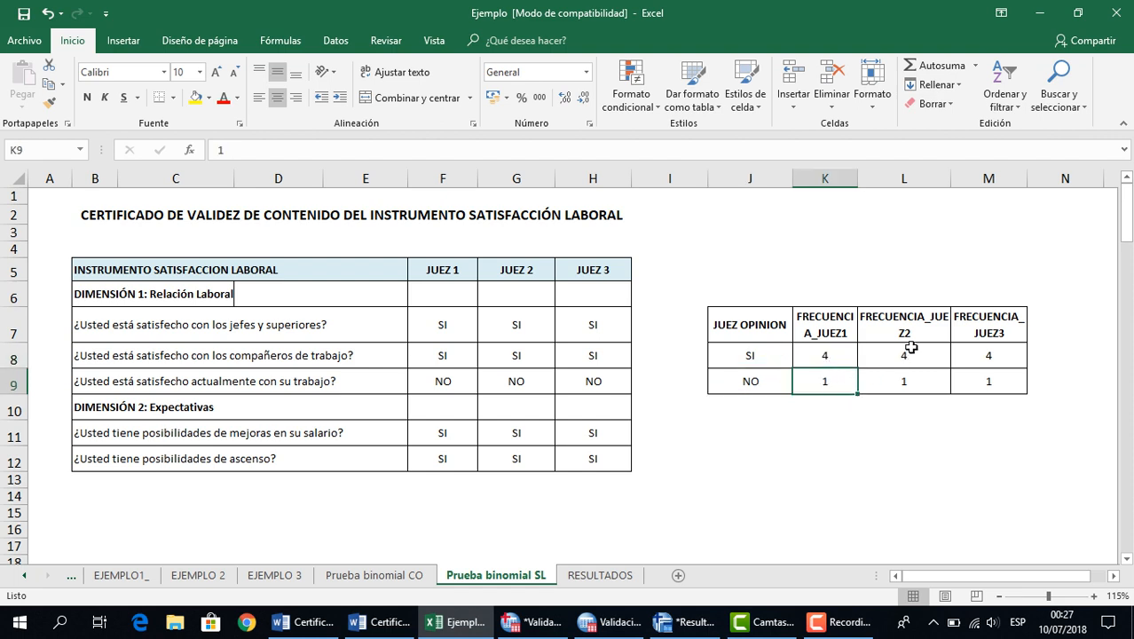
left_click(910, 353)
left_click(910, 385)
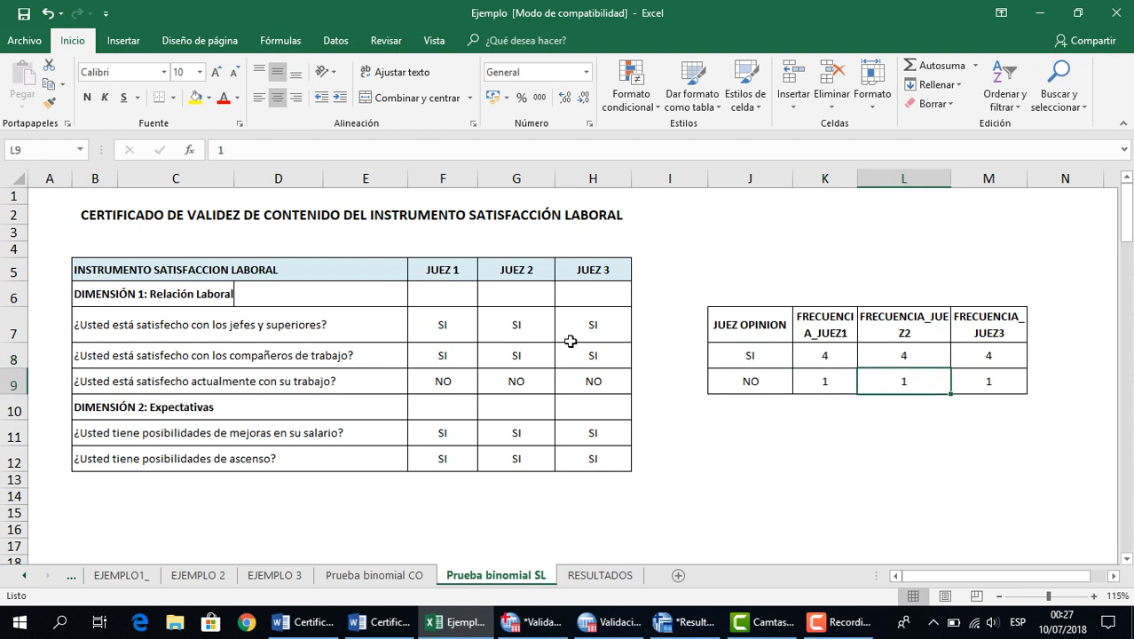
Compare JUEZ 1's SI and NO ratings with the counts in the FRECUENCIA_JUEZ1 column
left_click(450, 331)
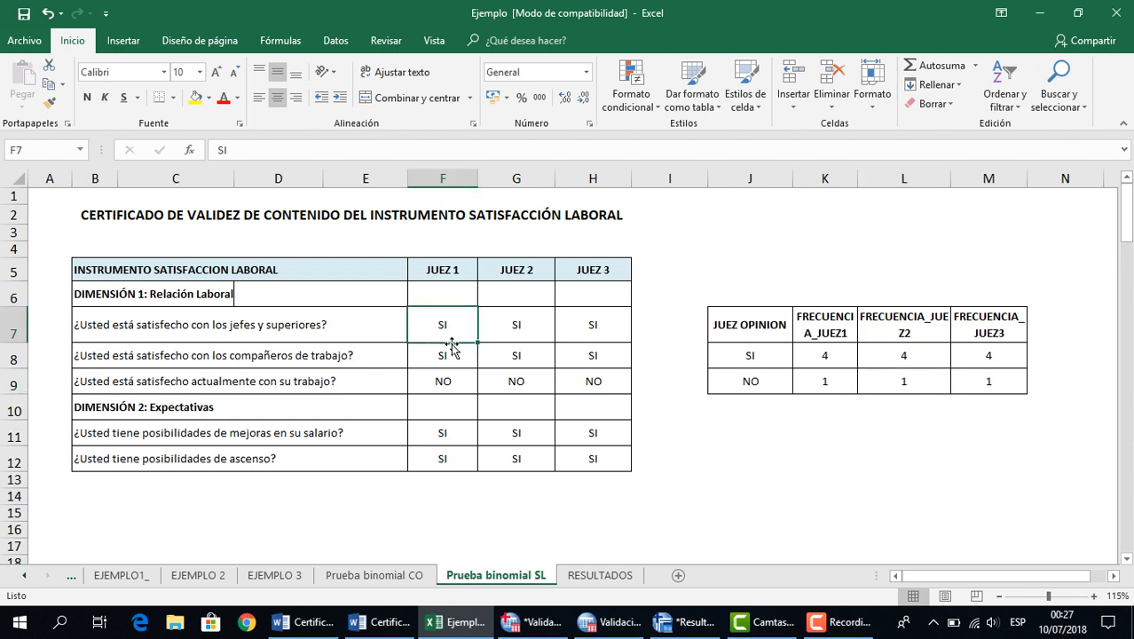
left_click(446, 355)
left_click(454, 432)
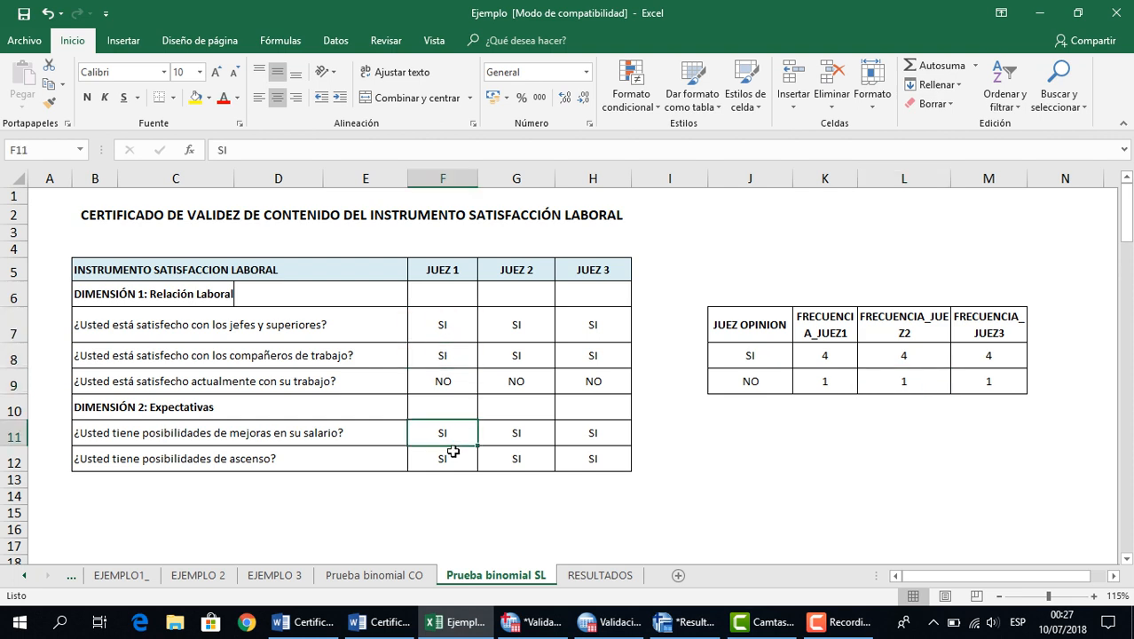
left_click(453, 452)
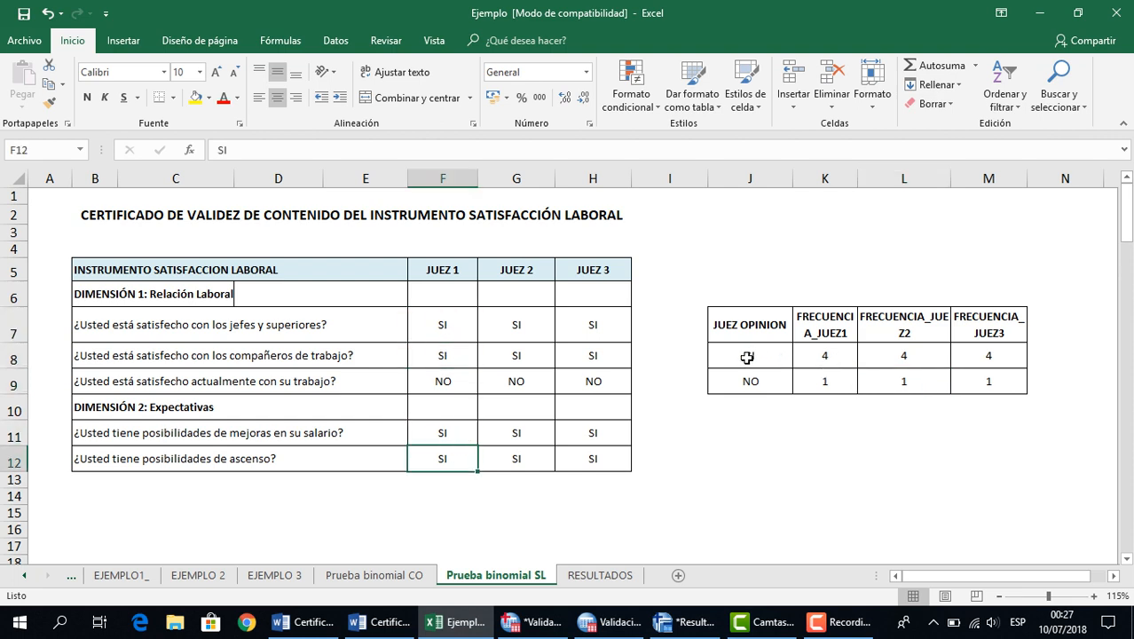
left_click(445, 380)
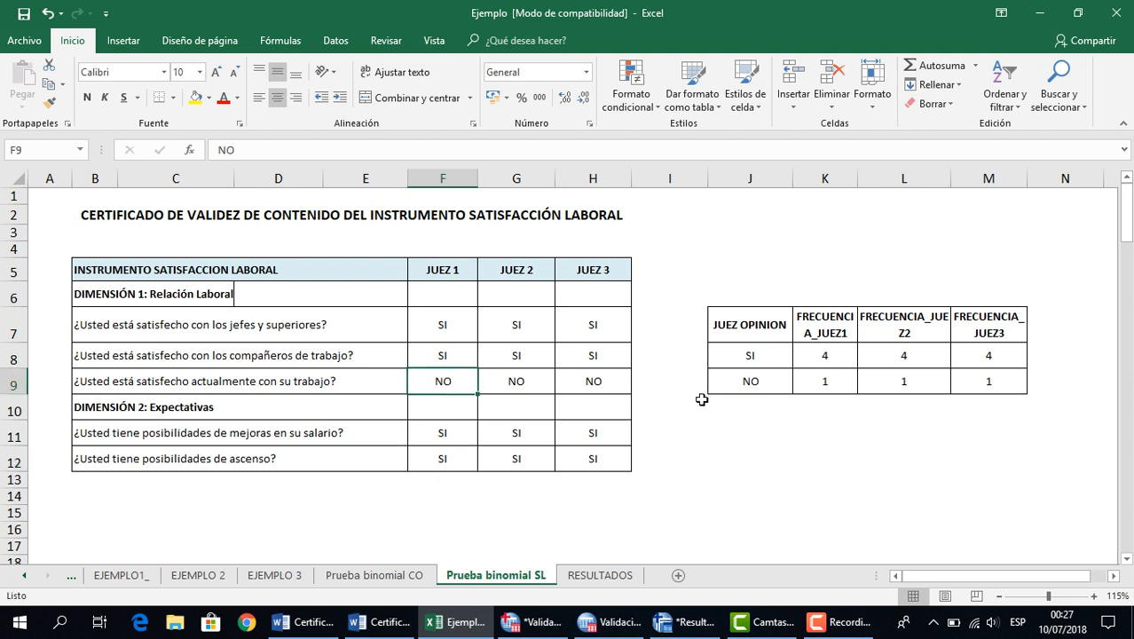
left_click(837, 382)
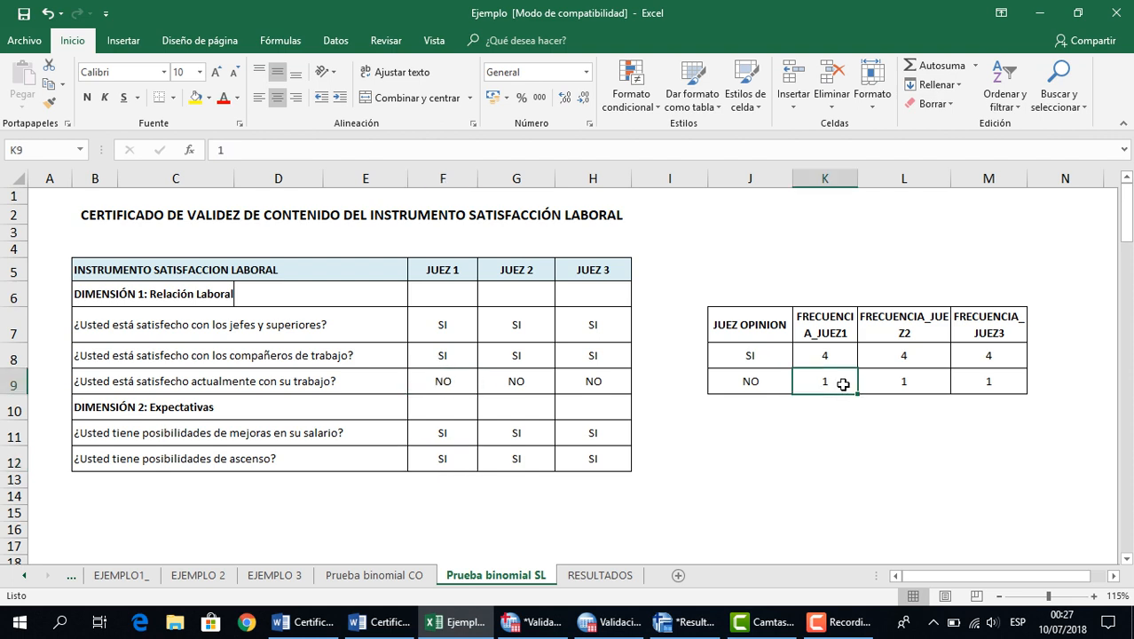
Compare JUEZ 2's item ratings with the counts in the FRECUENCIA_JUEZ2 column
left_click(534, 327)
left_click(521, 353)
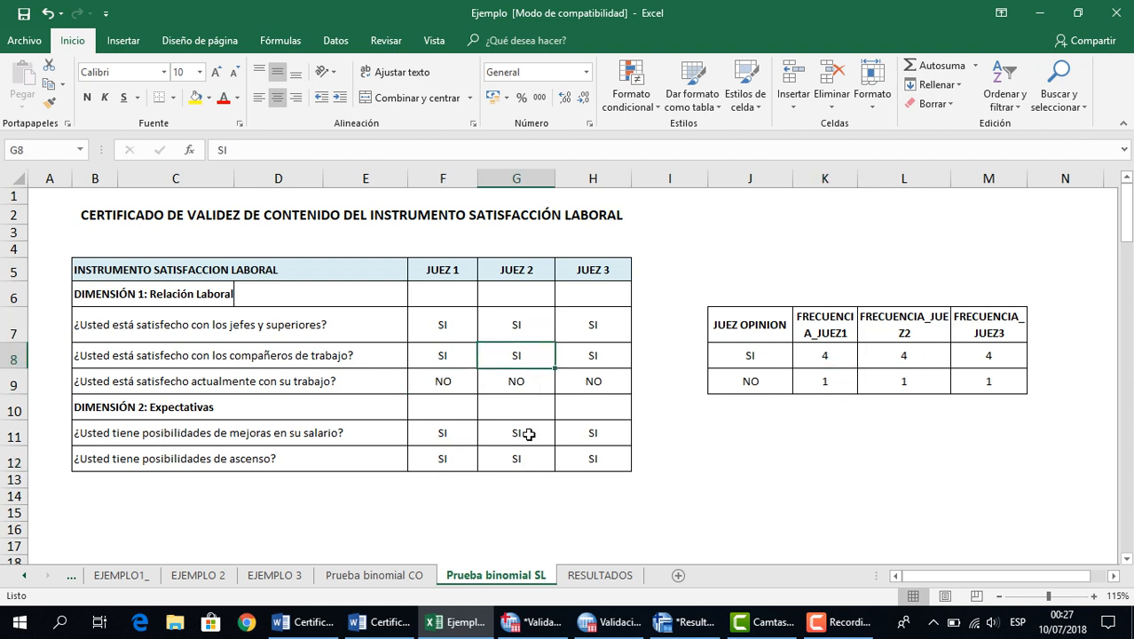
left_click(526, 432)
left_click(524, 463)
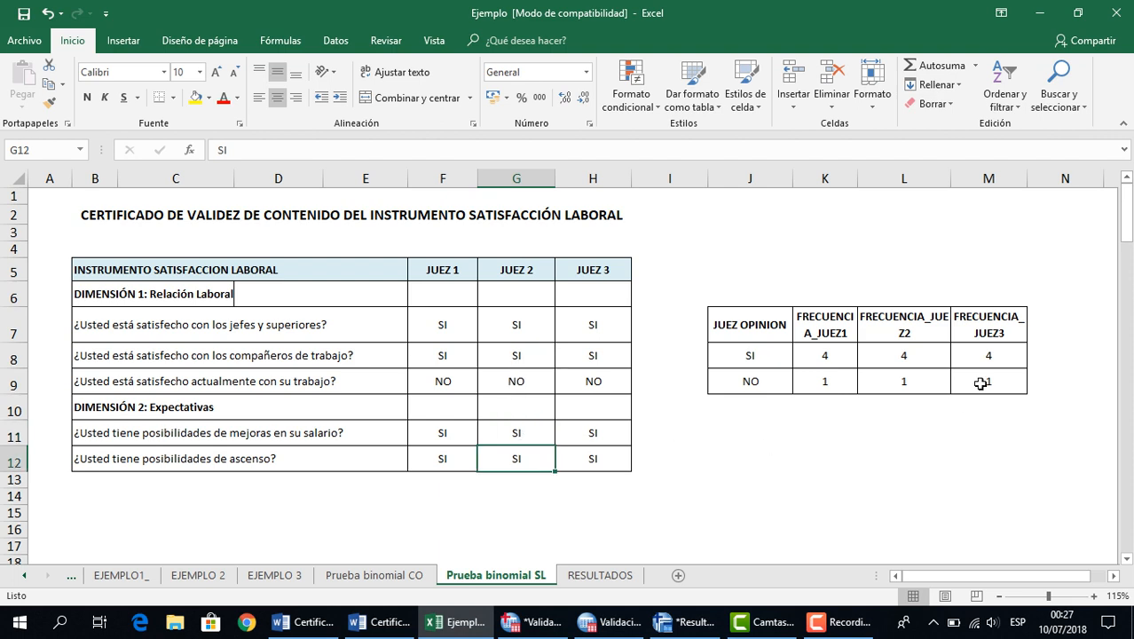
left_click(910, 385)
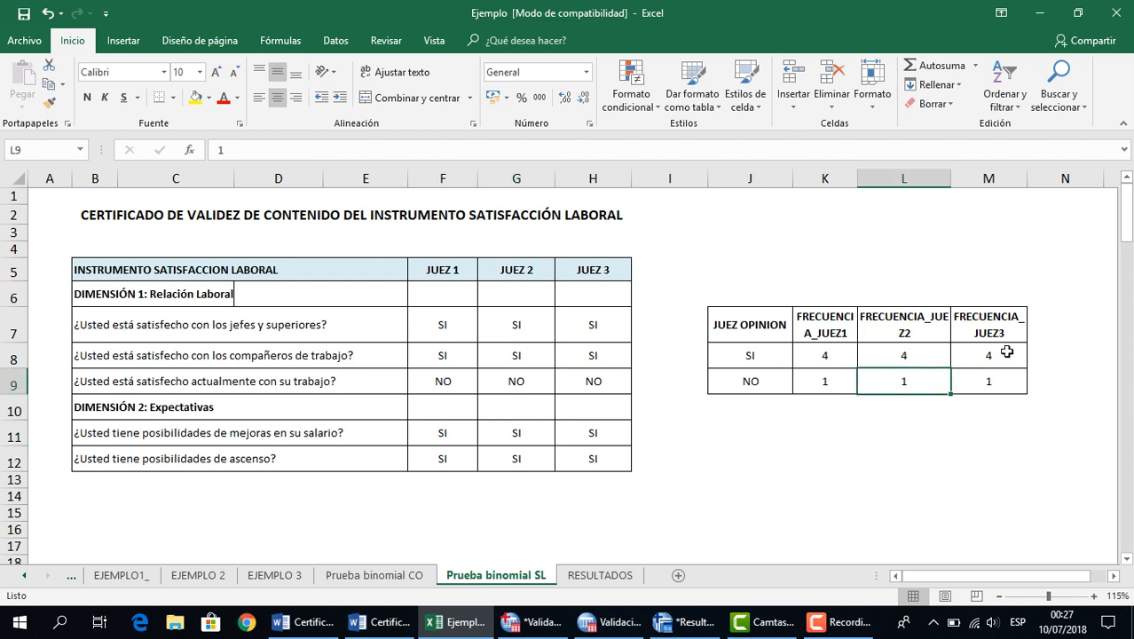
Check JUEZ 3's SI ratings under both dimensions of the Satisfacción Laboral table
left_click(602, 324)
left_click(603, 357)
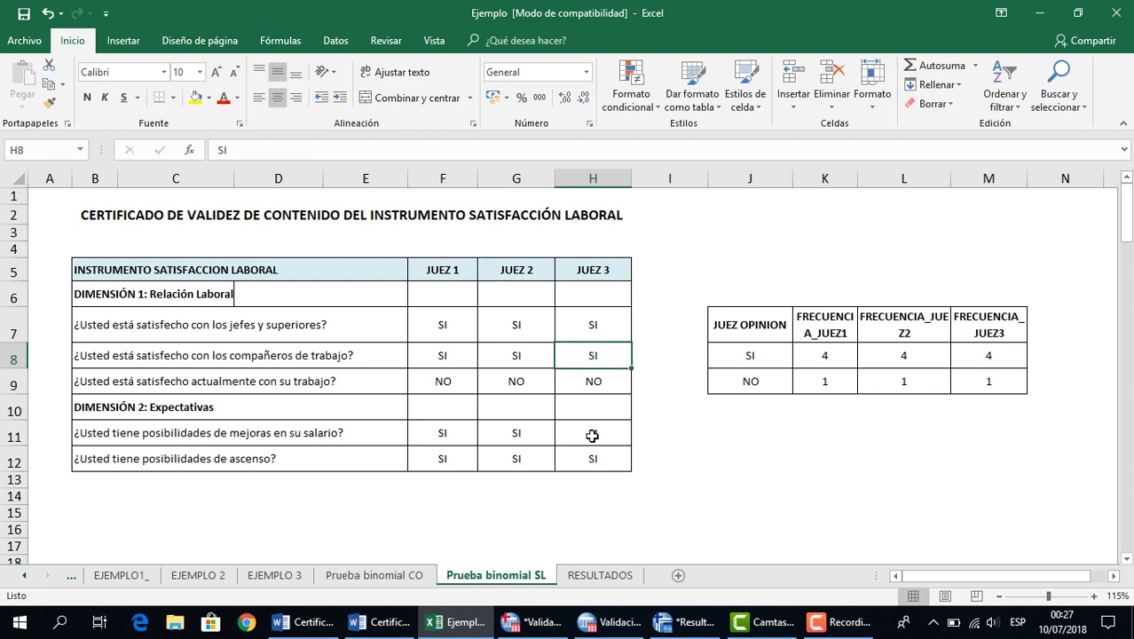
left_click(592, 433)
left_click(596, 461)
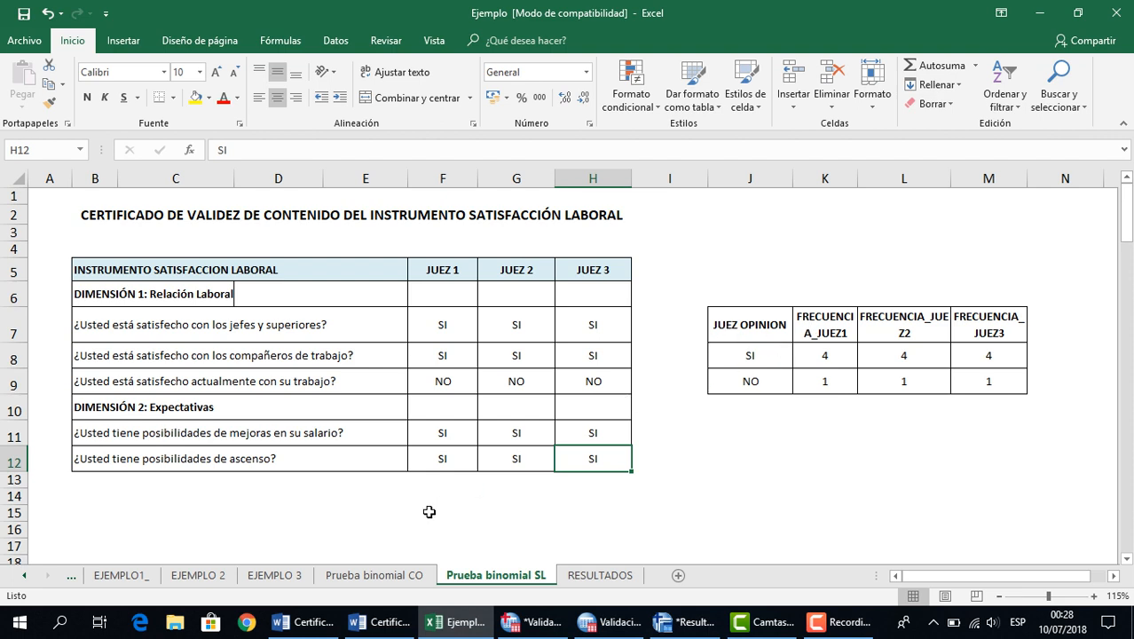
Switch to the Validacion_SL.sav dataset in SPSS and inspect the value labels of JUEZ_OPINION in the variable view
mouse_move(593, 628)
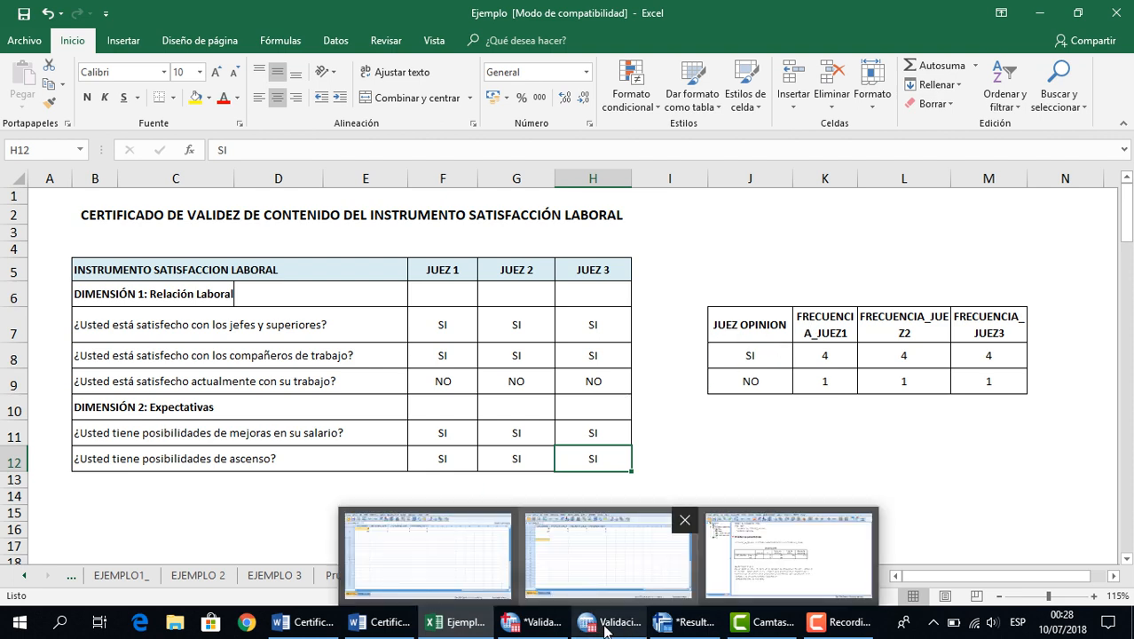
left_click(606, 631)
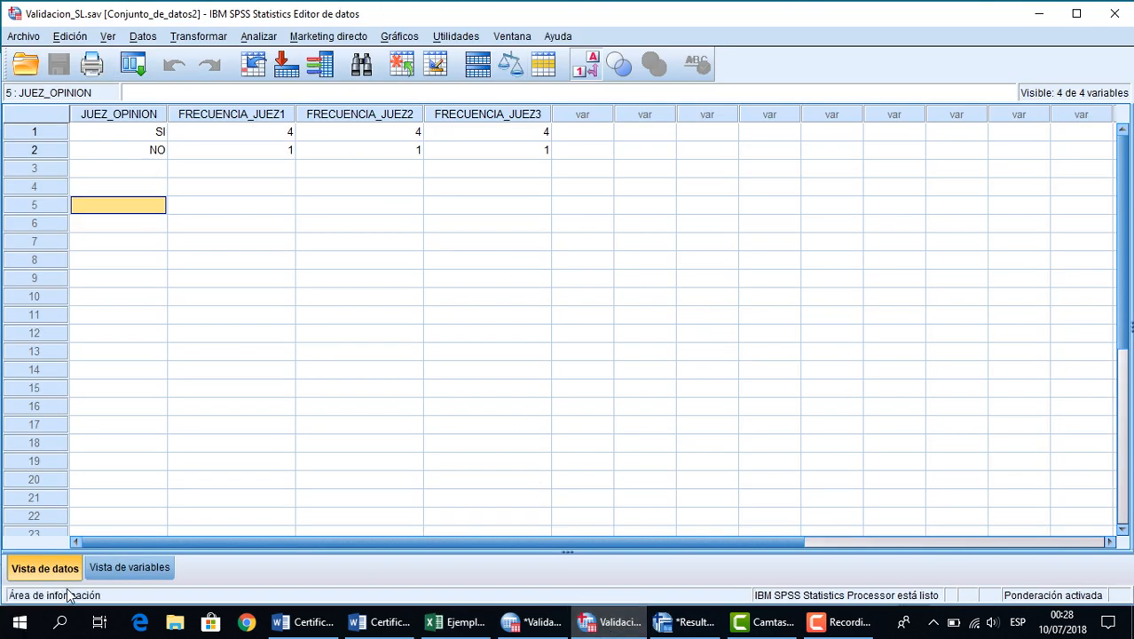
left_click(129, 568)
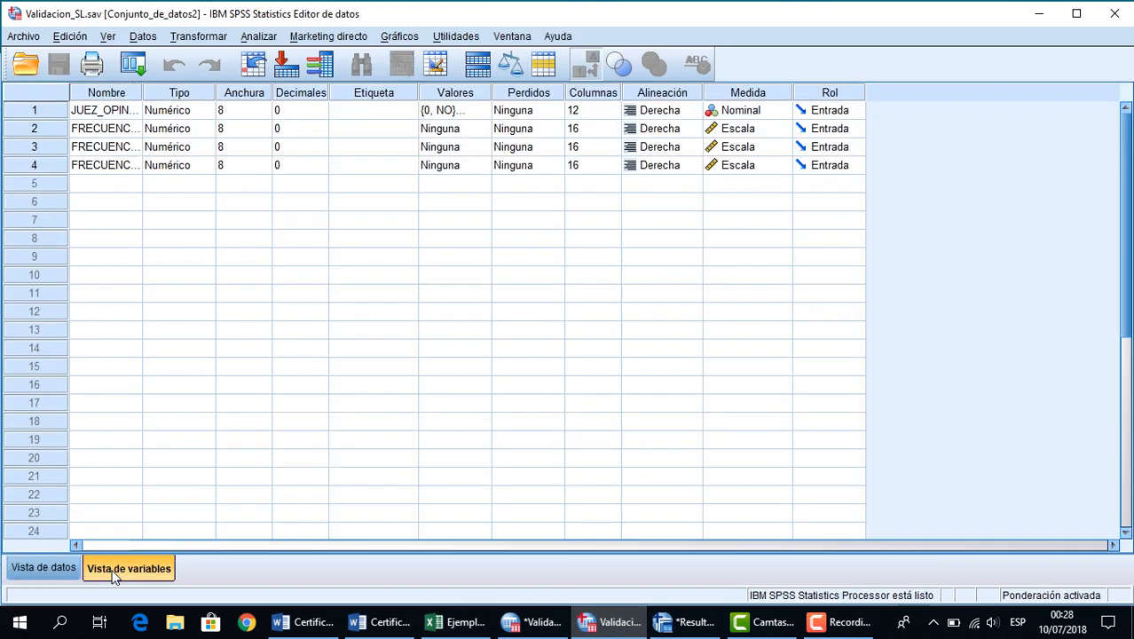
left_click(120, 115)
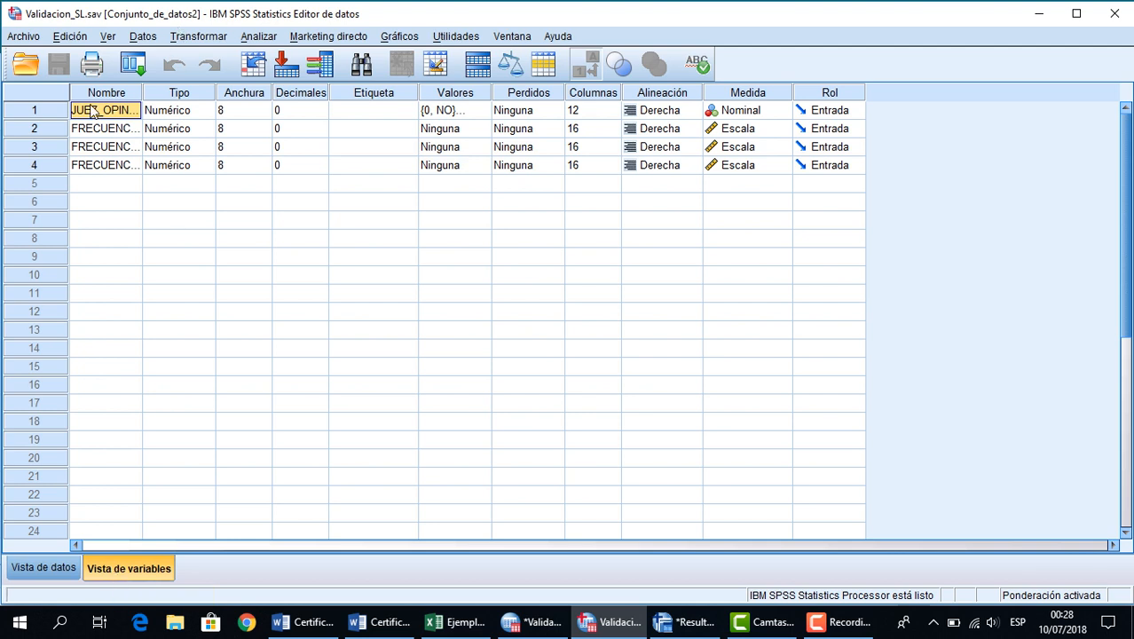
double_click(480, 117)
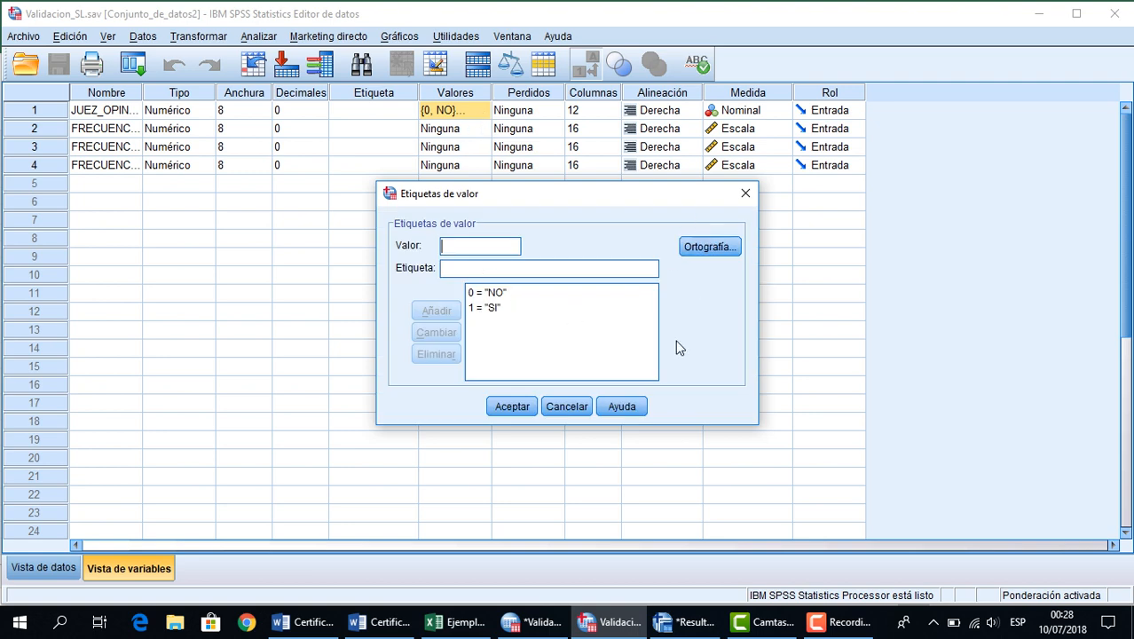
left_click(745, 195)
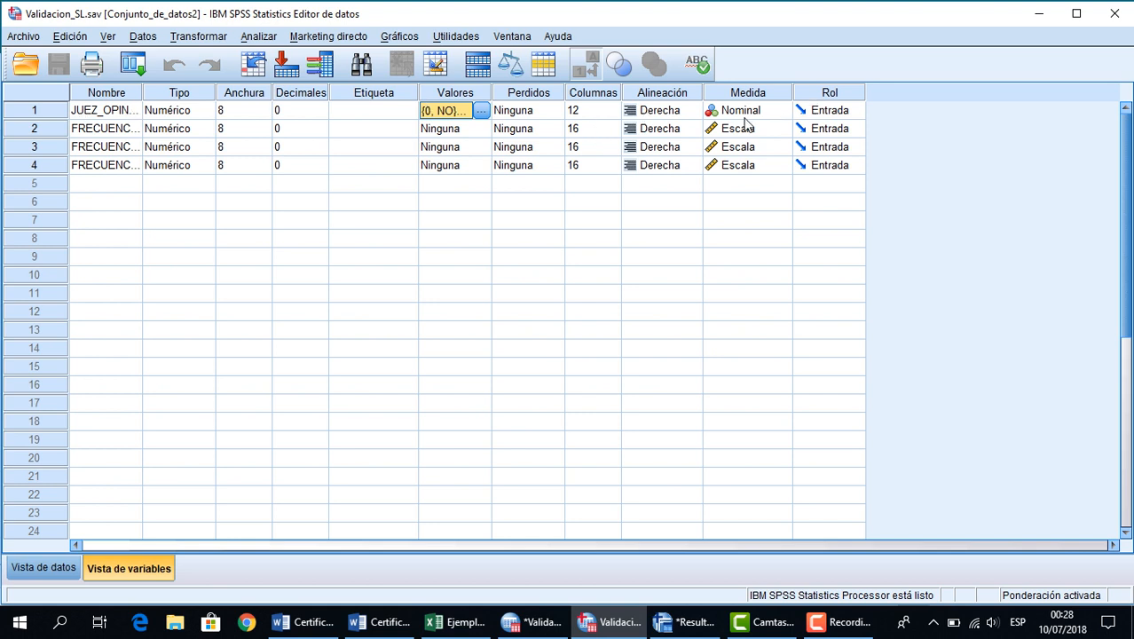
Widen the Nombre column to show the full variable names and keep Escala as the measure of FRECUENCIA_JUEZ3
left_click(114, 132)
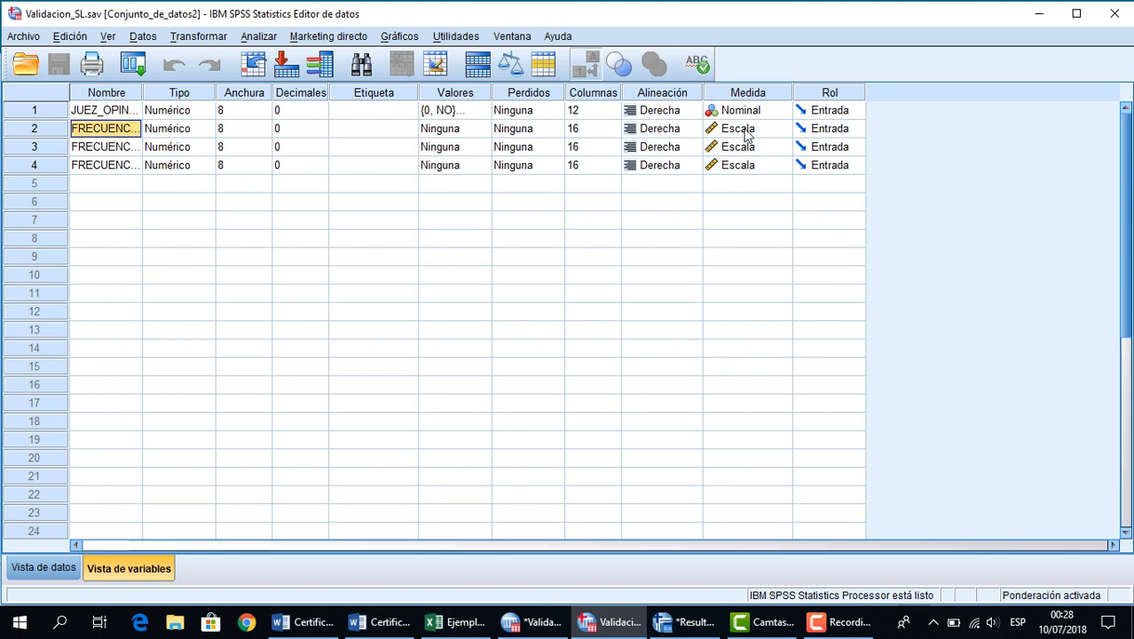
left_click(102, 150)
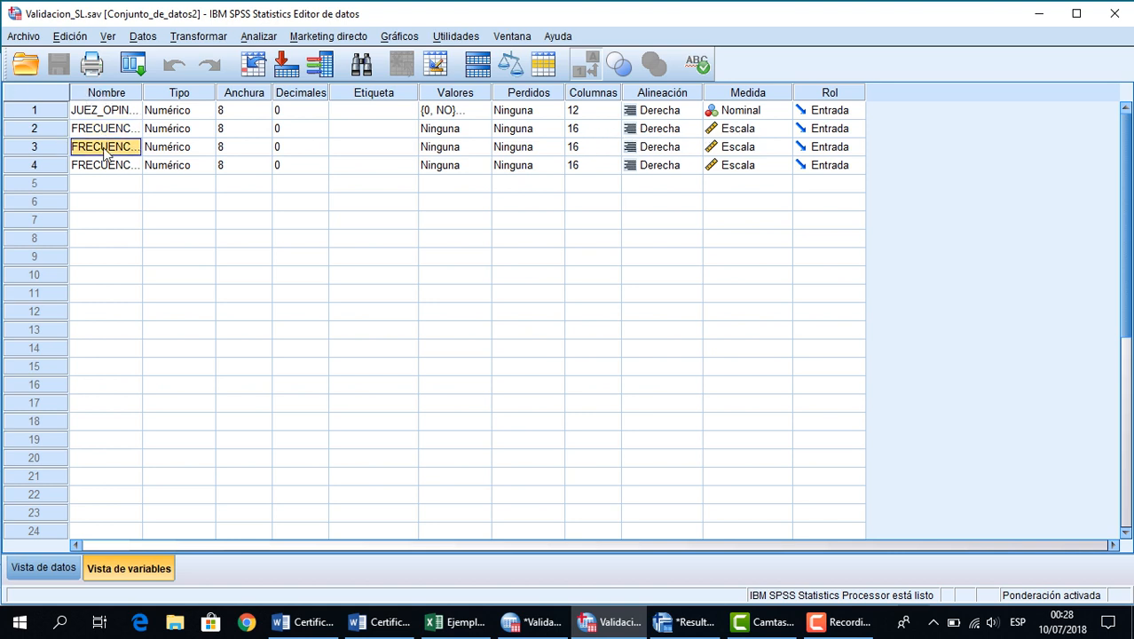
left_click_drag(151, 92, 187, 96)
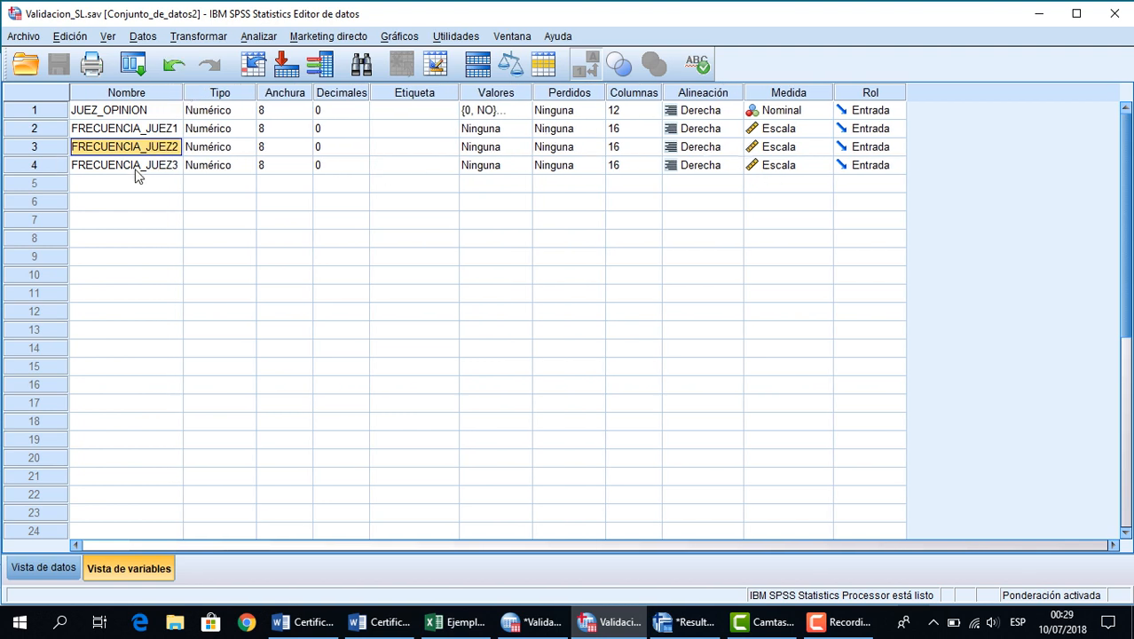
left_click(798, 174)
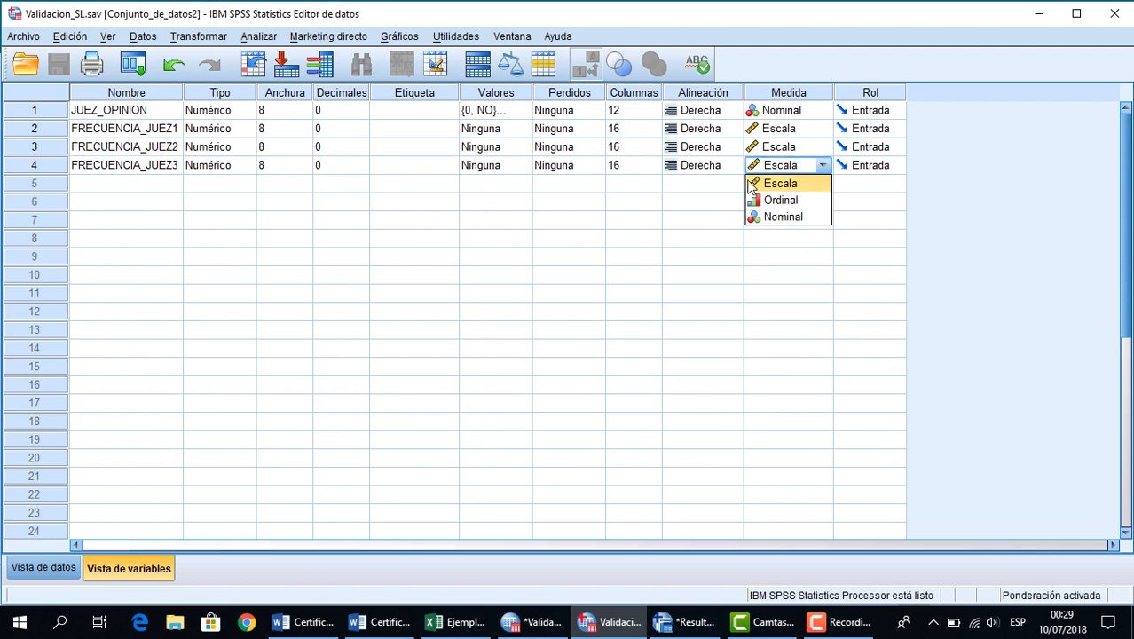
left_click(161, 330)
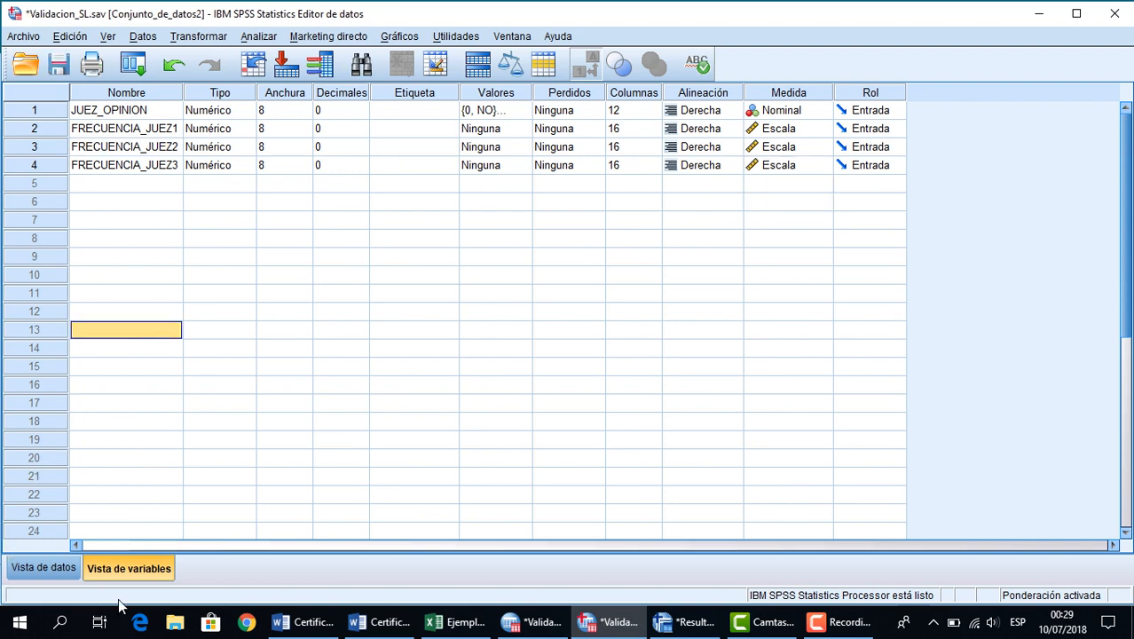
View the JUEZ_OPINION data as numeric codes in the data view, and restore the value label display
left_click(50, 565)
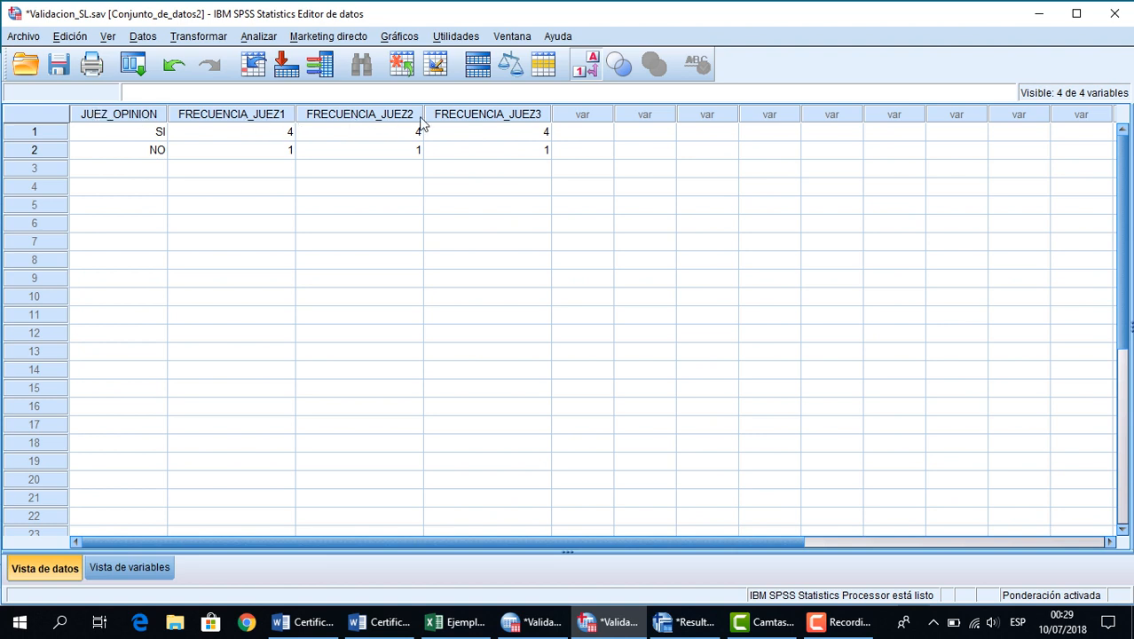
left_click(163, 134)
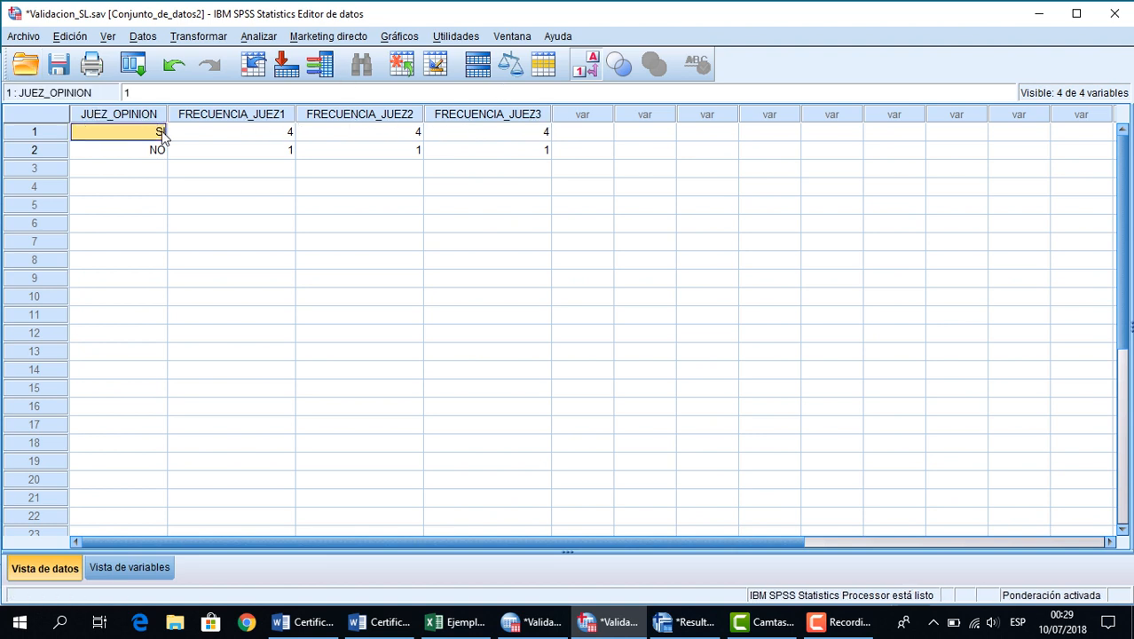
left_click(585, 65)
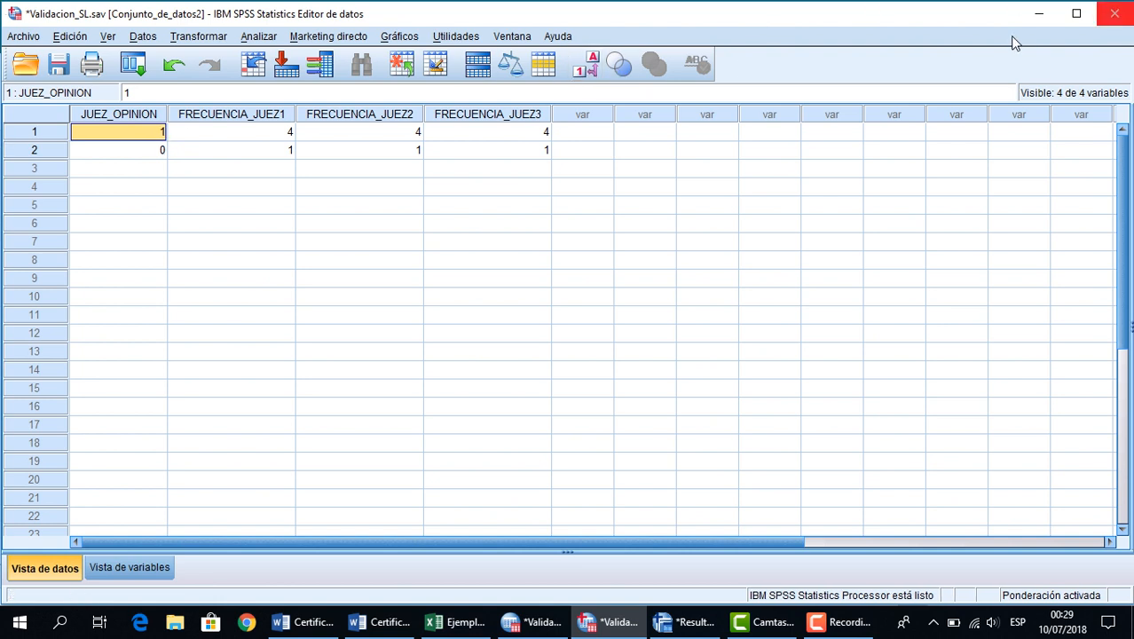
left_click(587, 65)
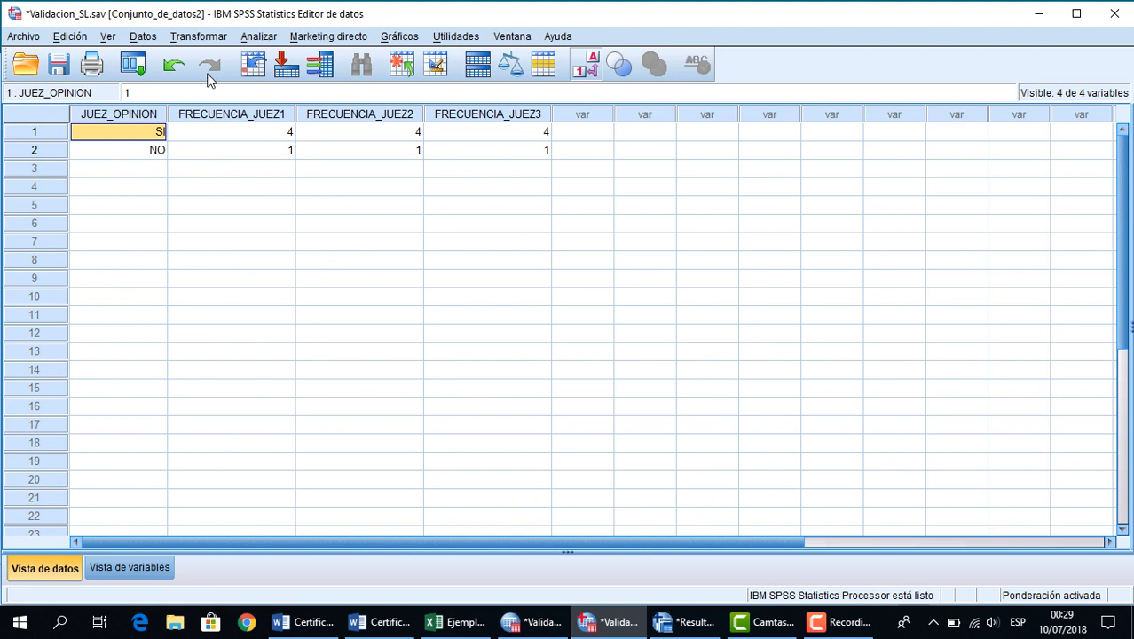
Weight the cases by FRECUENCIA_JUEZ1 in the Validacion_SL.sav dataset
left_click(140, 38)
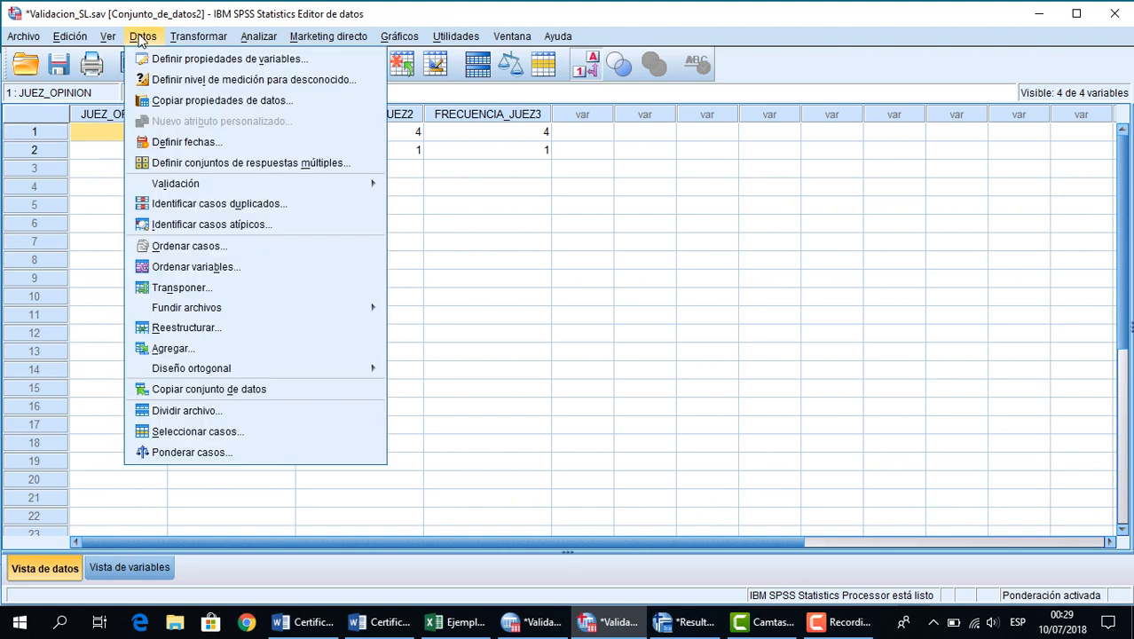
left_click(211, 454)
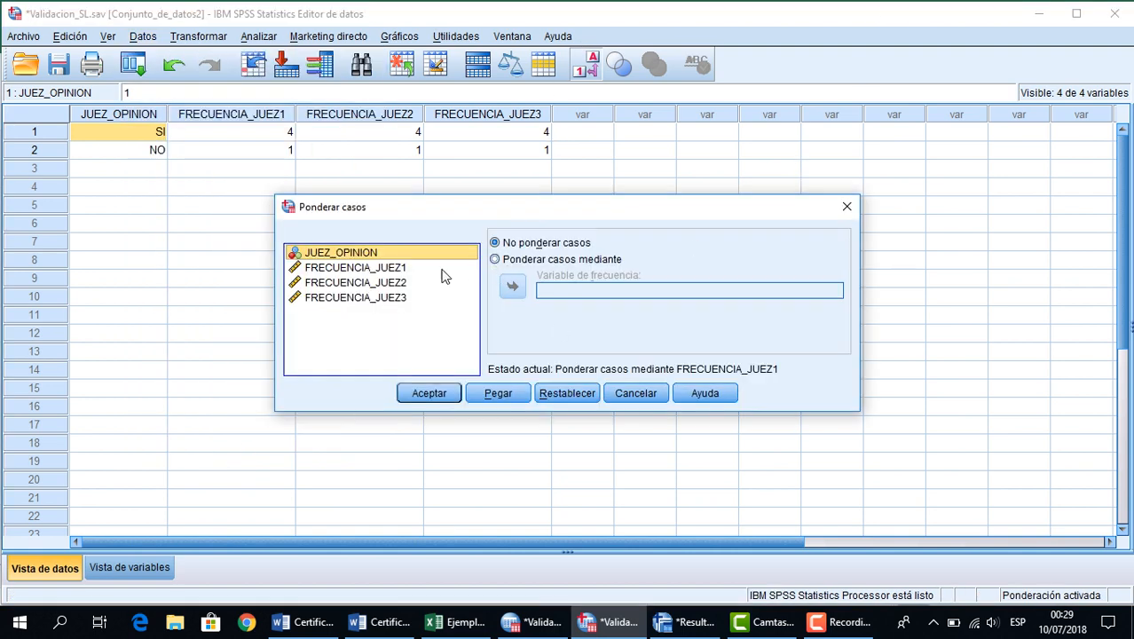
left_click(359, 269)
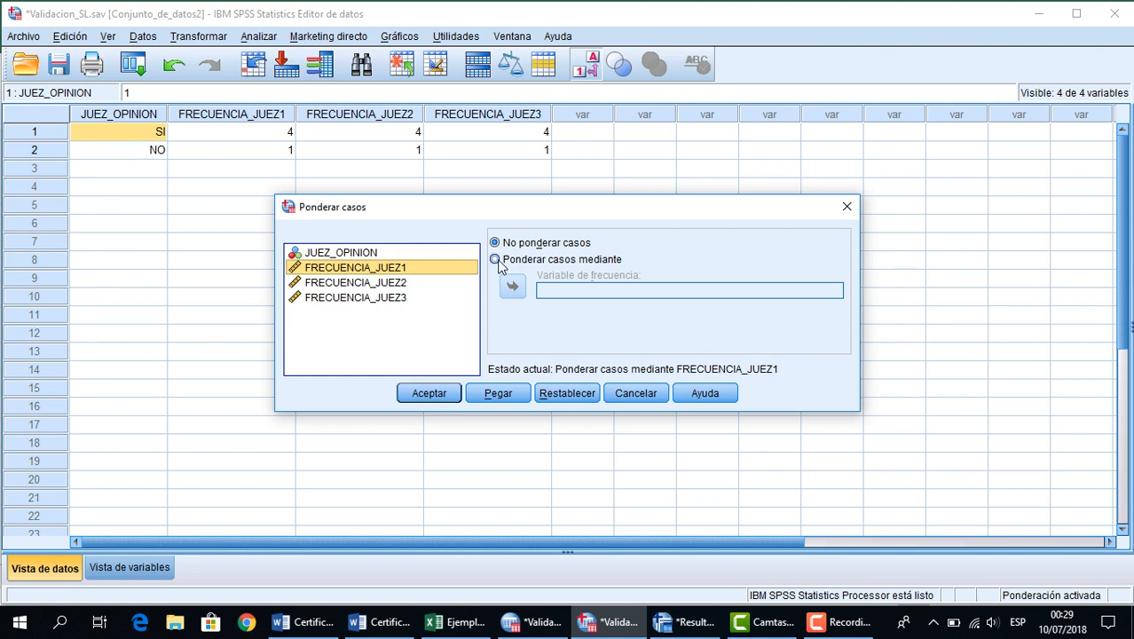
left_click(501, 263)
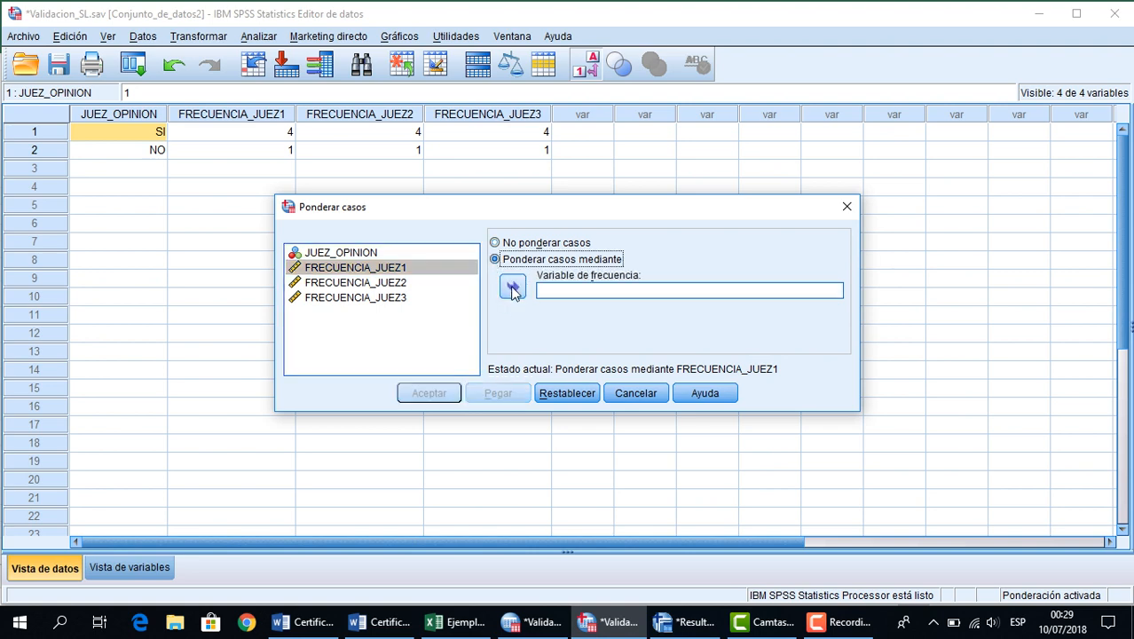
left_click(513, 288)
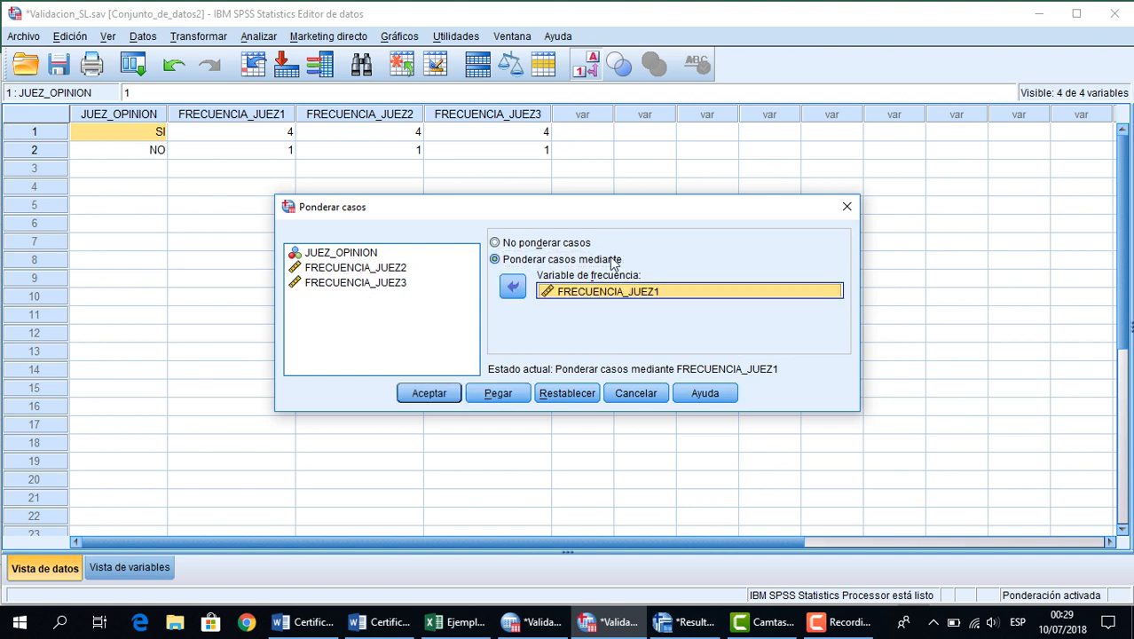
left_click(433, 394)
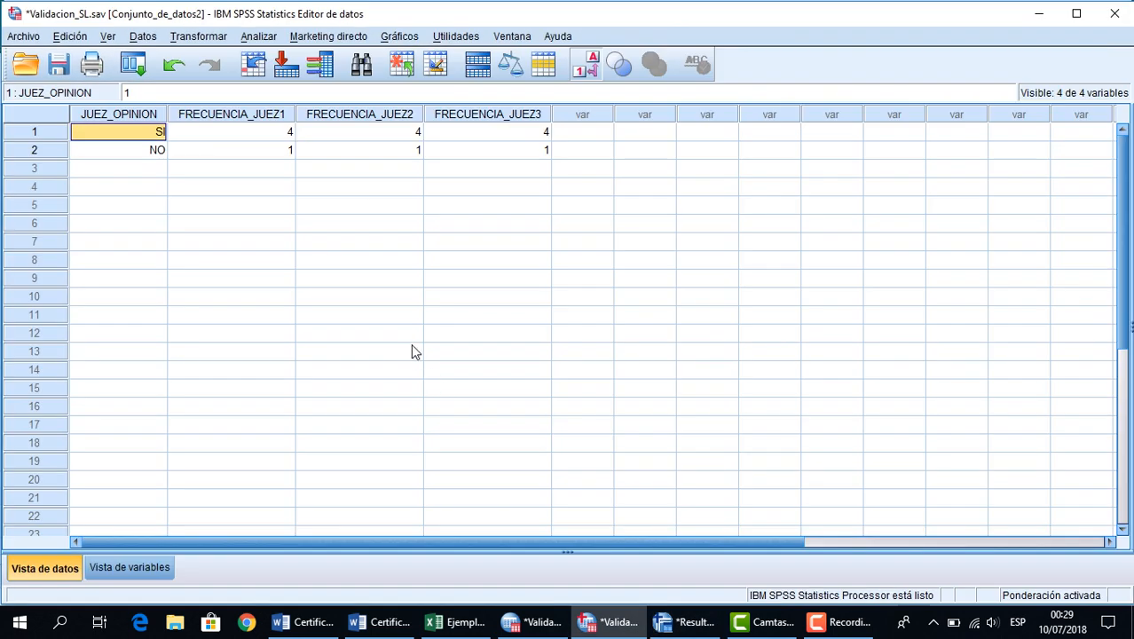
Run a legacy nonparametric binomial test on JUEZ_OPINION with a test proportion of 0,85
left_click(269, 39)
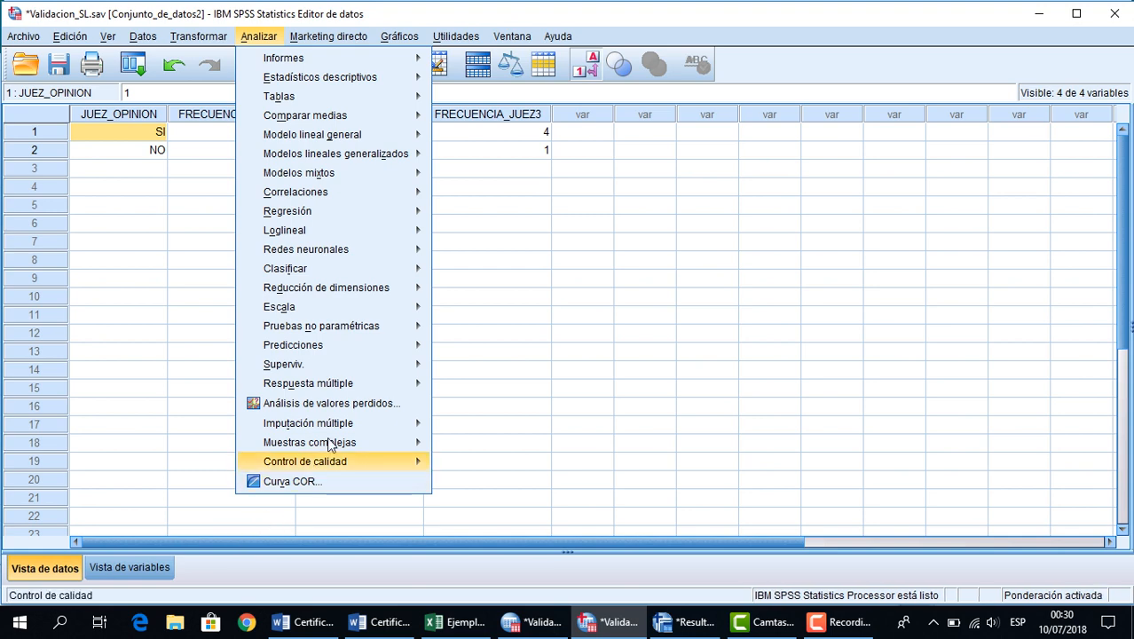
mouse_move(381, 325)
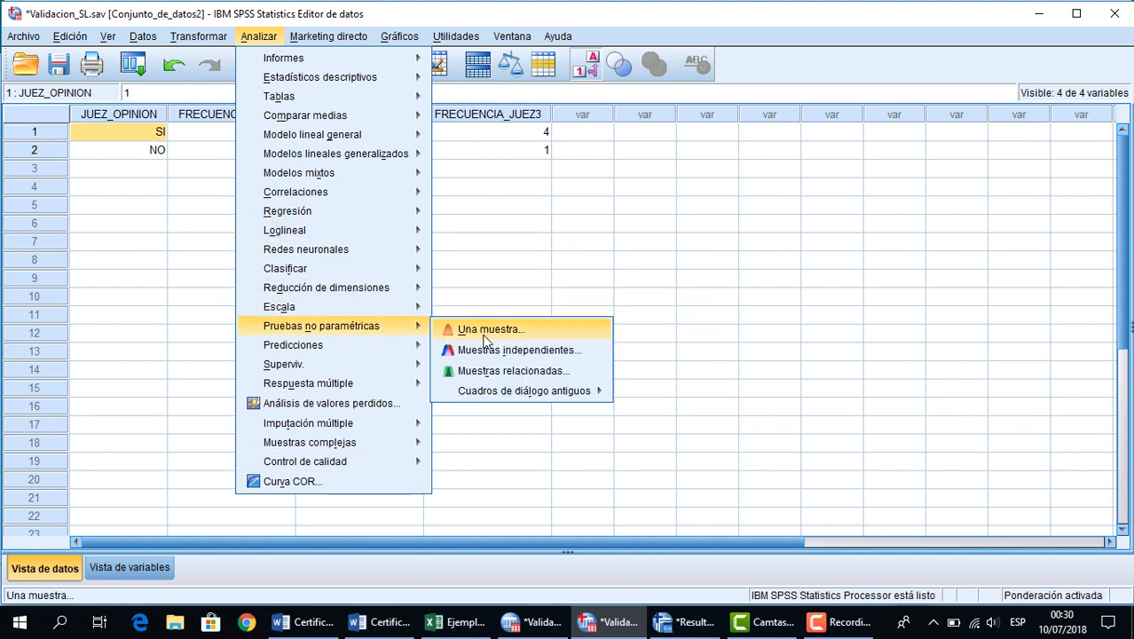
mouse_move(504, 392)
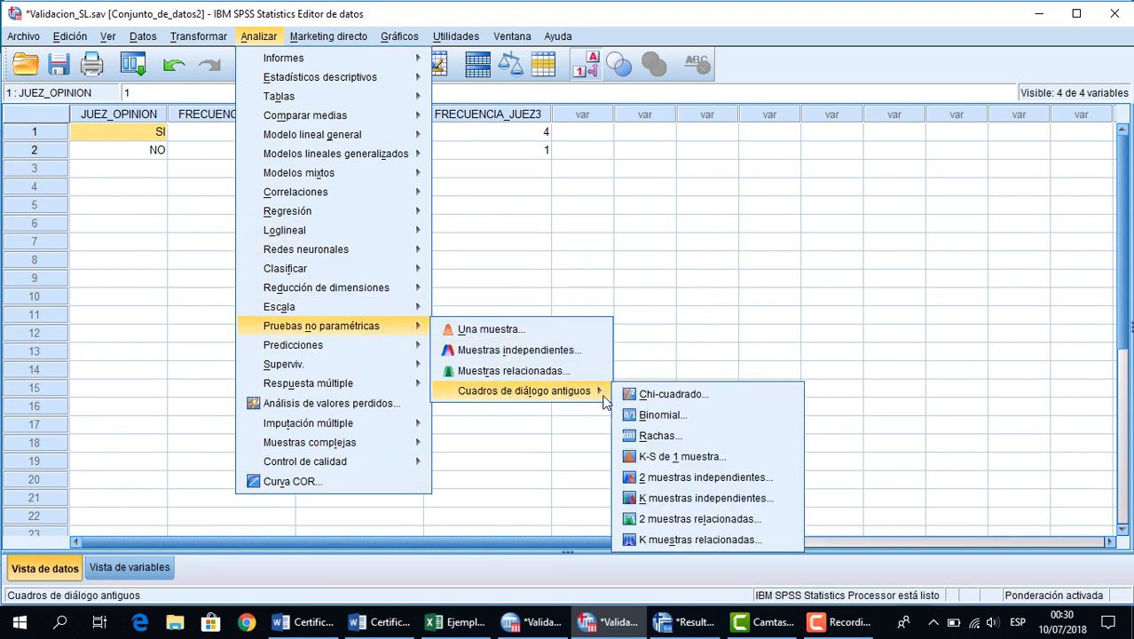
left_click(668, 415)
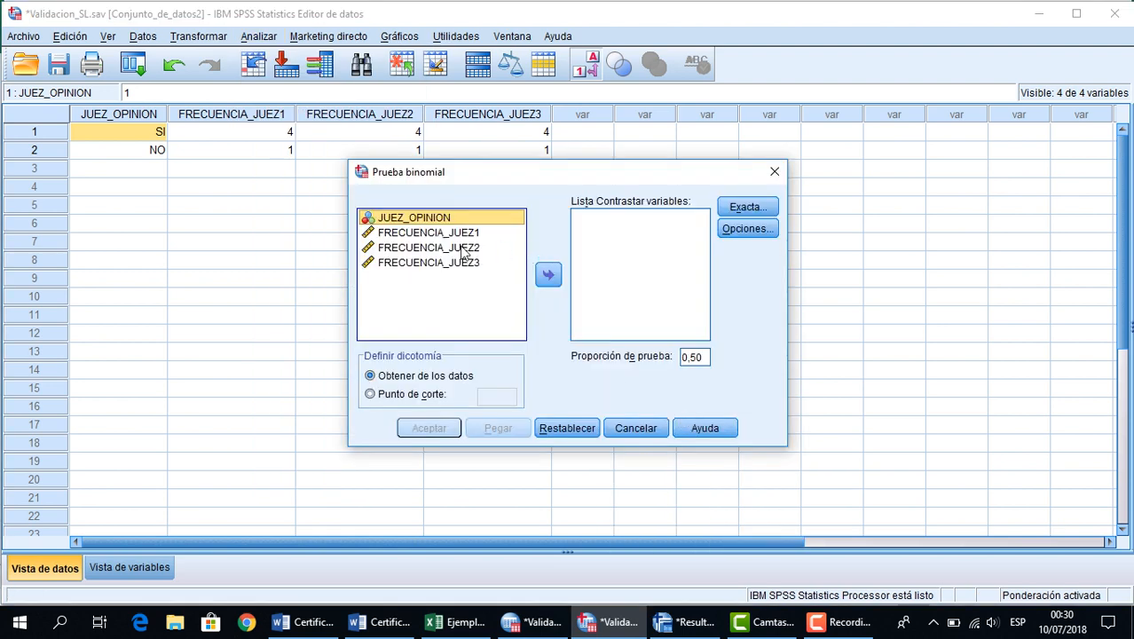
left_click(550, 275)
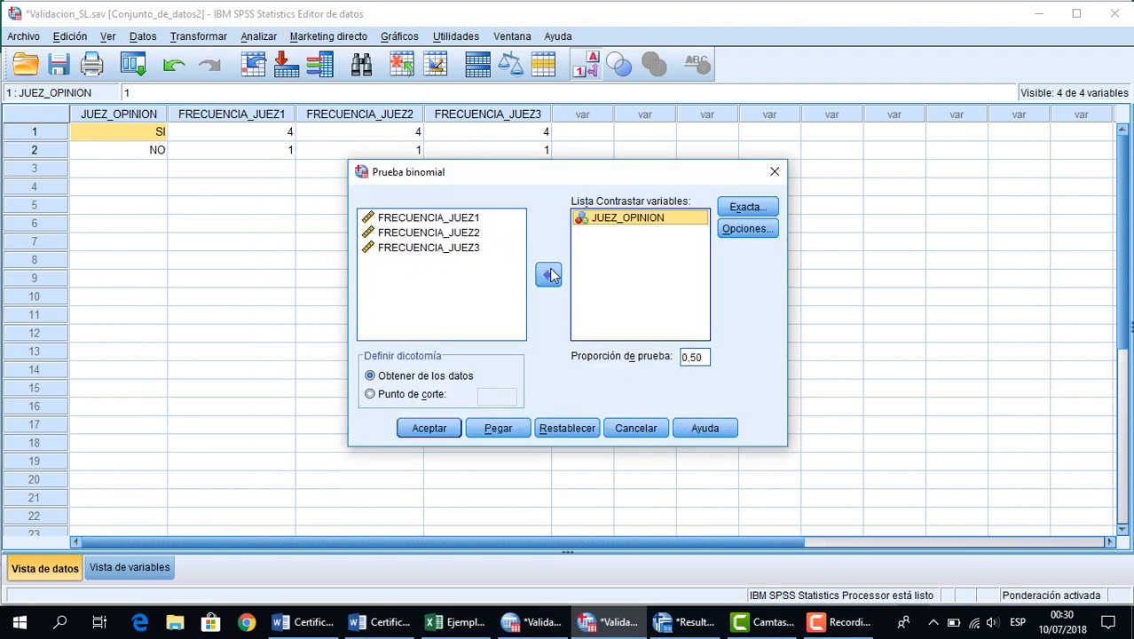
double_click(693, 358)
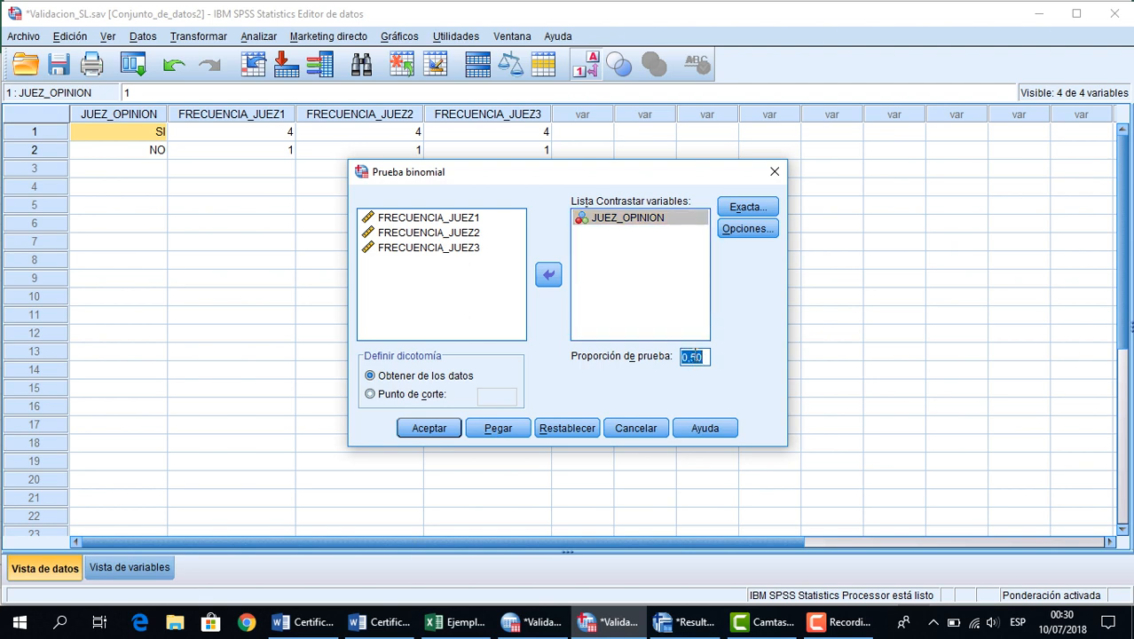
left_click(695, 356)
left_click(429, 427)
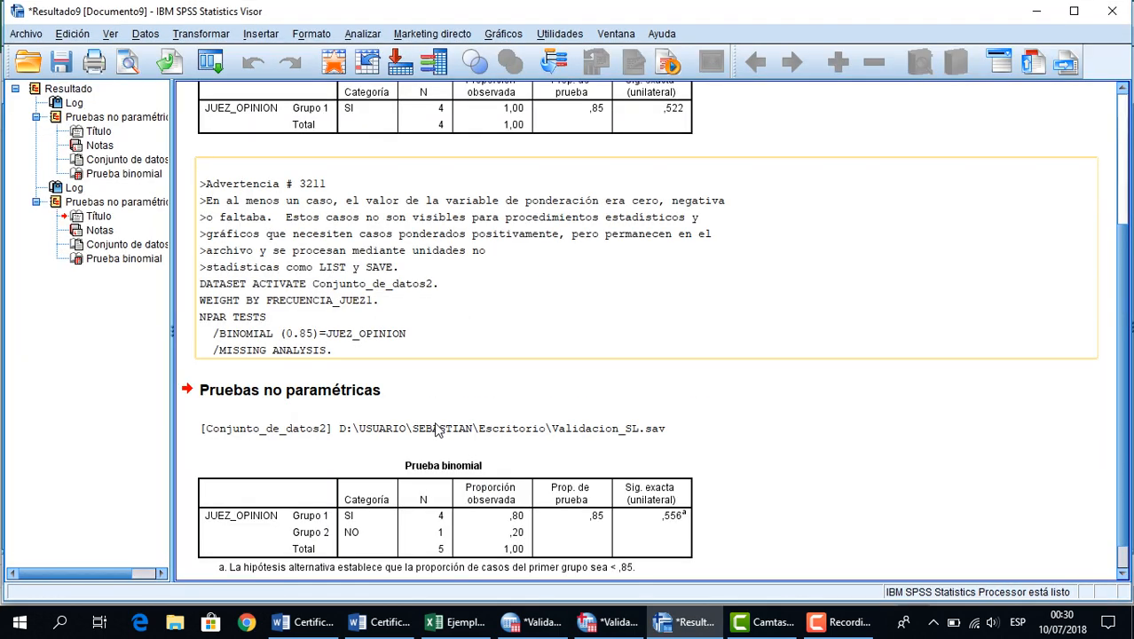
Compare the binomial test output with the JUEZ 1 table on the Prueba binomial SL sheet in Excel
scroll(522, 346, "down", 1)
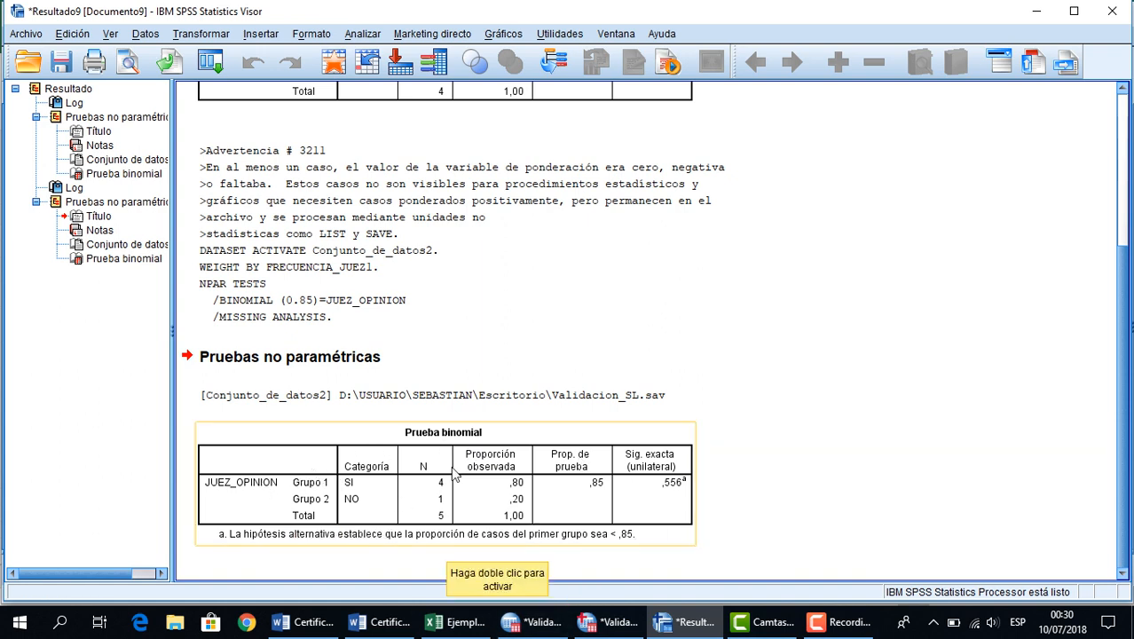
left_click(462, 622)
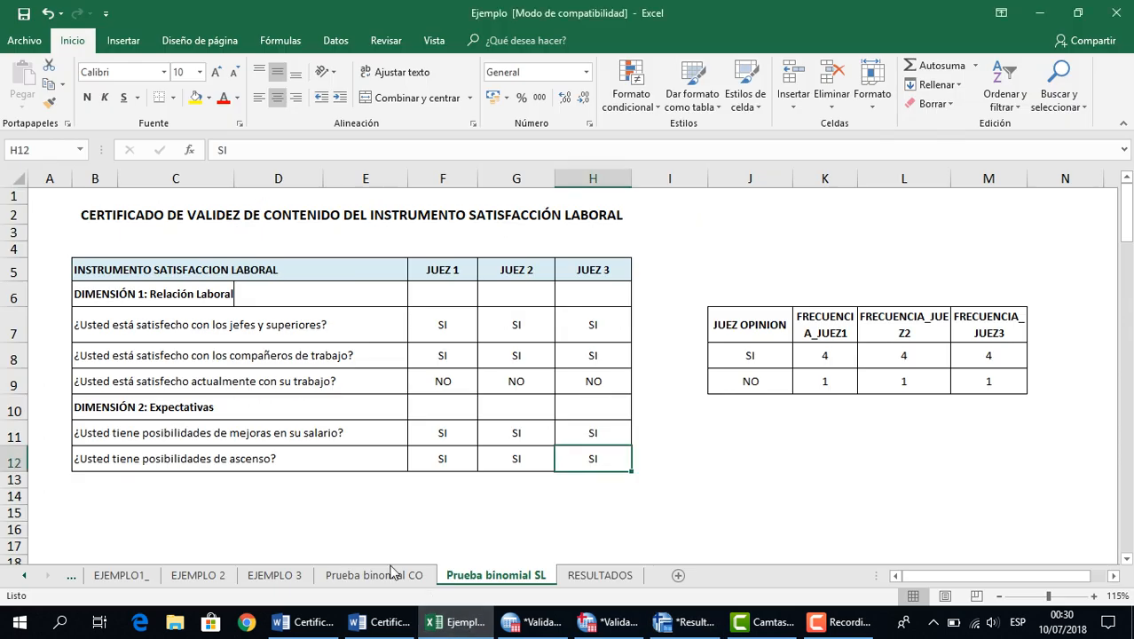
scroll(455, 547, "down", 4)
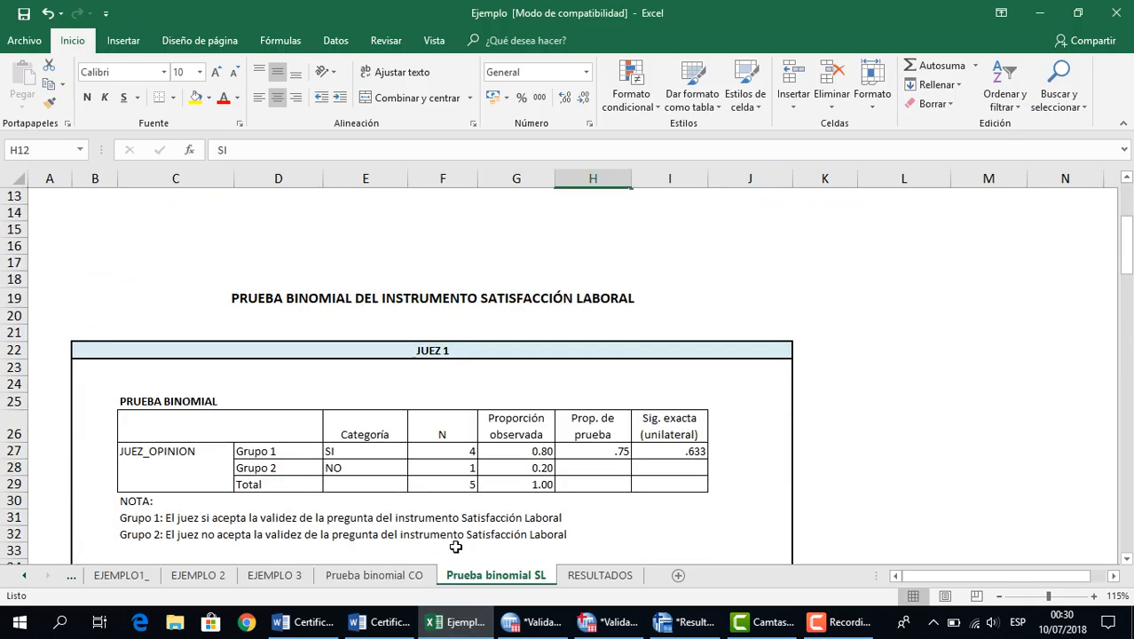
scroll(455, 547, "down", 2)
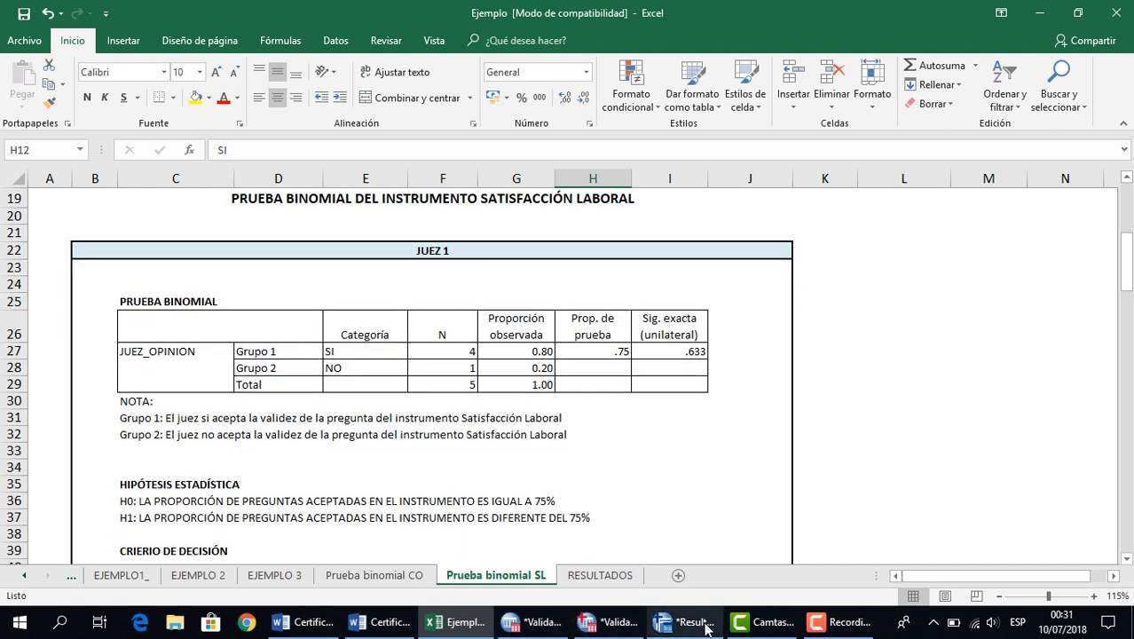
Return to the Validacion_SL.sav dataset in SPSS and rerun the binomial test on JUEZ_OPINION with a test proportion of 0,75
left_click(601, 626)
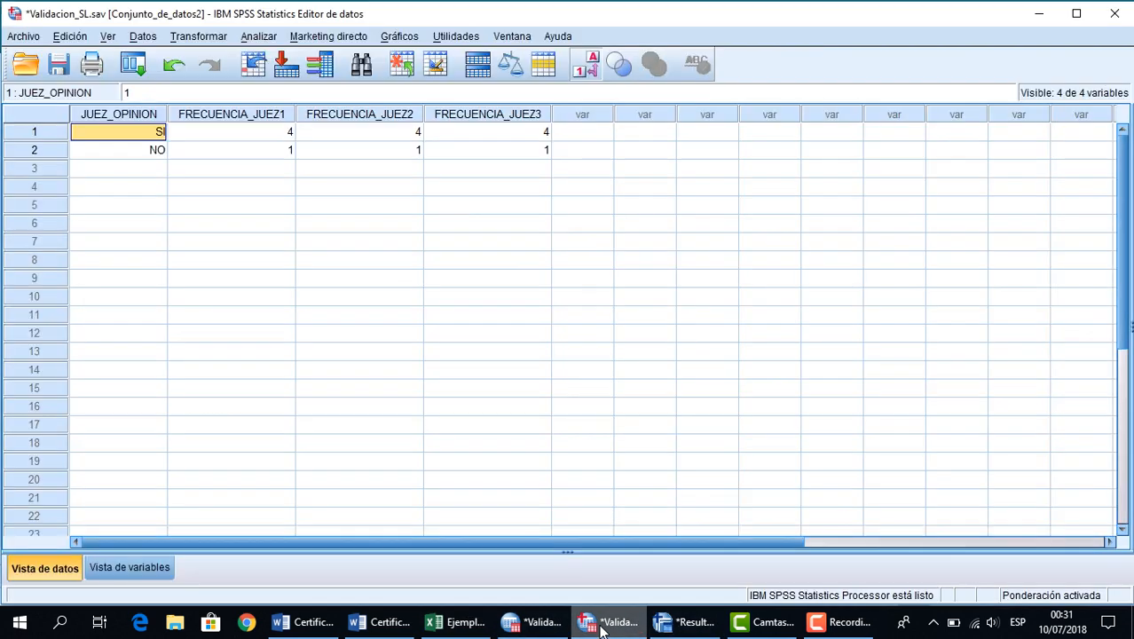
left_click(270, 38)
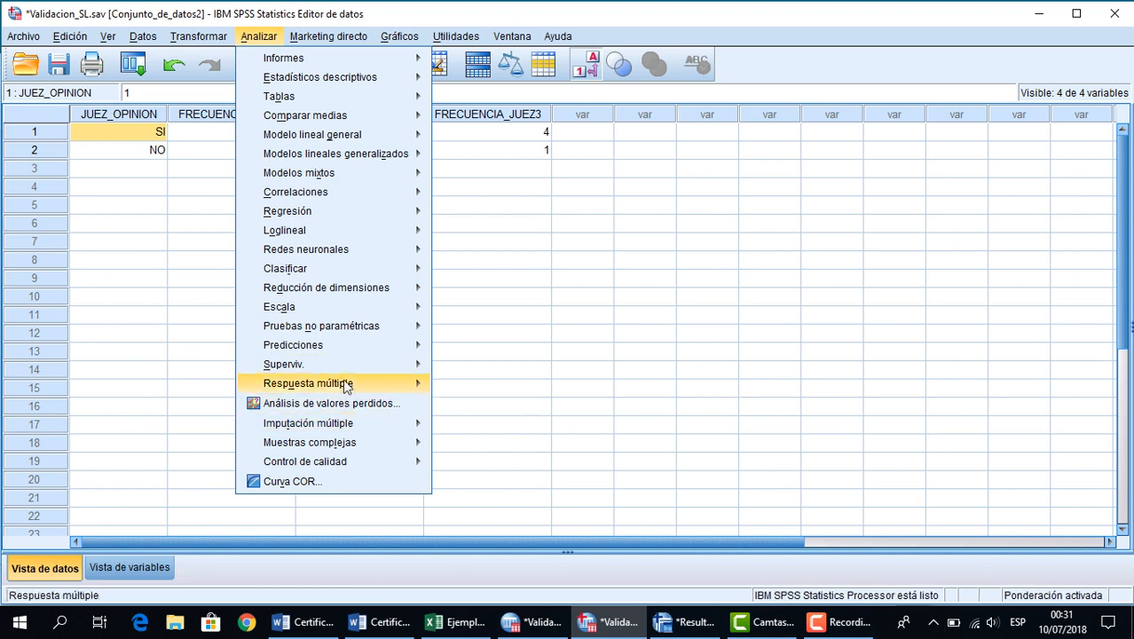
mouse_move(359, 330)
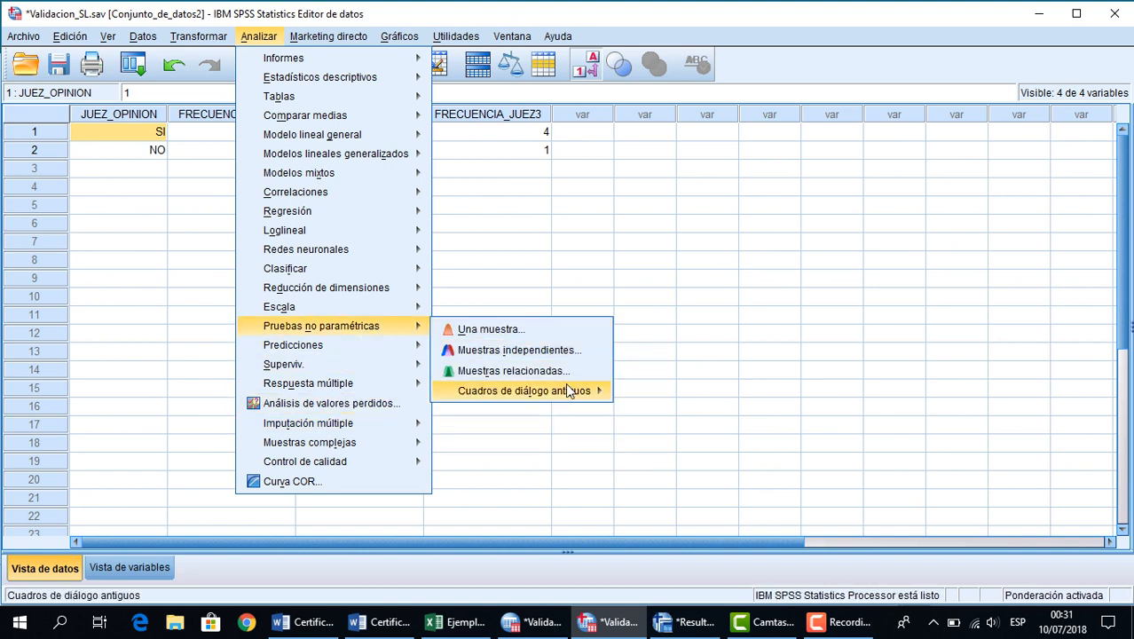
mouse_move(575, 392)
left_click(666, 415)
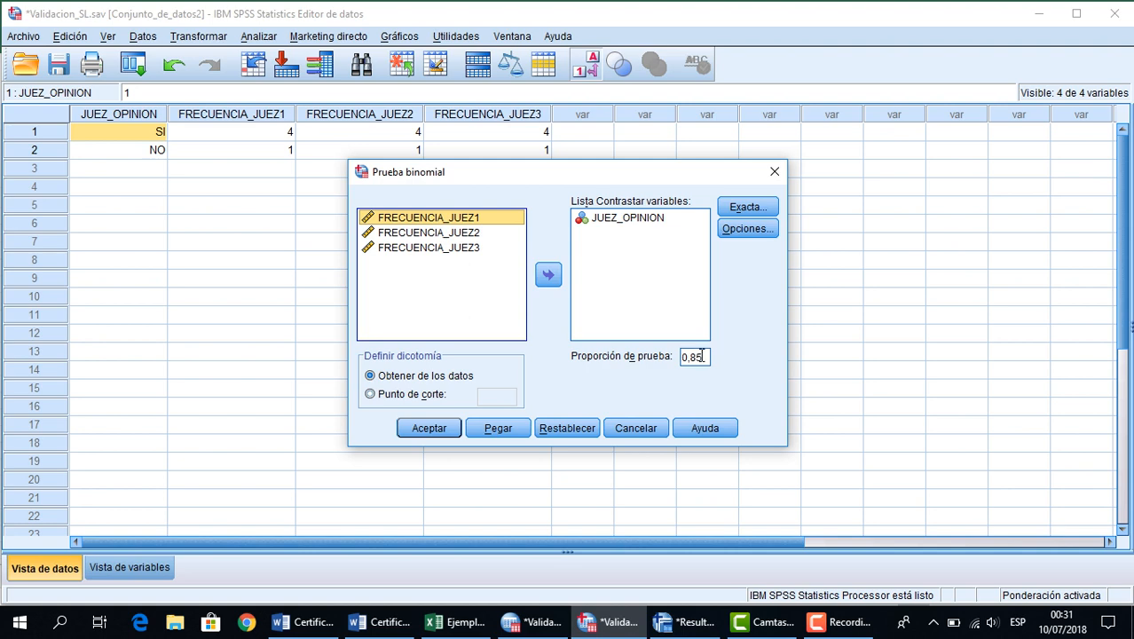
left_click(695, 355)
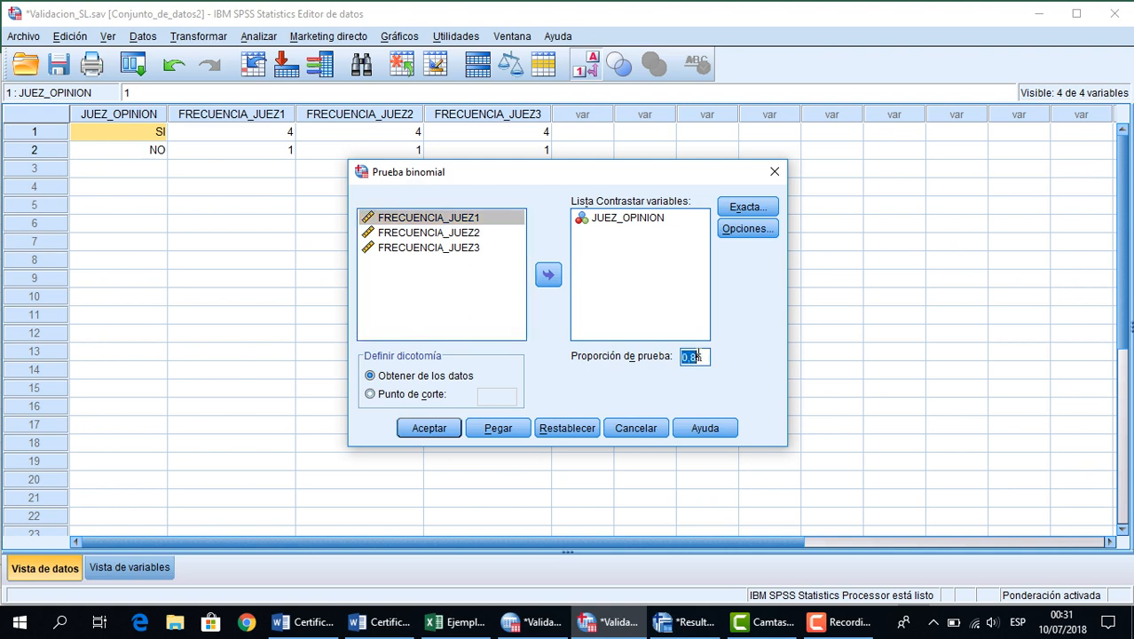
type("0,85")
left_click(426, 429)
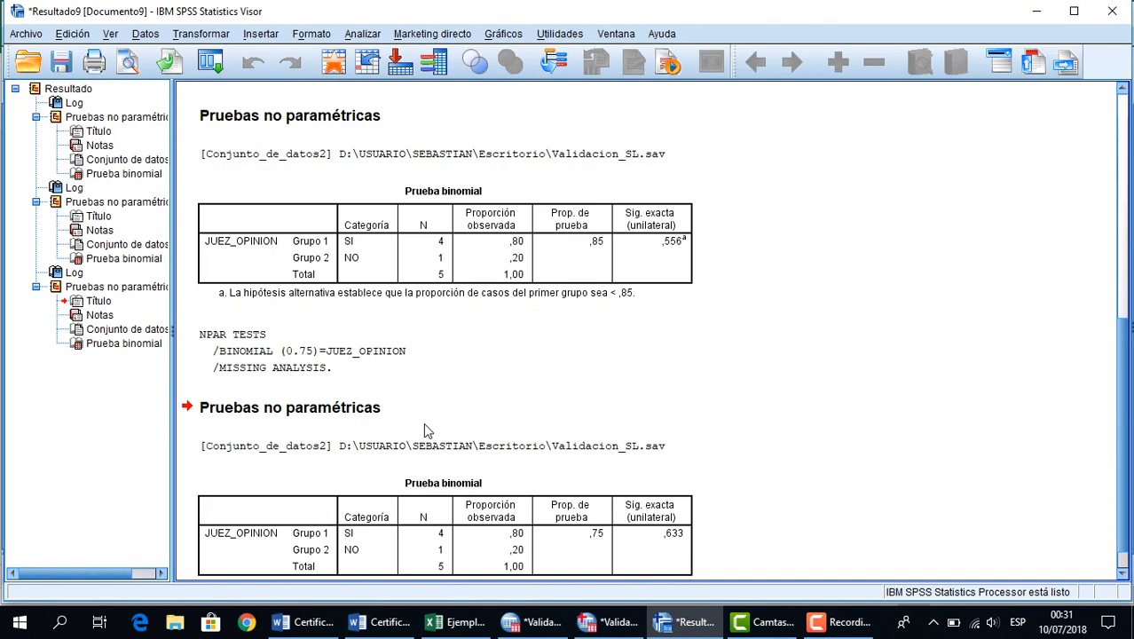
scroll(438, 430, "down", 1)
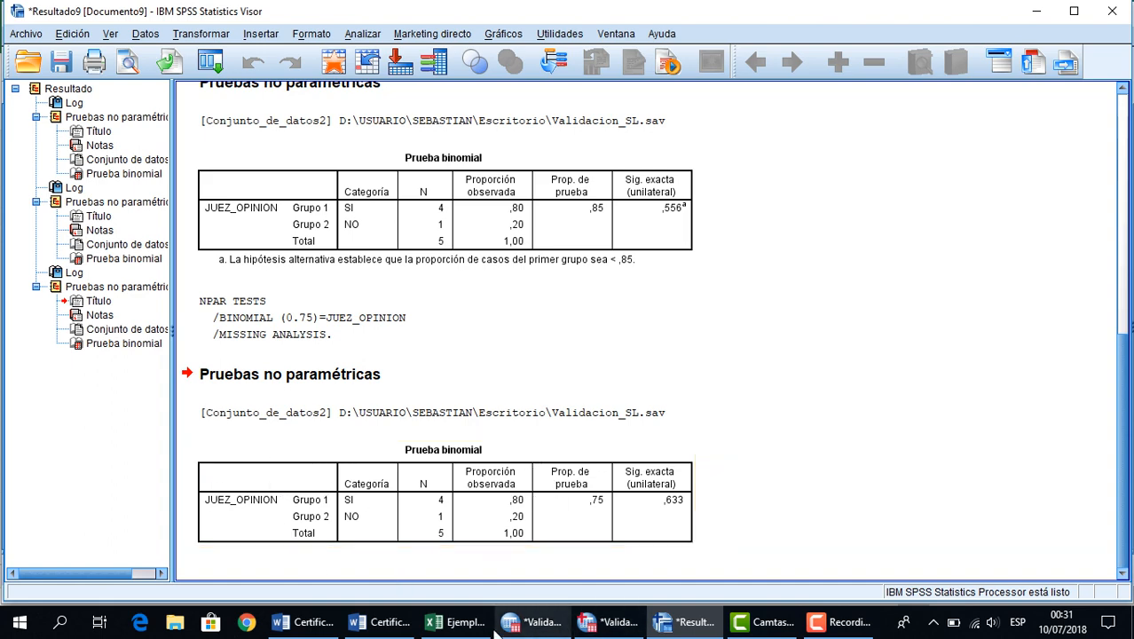
Switch to the Excel workbook and check the N values of Grupo 1 and Grupo 2 in the JUEZ 1 binomial test table
mouse_move(457, 622)
left_click(420, 516)
scroll(420, 516, "down", 1)
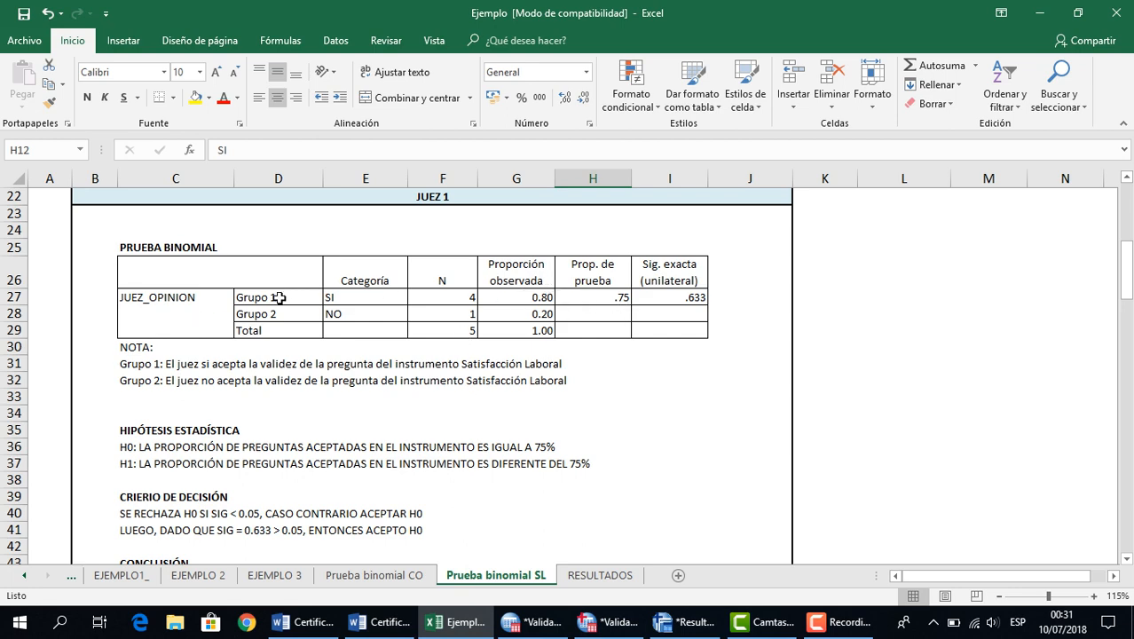
scroll(285, 278, "up", 1)
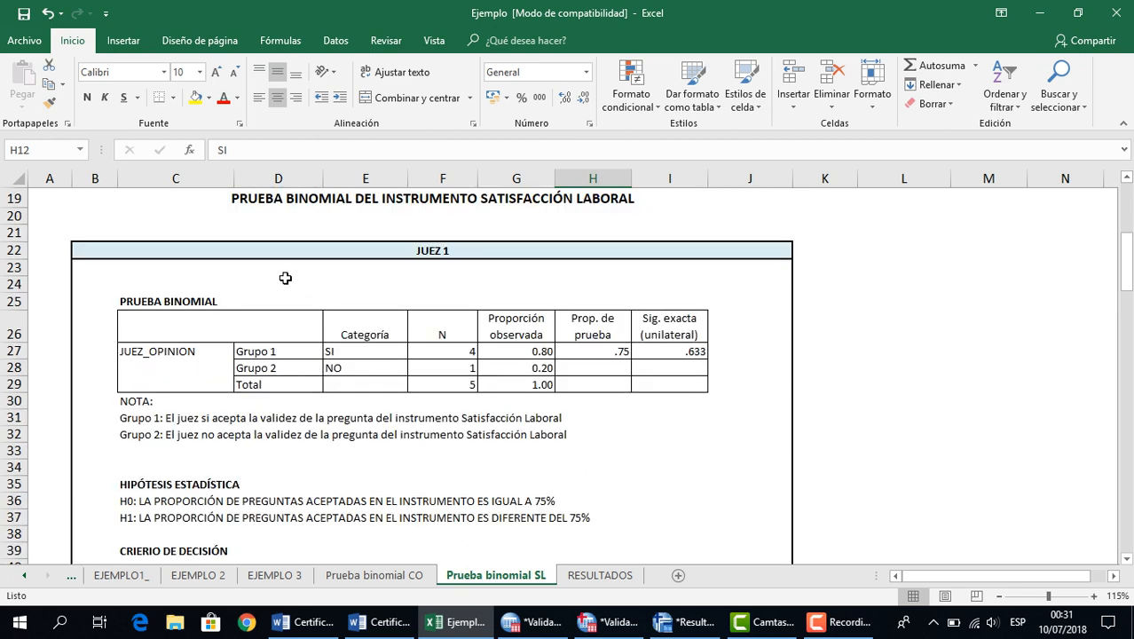
scroll(349, 233, "up", 1)
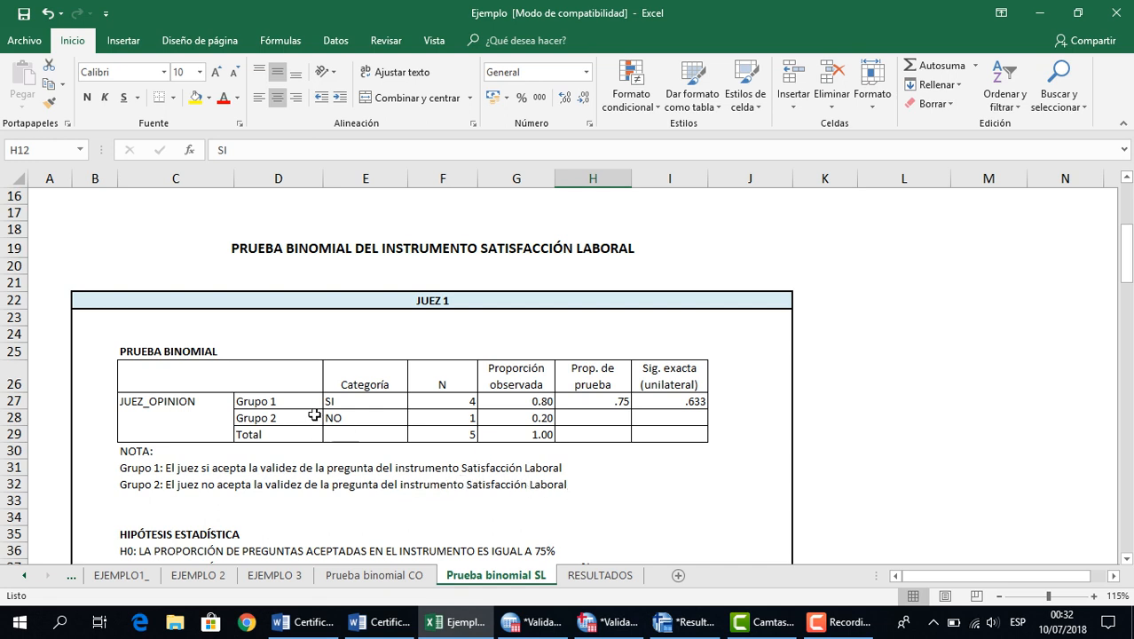
left_click(473, 403)
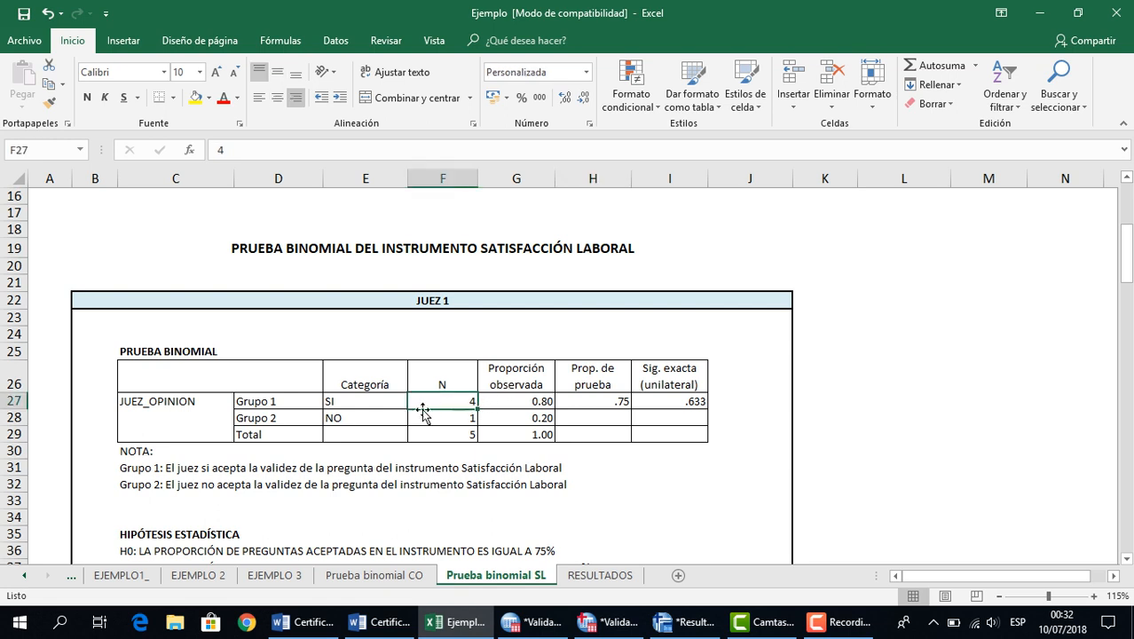
left_click(462, 423)
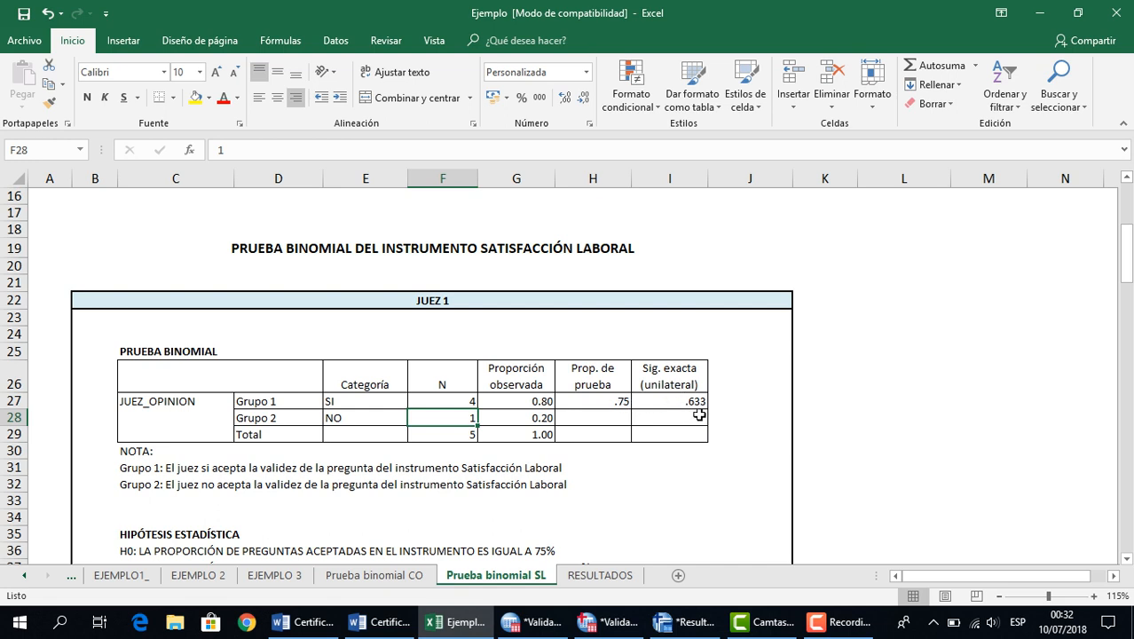
Review JUEZ 1's statistical hypotheses, decision criterion and conclusion, and return to the Satisfacción Laboral ratings and frequency tables
scroll(641, 439, "down", 2)
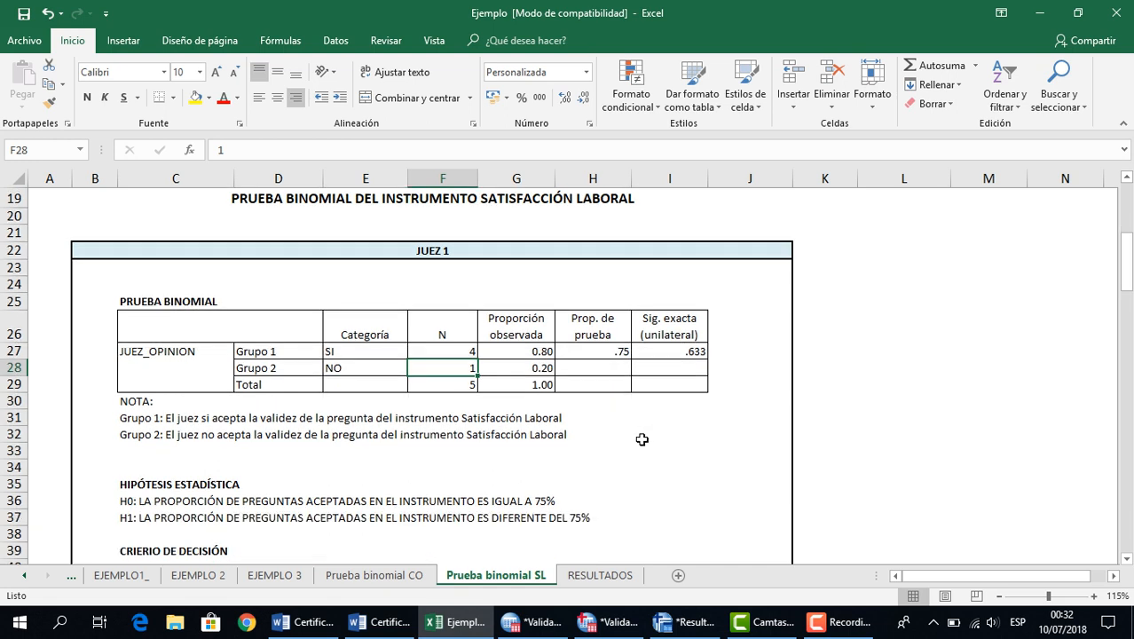
scroll(642, 440, "down", 1)
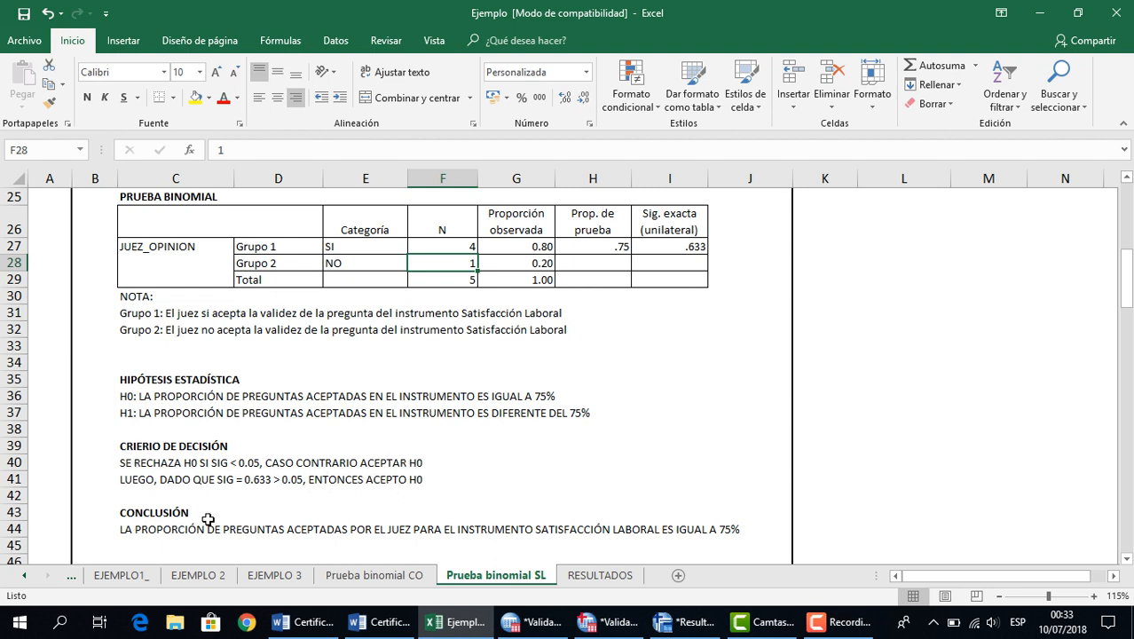
scroll(208, 519, "down", 1)
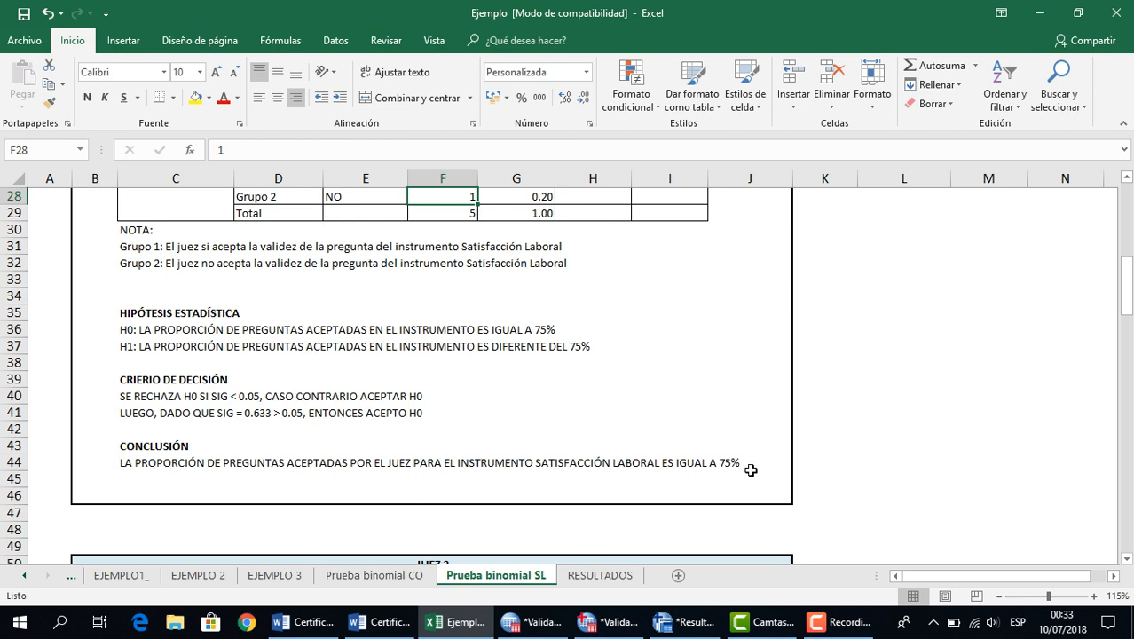
scroll(554, 447, "up", 1)
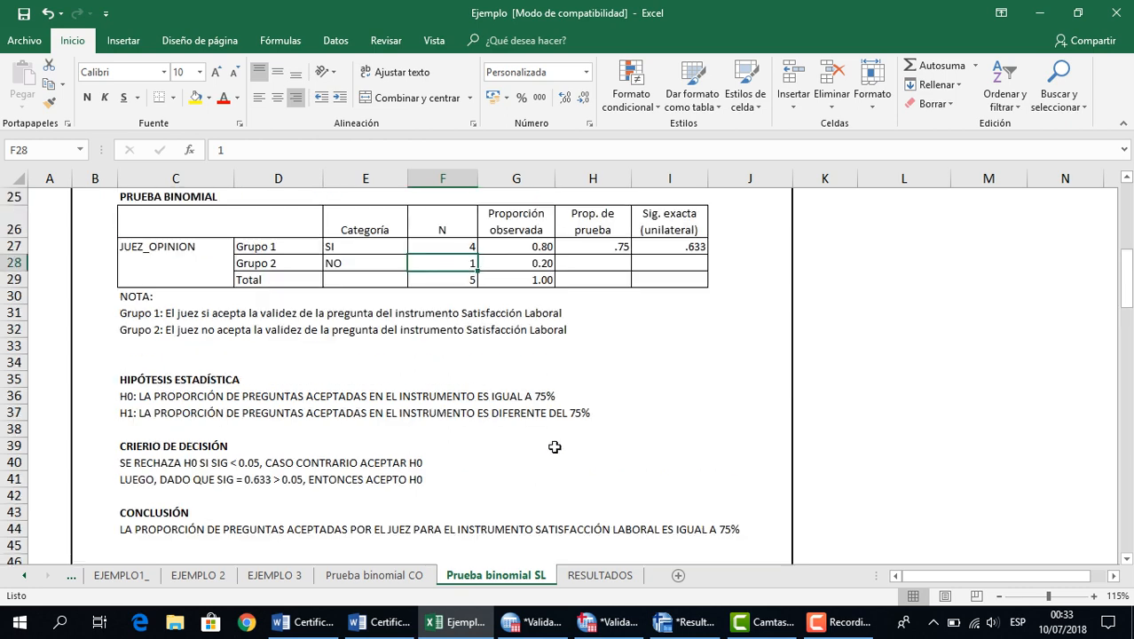
scroll(554, 448, "up", 4)
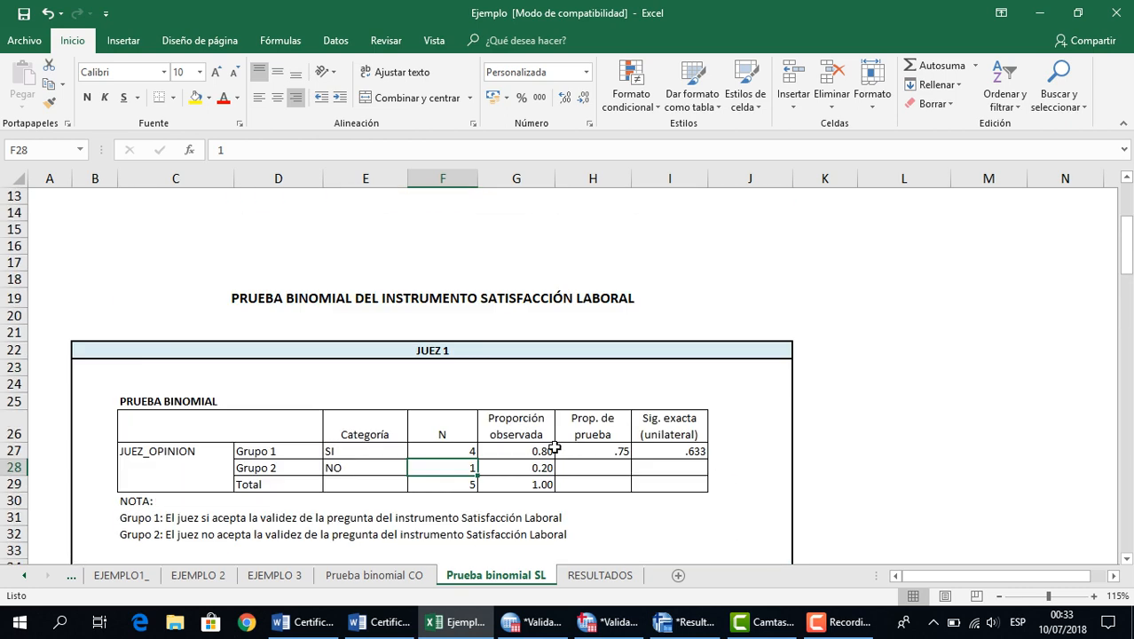
scroll(554, 447, "up", 4)
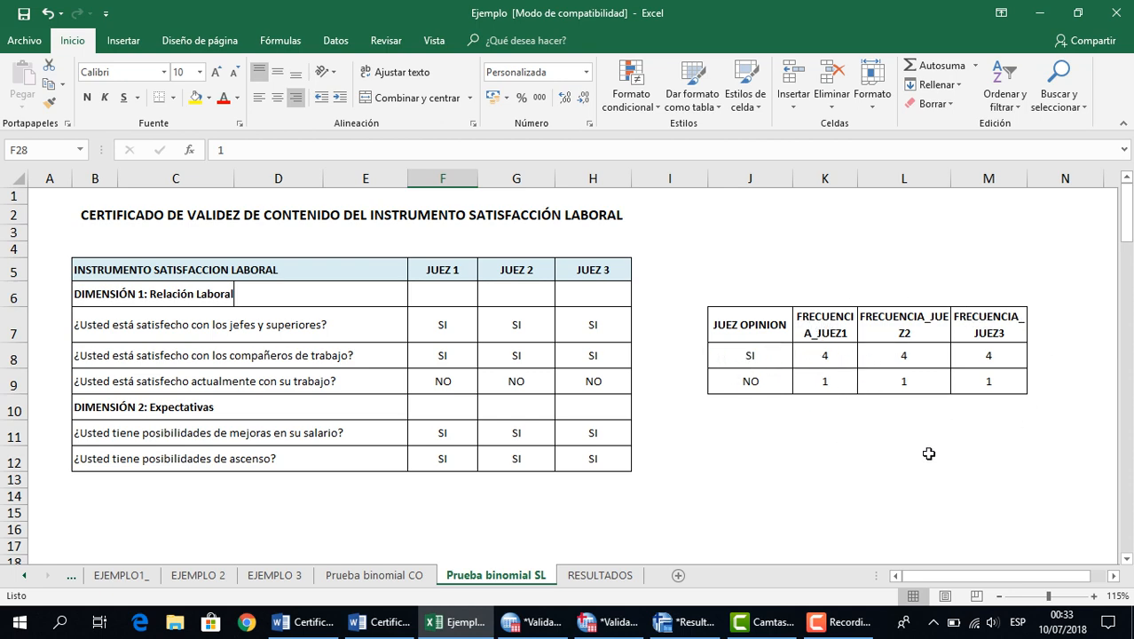
Examine the Satisfacción Laboral binomial test sections for JUEZ 1, JUEZ 2 and JUEZ 3, down to the summary of all three judges
scroll(870, 452, "down", 2)
scroll(869, 453, "down", 4)
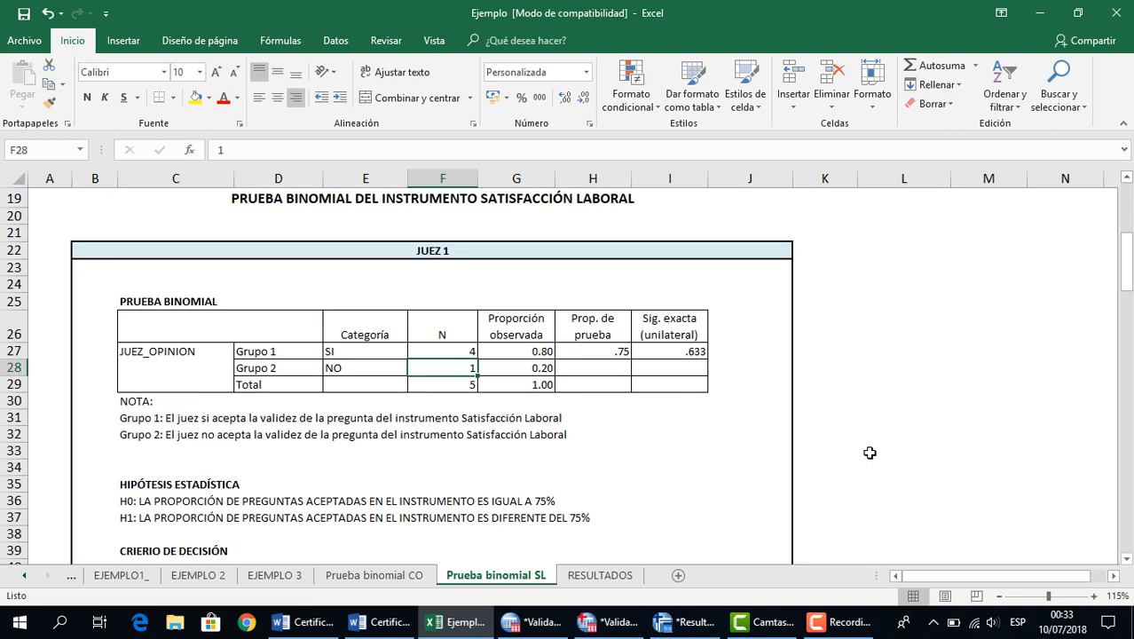
scroll(486, 408, "up", 2)
scroll(489, 404, "down", 7)
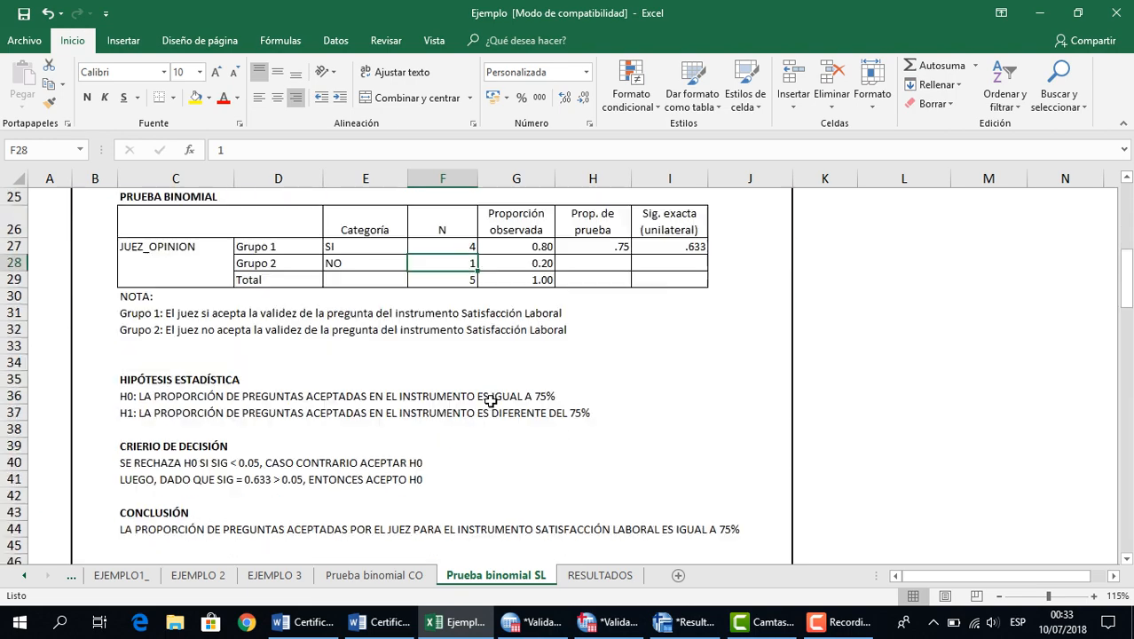
scroll(491, 401, "down", 2)
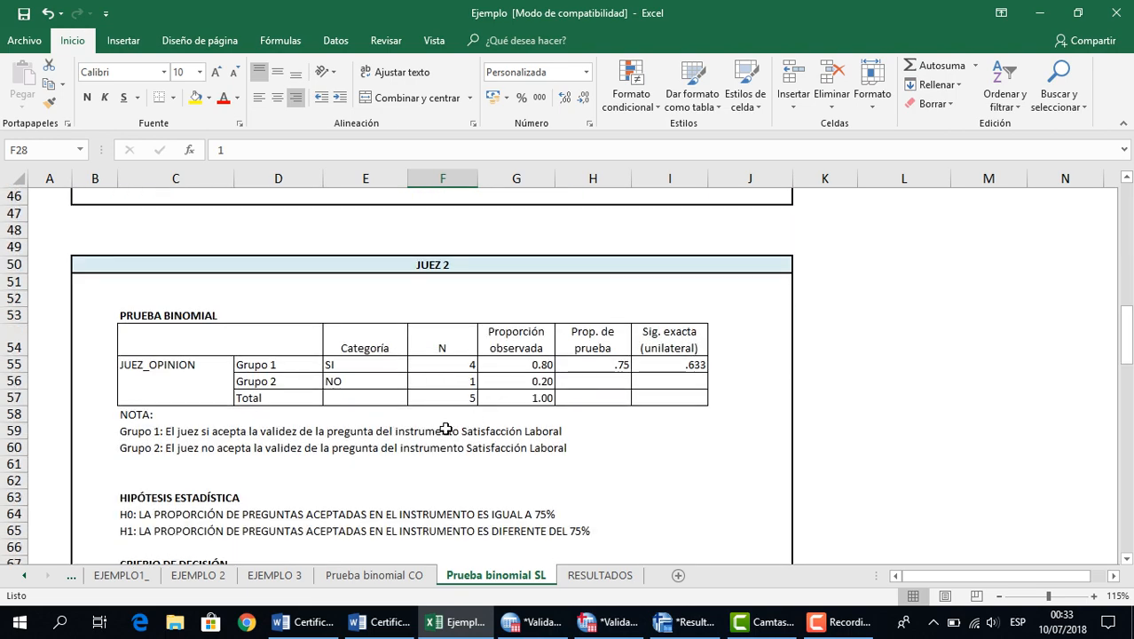
scroll(445, 428, "down", 11)
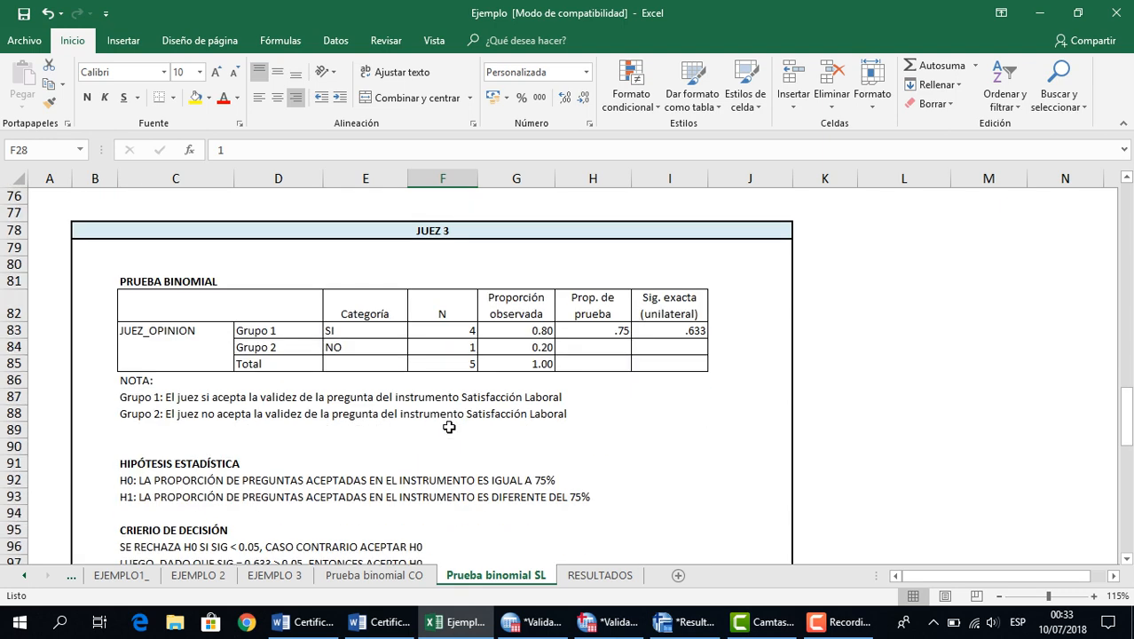
scroll(450, 428, "down", 4)
scroll(450, 427, "down", 5)
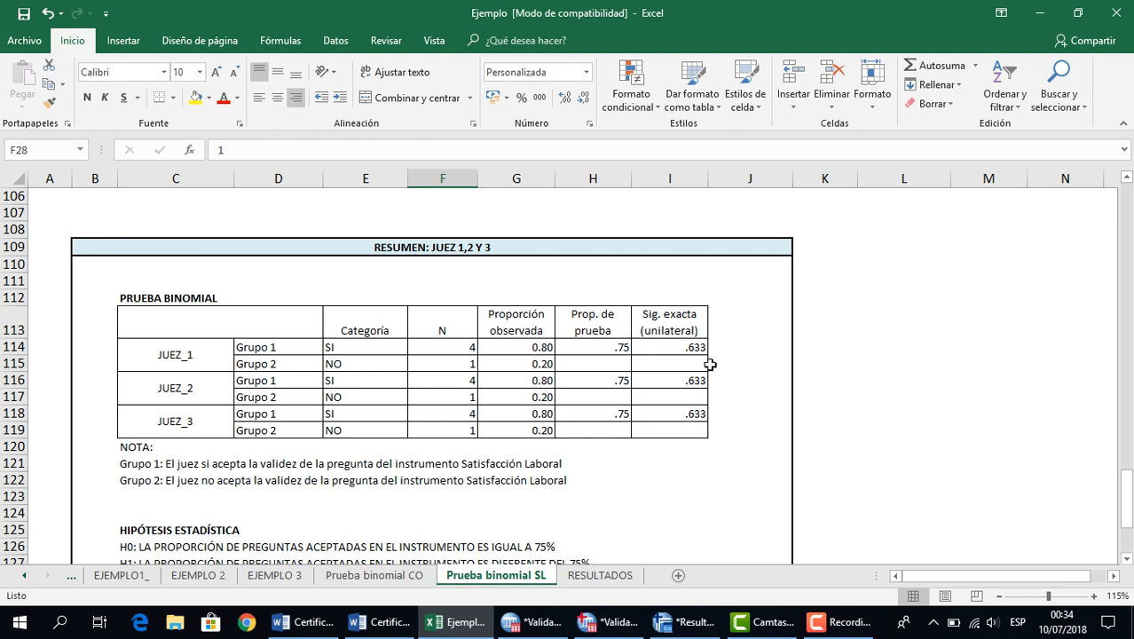
Review the three-judge summary's binomial table, statistical hypotheses, decision criterion and conclusion
scroll(463, 443, "down", 2)
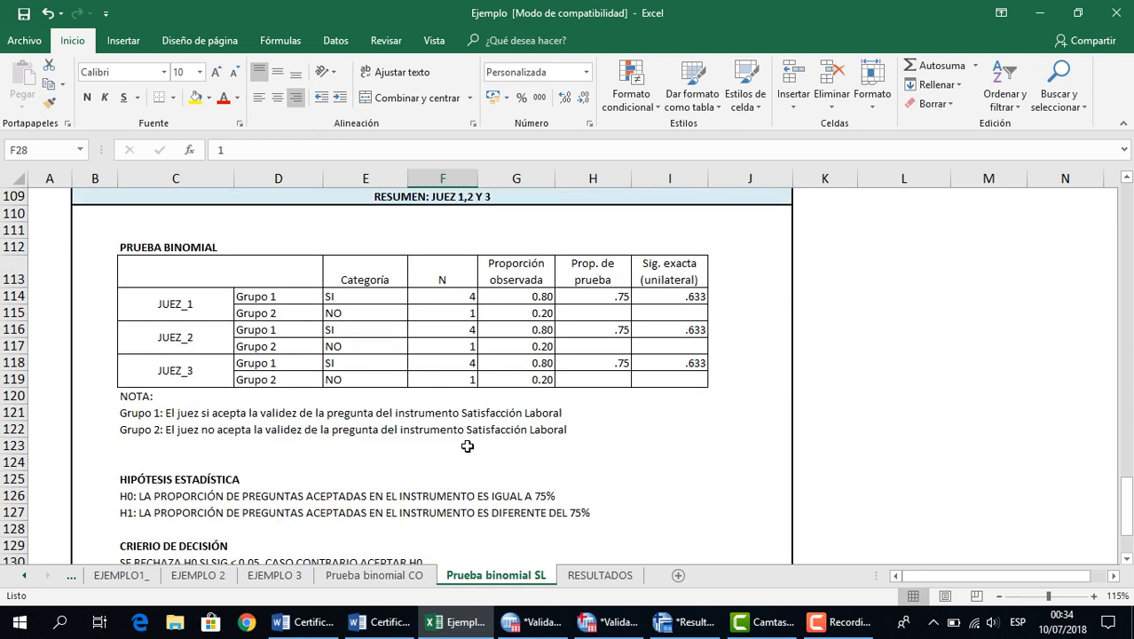
scroll(467, 446, "down", 1)
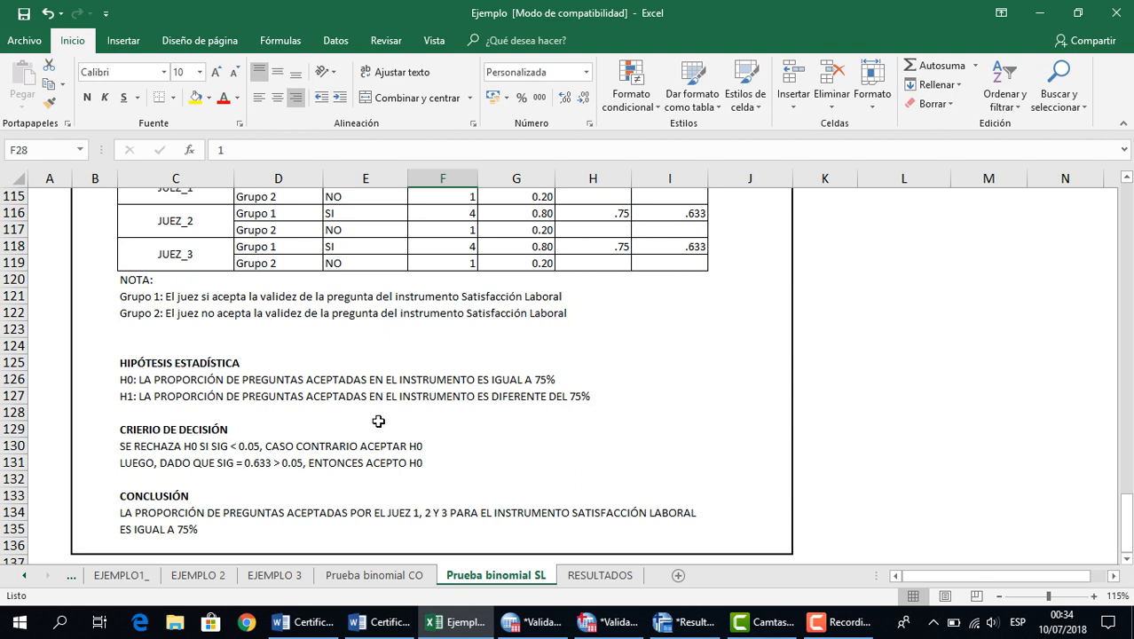
scroll(178, 464, "down", 1)
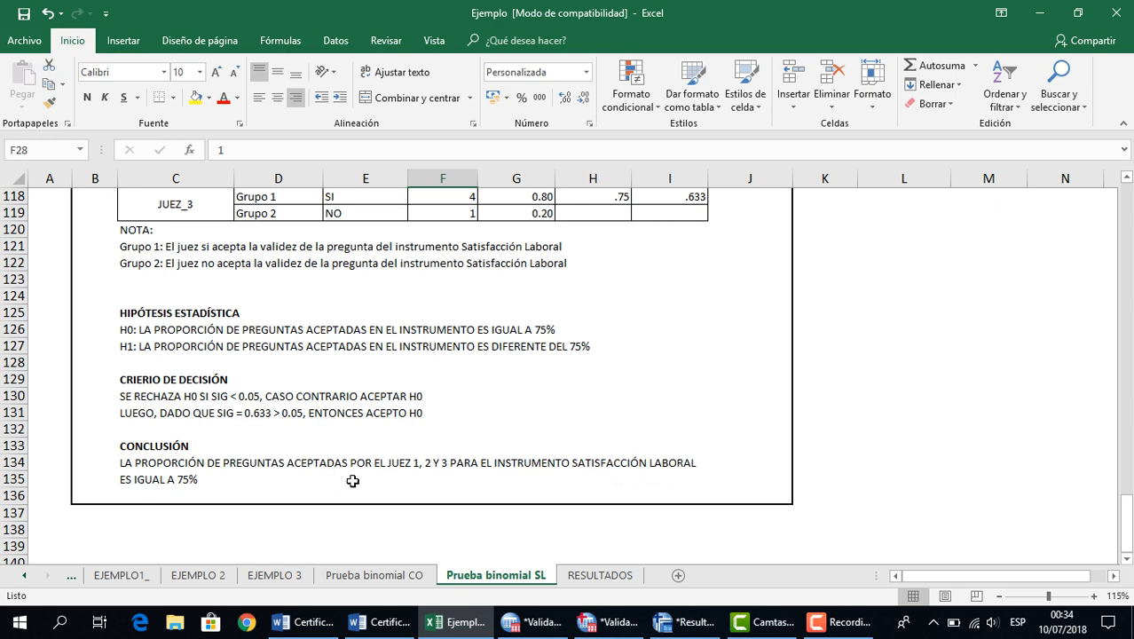
scroll(352, 480, "up", 1)
scroll(352, 480, "down", 1)
scroll(353, 481, "up", 6)
scroll(353, 480, "up", 1)
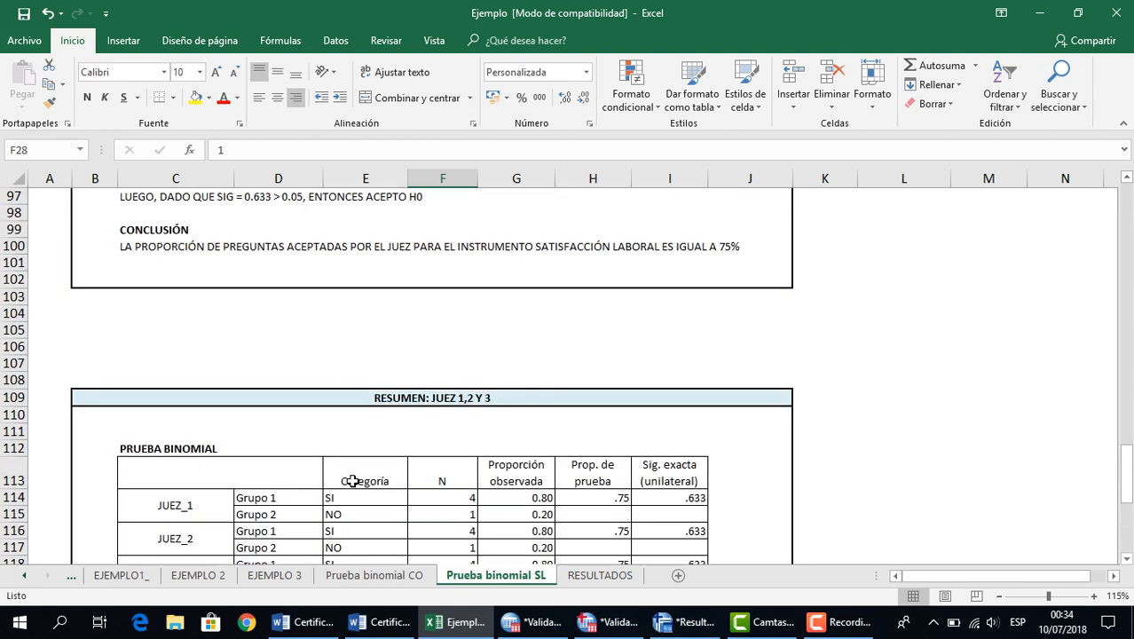
scroll(352, 480, "down", 1)
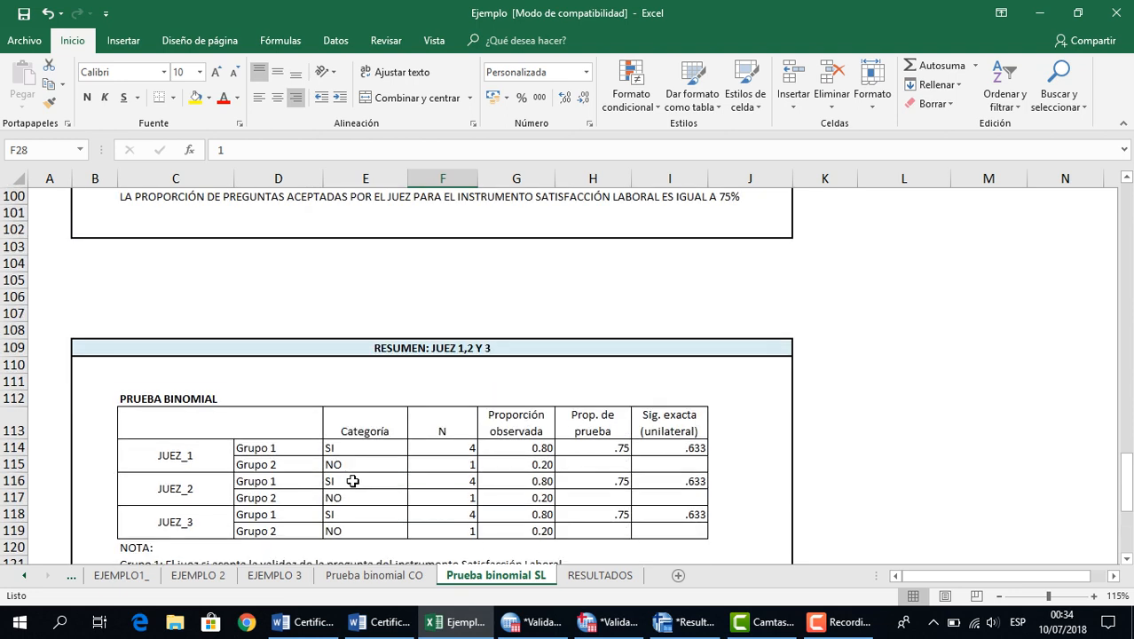
scroll(352, 480, "up", 1)
scroll(352, 480, "up", 1)
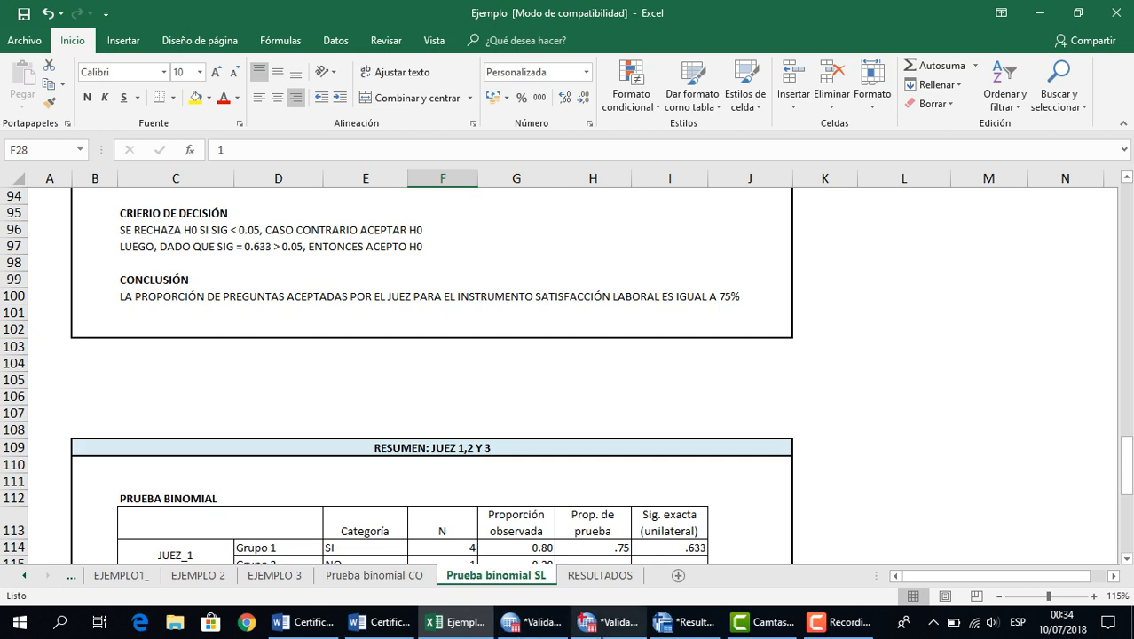
Switch to the Validacion_CO.sav dataset in SPSS and weight the cases by FRECUENCIA_JUEZ2 instead of FRECUENCIA_JUEZ1
left_click(540, 623)
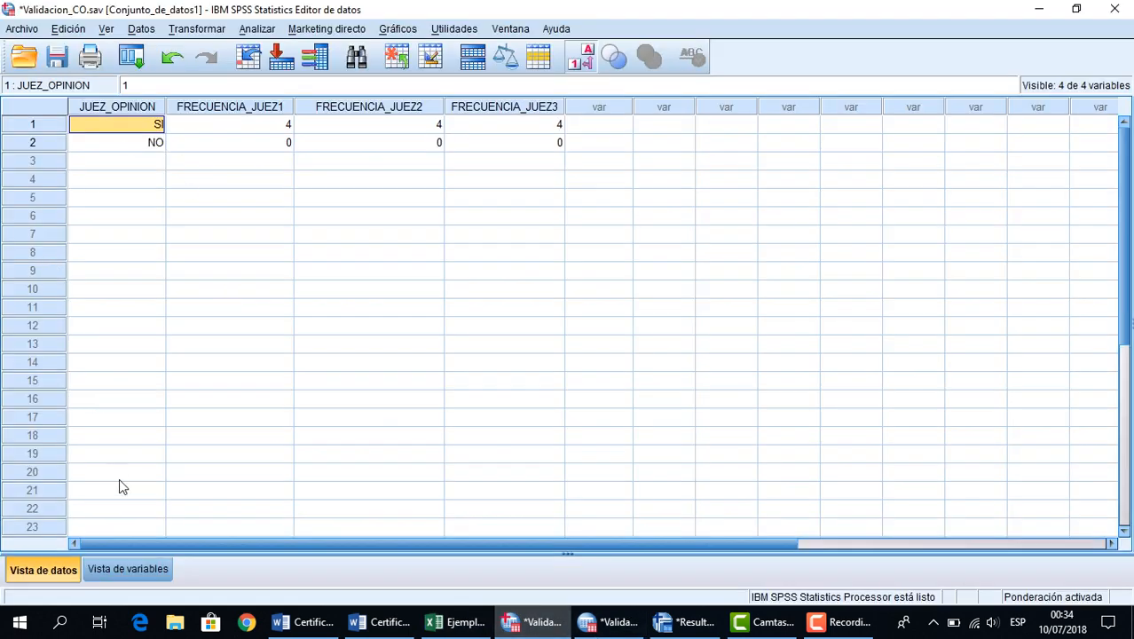
left_click(127, 569)
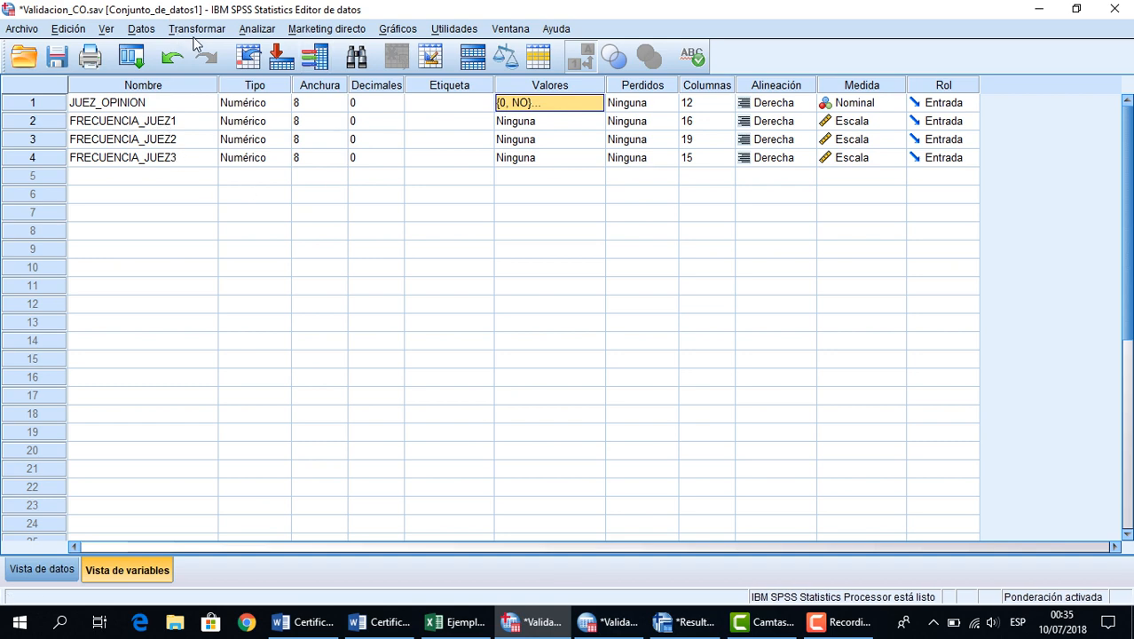
left_click(141, 29)
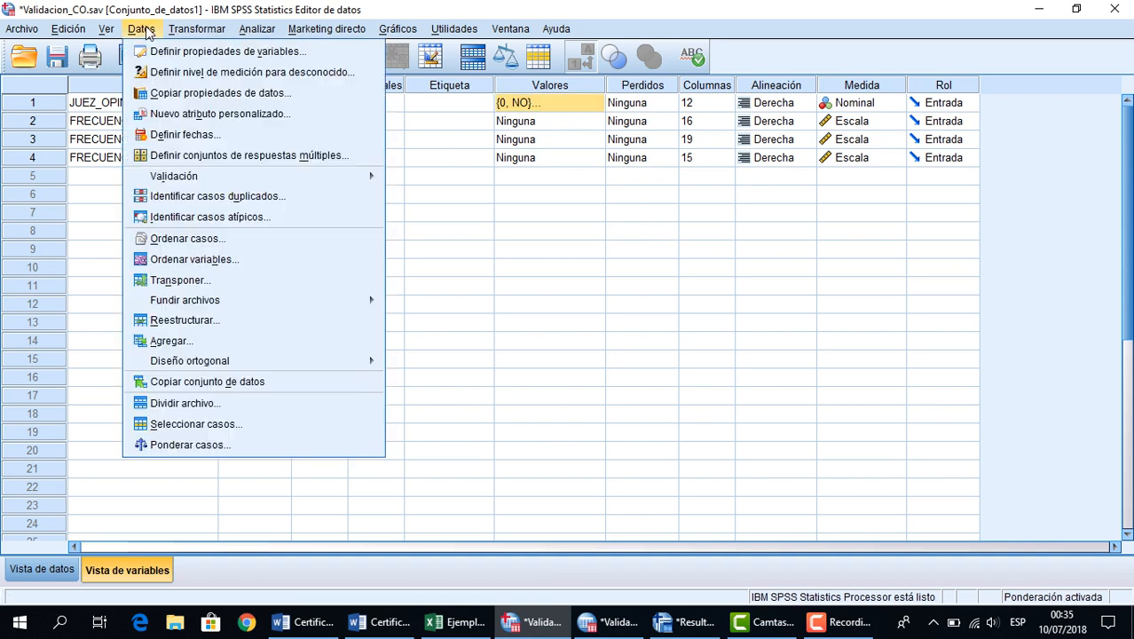
left_click(213, 445)
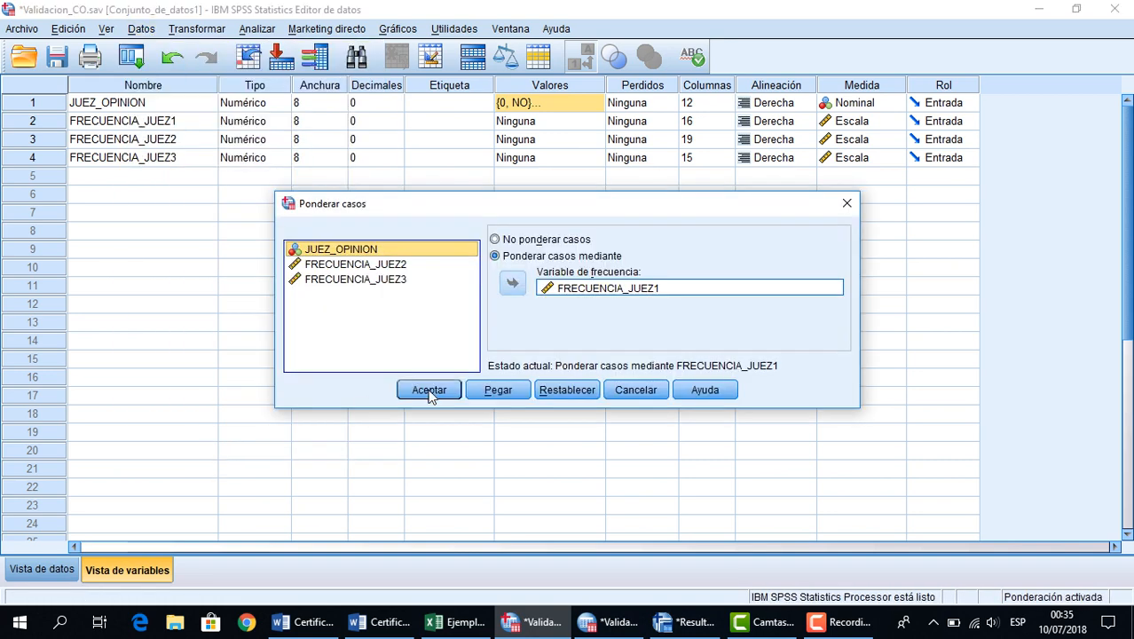
left_click(557, 290)
left_click(512, 286)
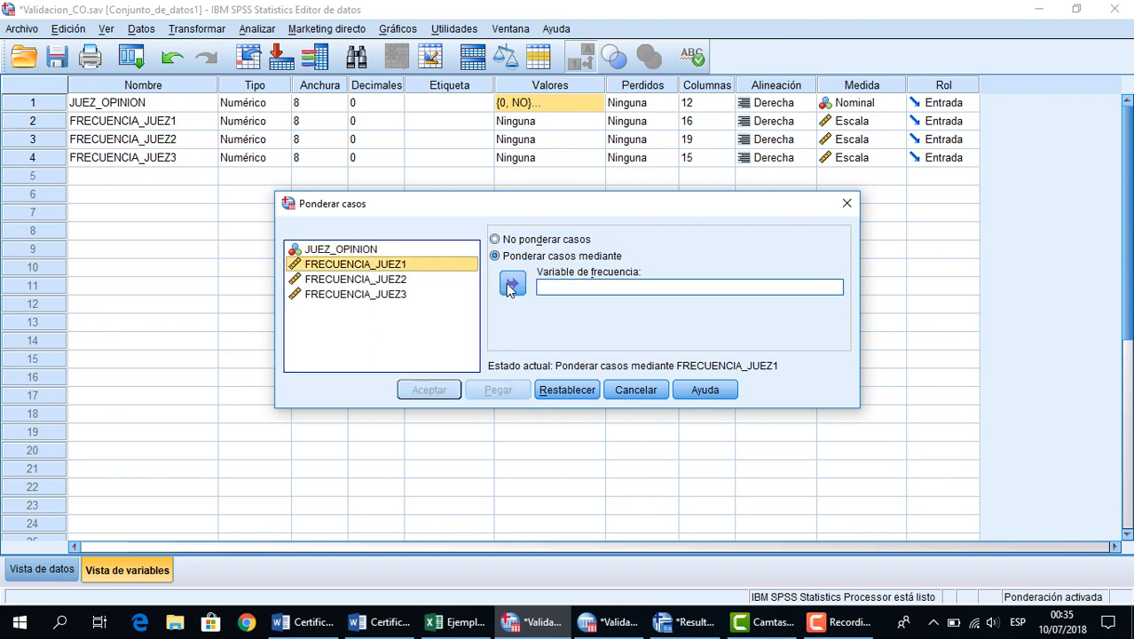
left_click(368, 285)
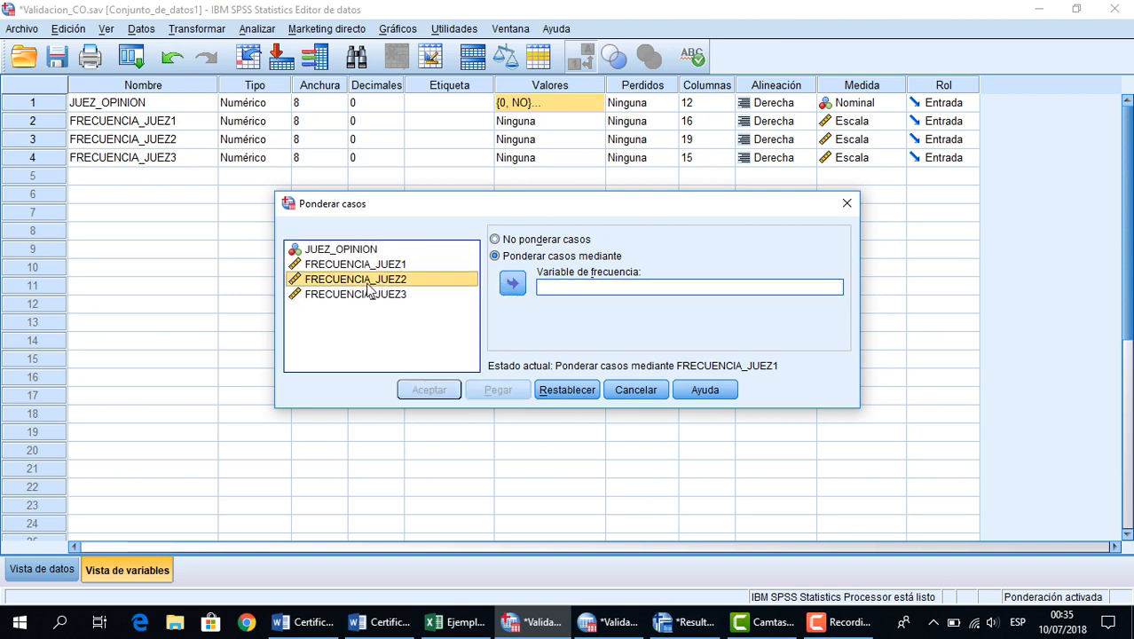
left_click(513, 283)
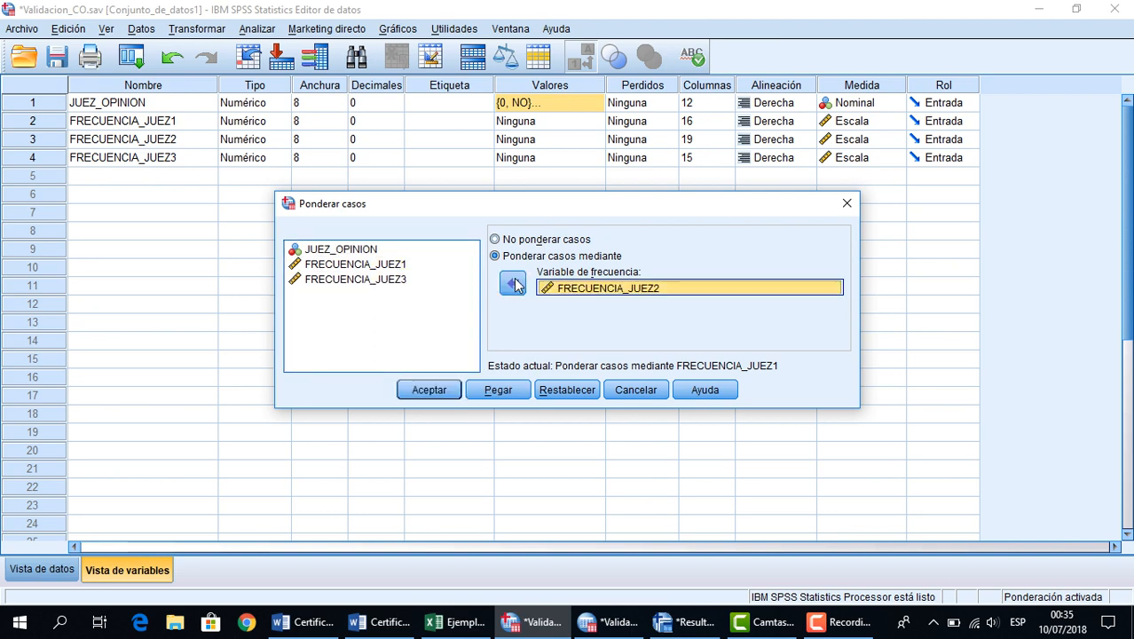
left_click(427, 391)
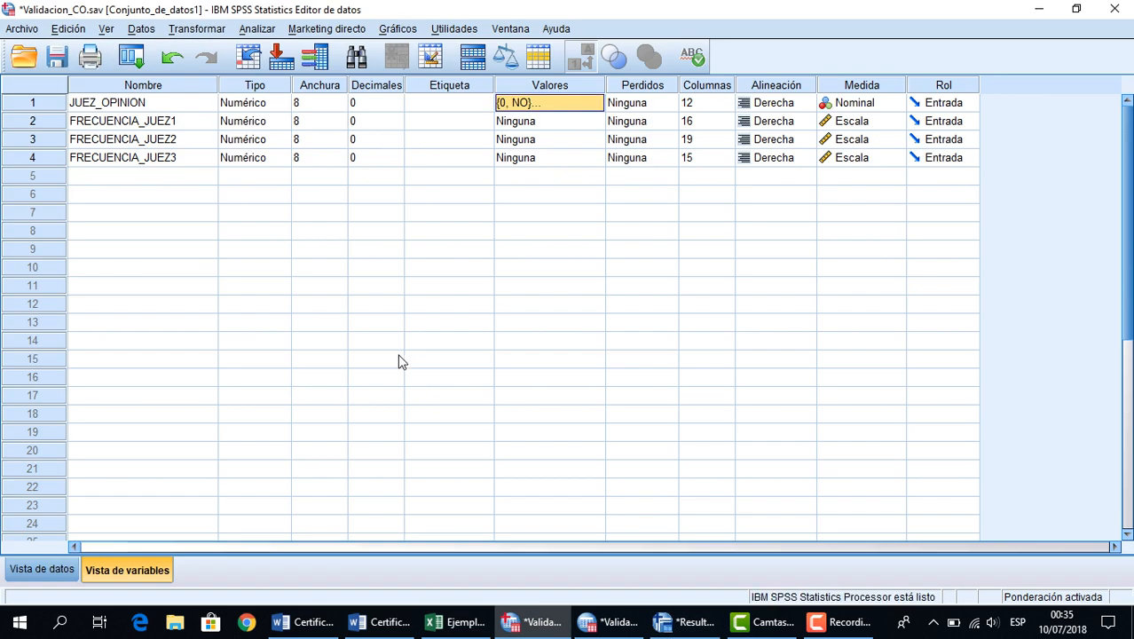
Run the legacy nonparametric binomial test on JUEZ_OPINION with a test proportion of 0,85 and check its output
left_click(257, 30)
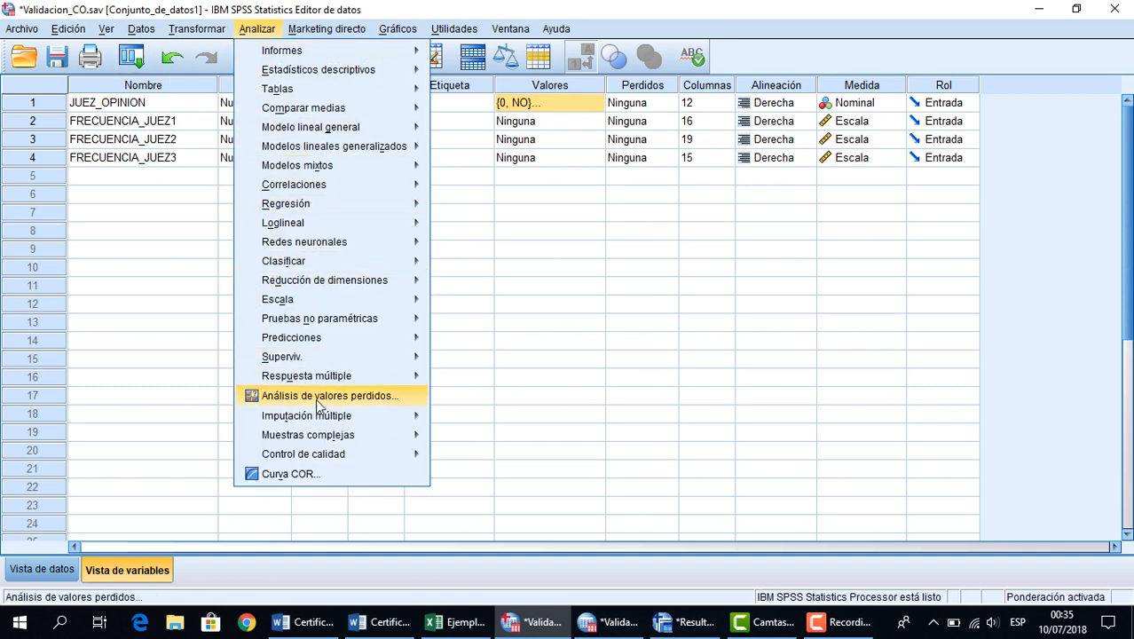
mouse_move(350, 320)
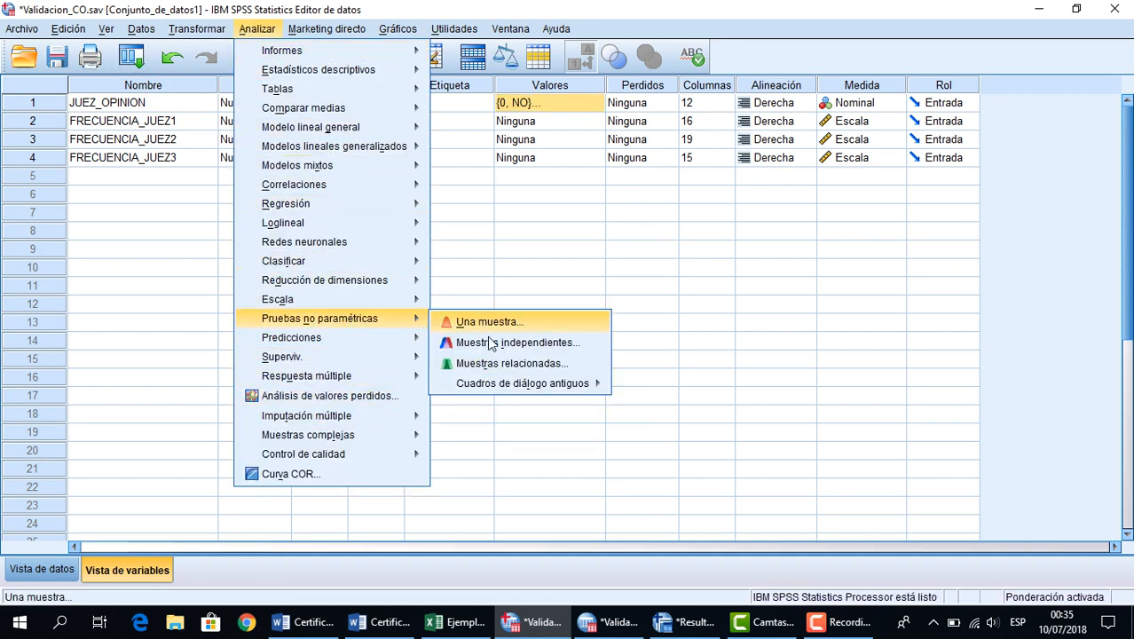
mouse_move(512, 384)
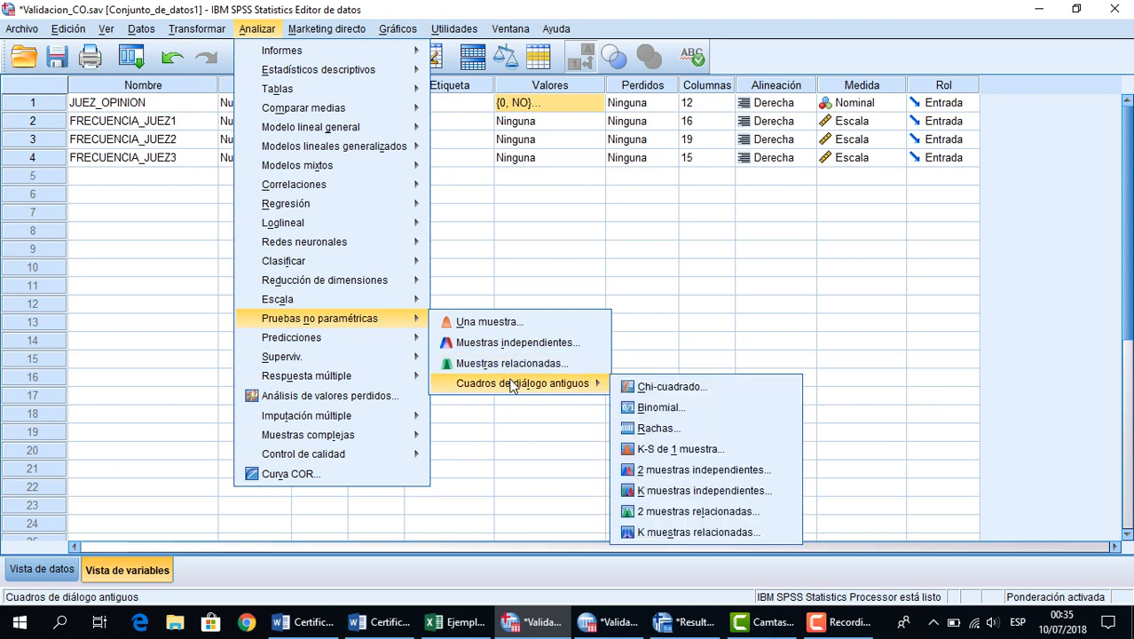
left_click(661, 408)
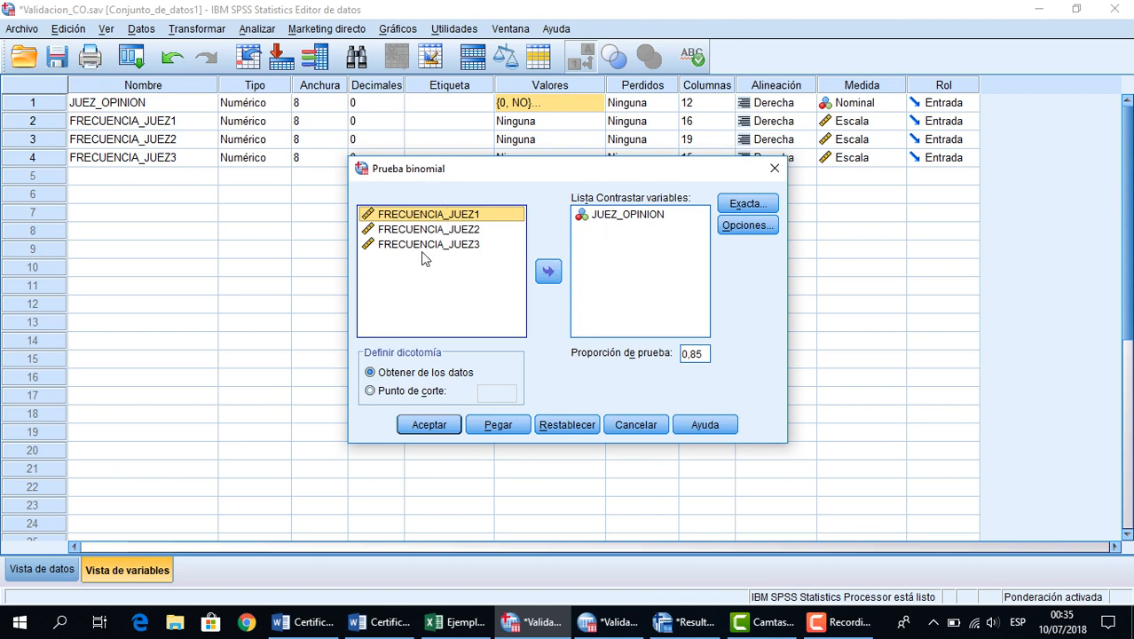
left_click(430, 425)
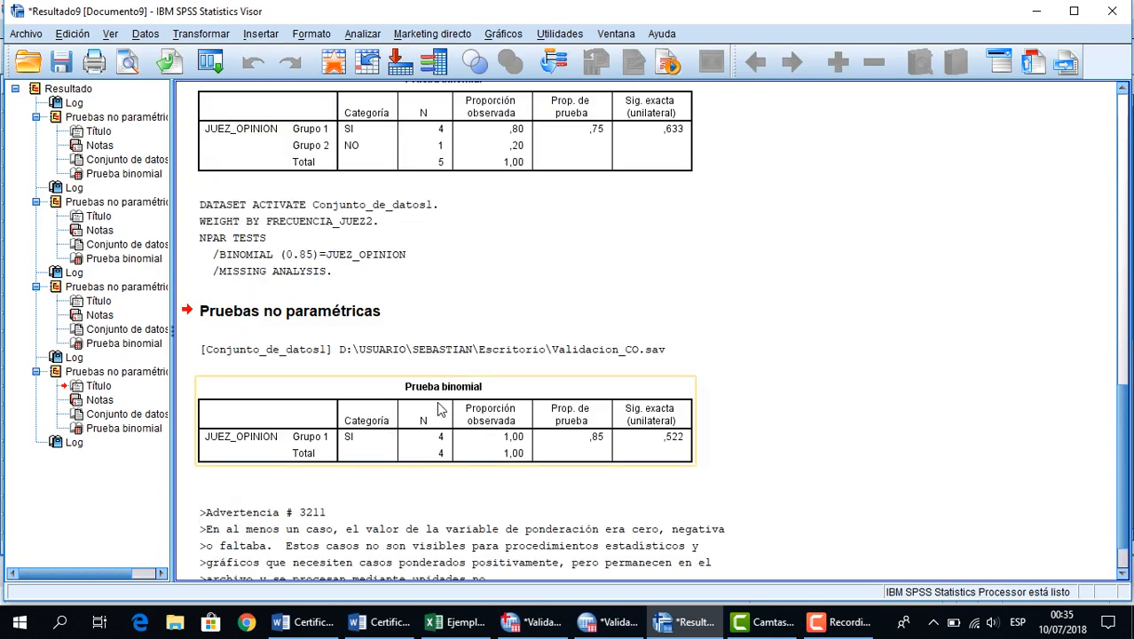
scroll(438, 408, "down", 2)
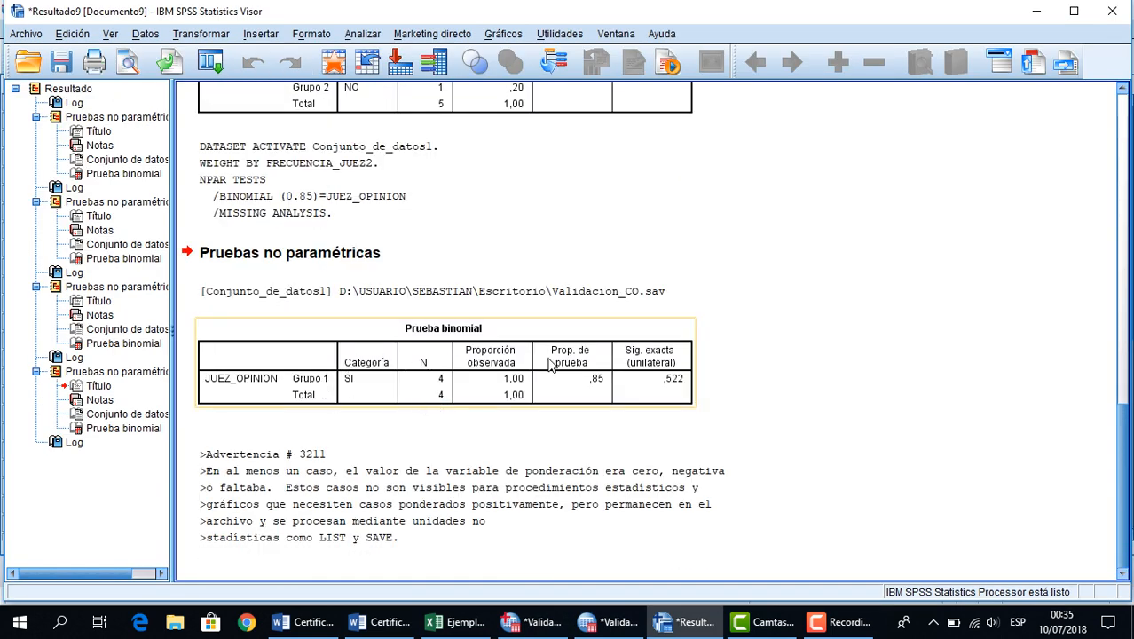
scroll(421, 391, "up", 3)
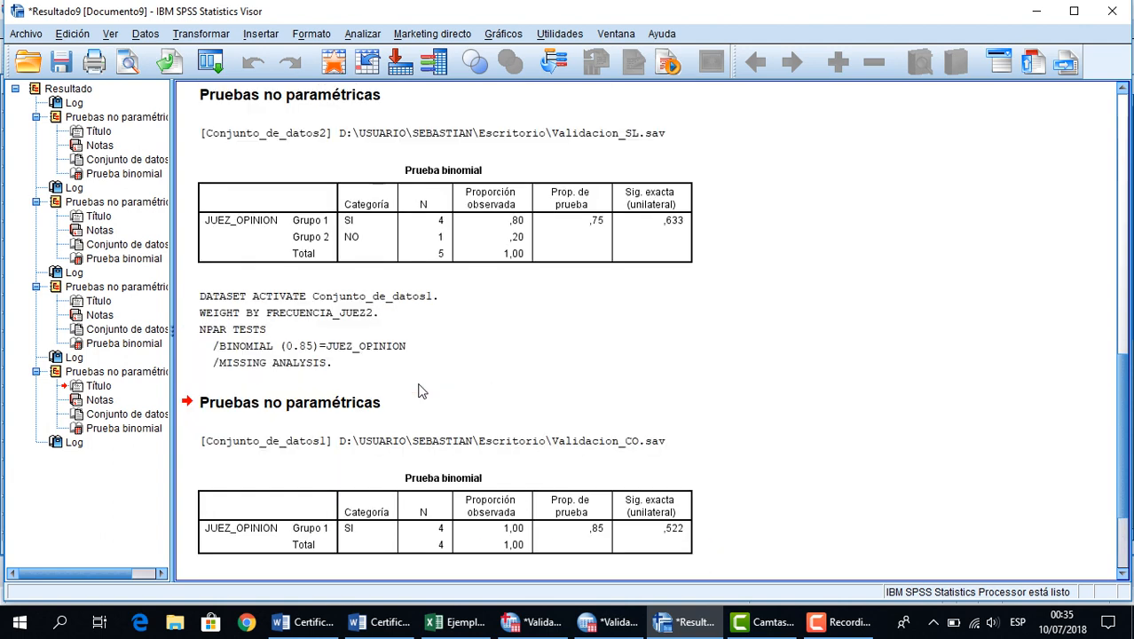
scroll(422, 391, "down", 3)
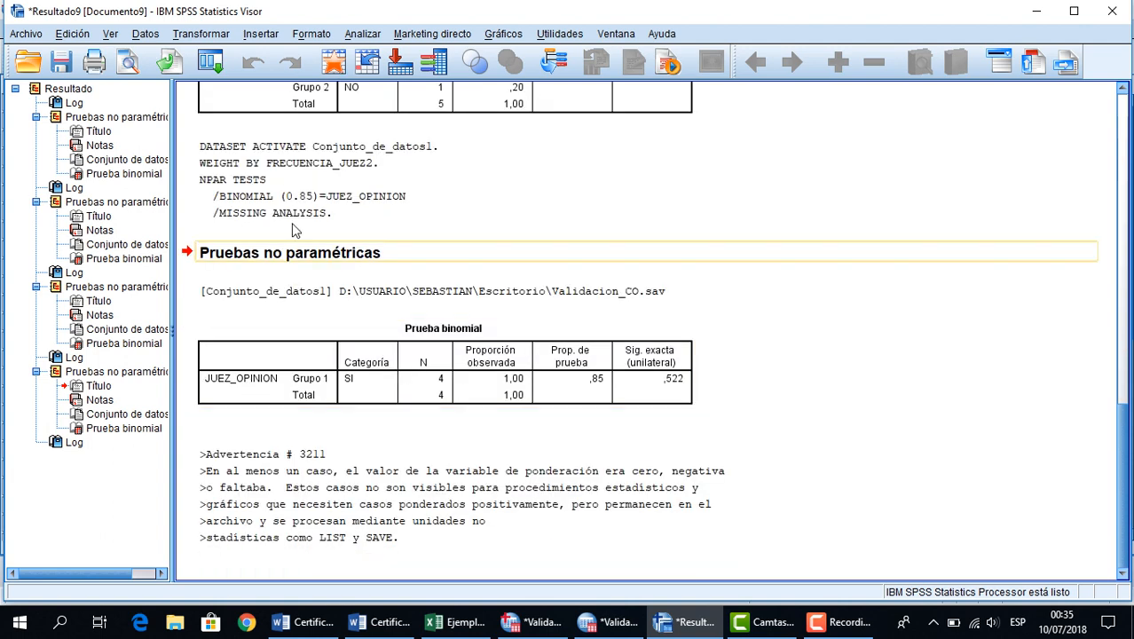
Recall the binomial test from the output viewer and rerun it on JUEZ_OPINION with a test proportion of 0,75
left_click(209, 58)
left_click(253, 90)
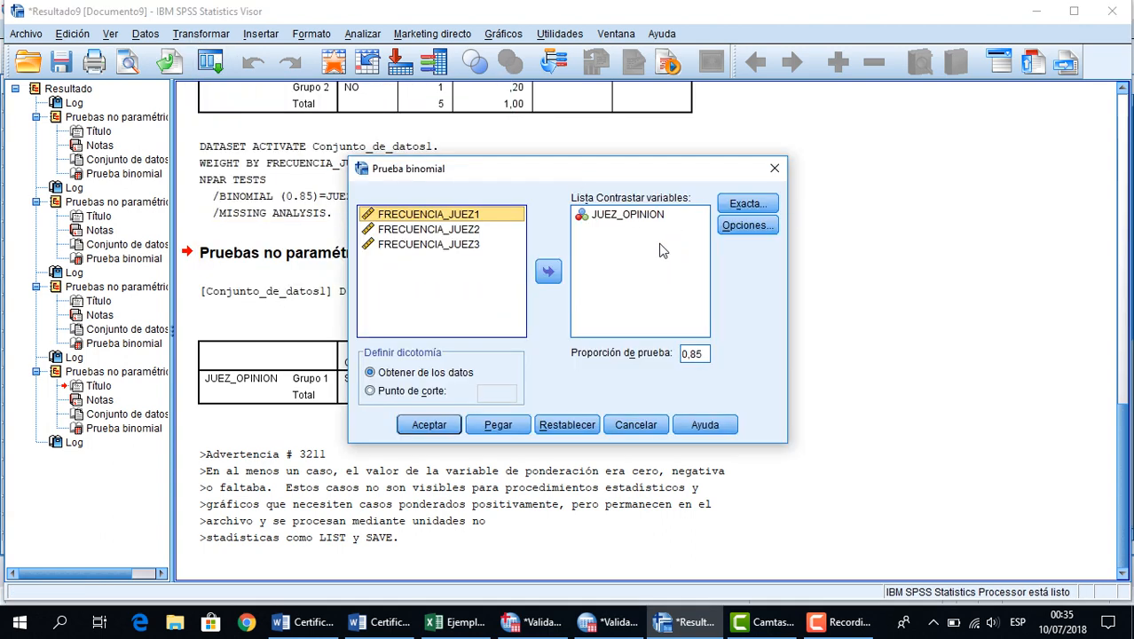
double_click(697, 353)
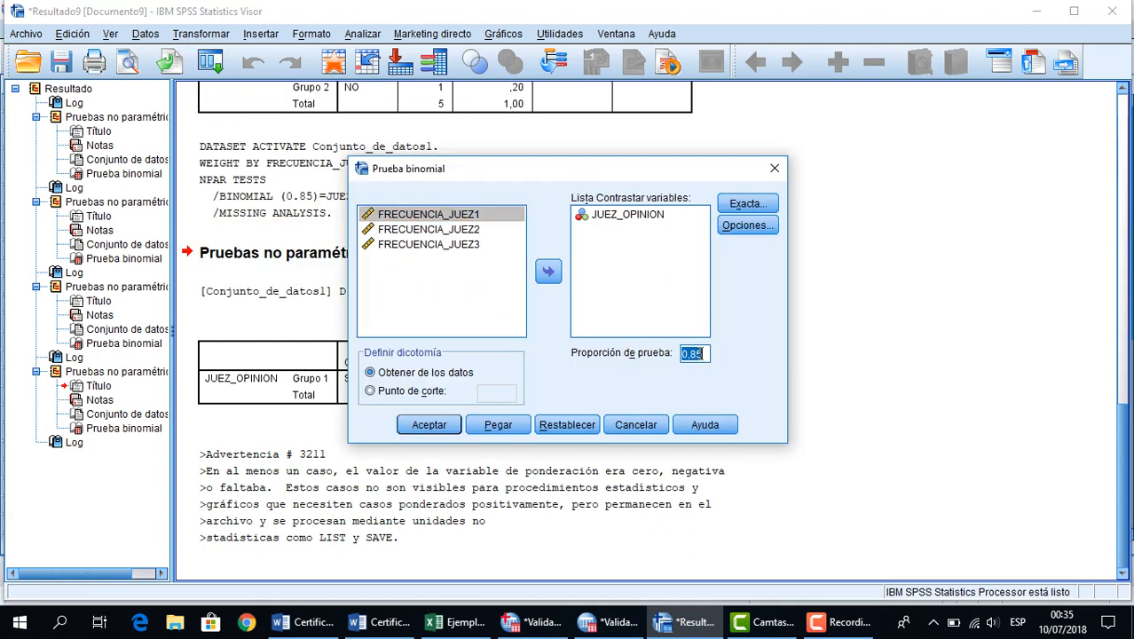
left_click(694, 354)
left_click(443, 425)
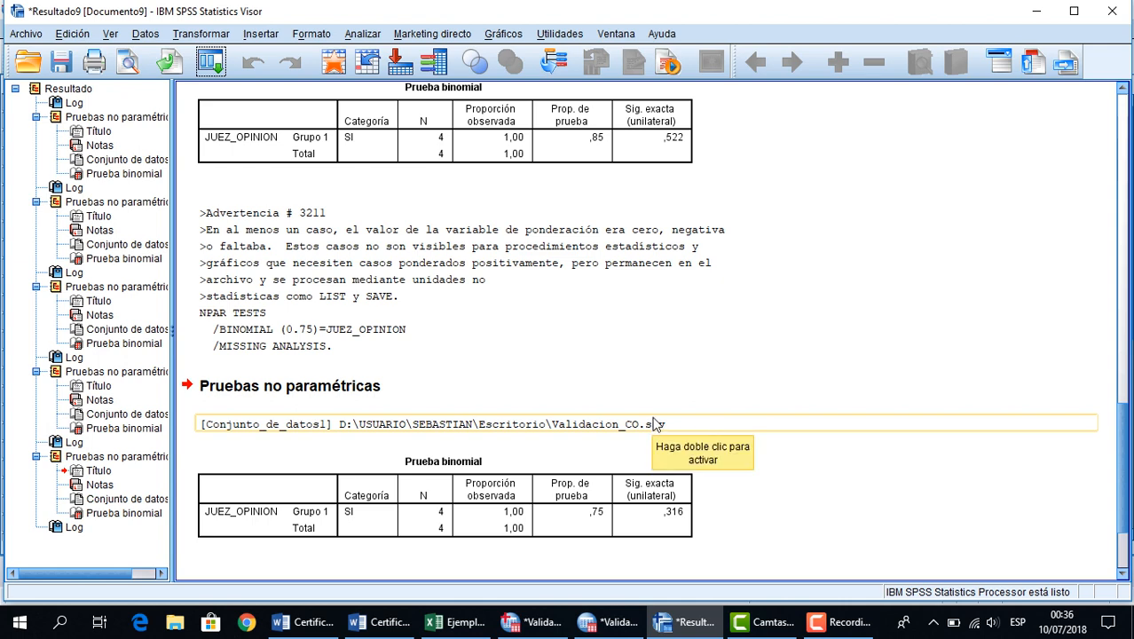
Switch to the Validacion_SL.sav dataset in SPSS and weight the cases by FRECUENCIA_JUEZ2 instead of FRECUENCIA_JUEZ1
left_click(610, 622)
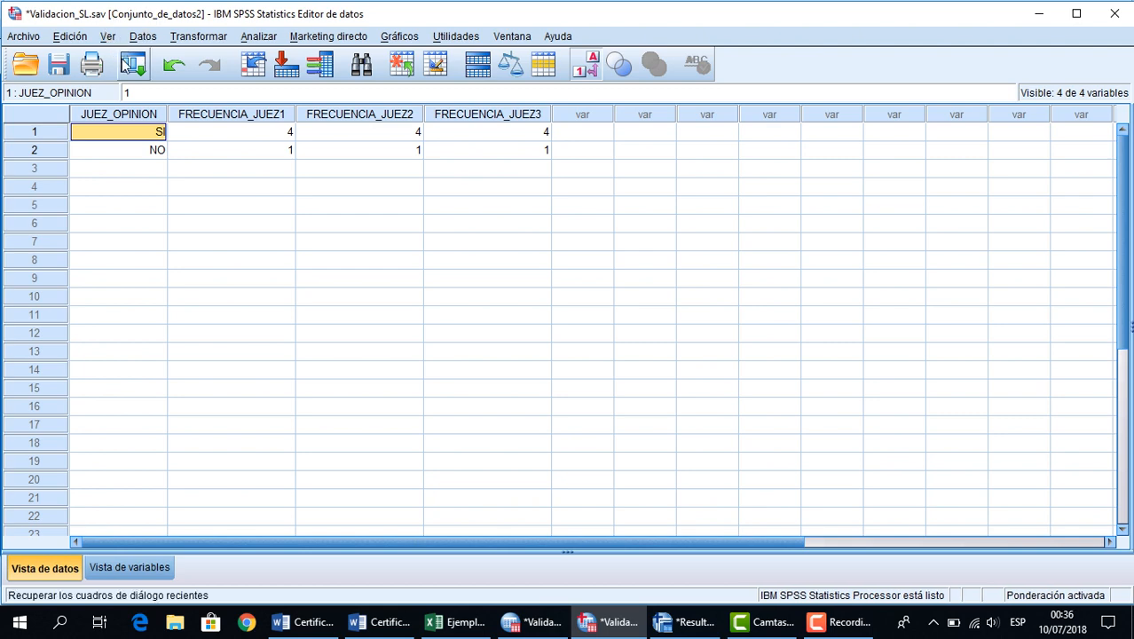
left_click(144, 35)
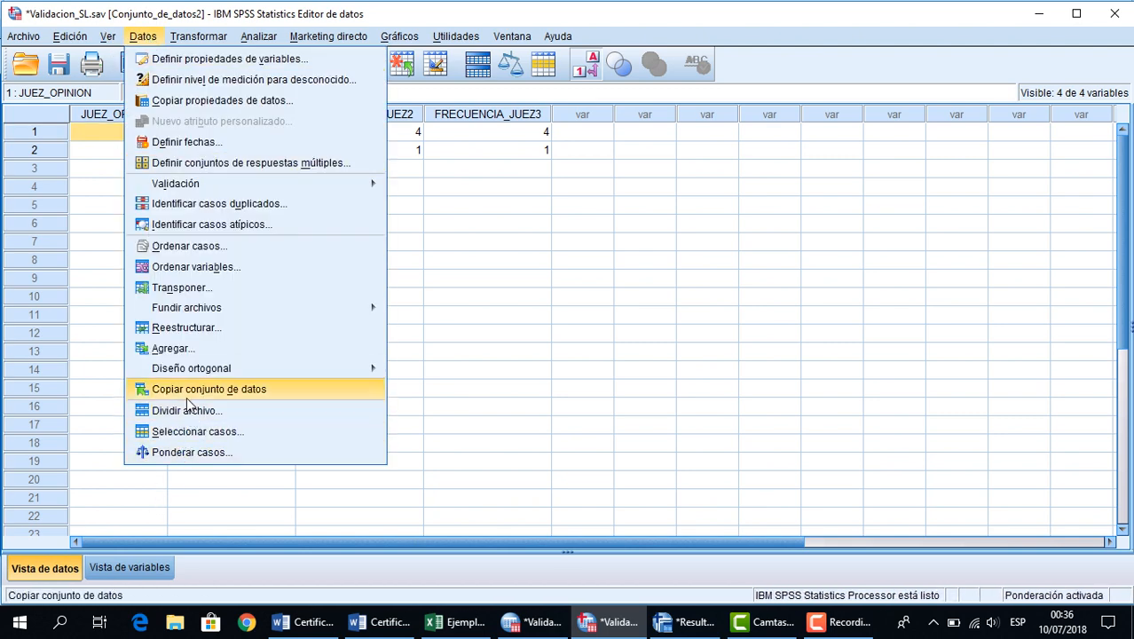
left_click(209, 456)
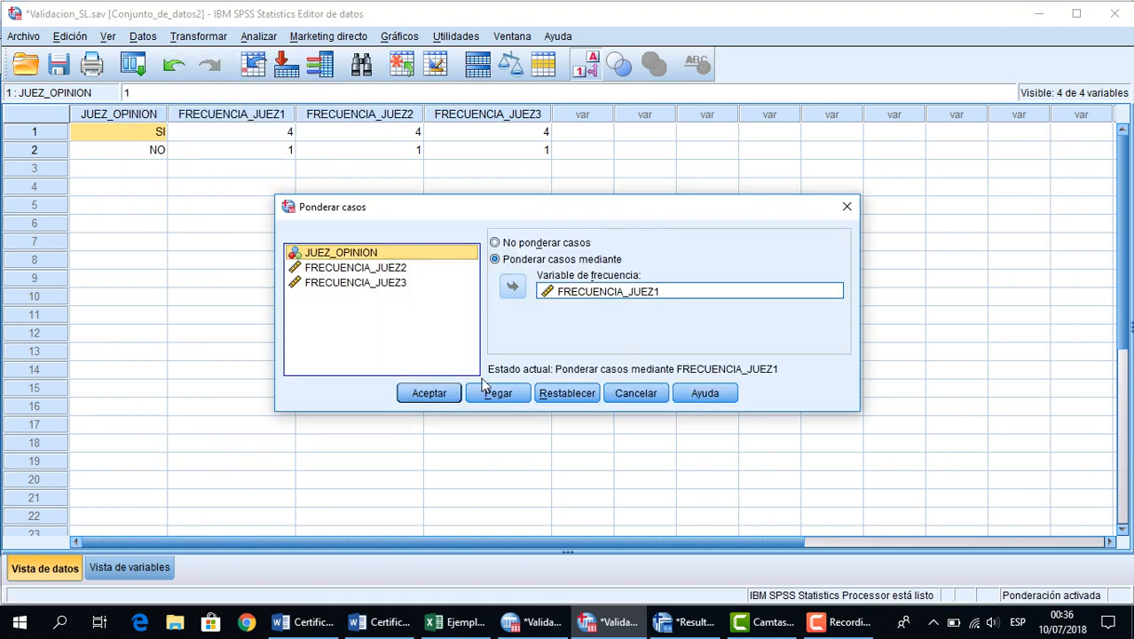
left_click(589, 293)
left_click(512, 286)
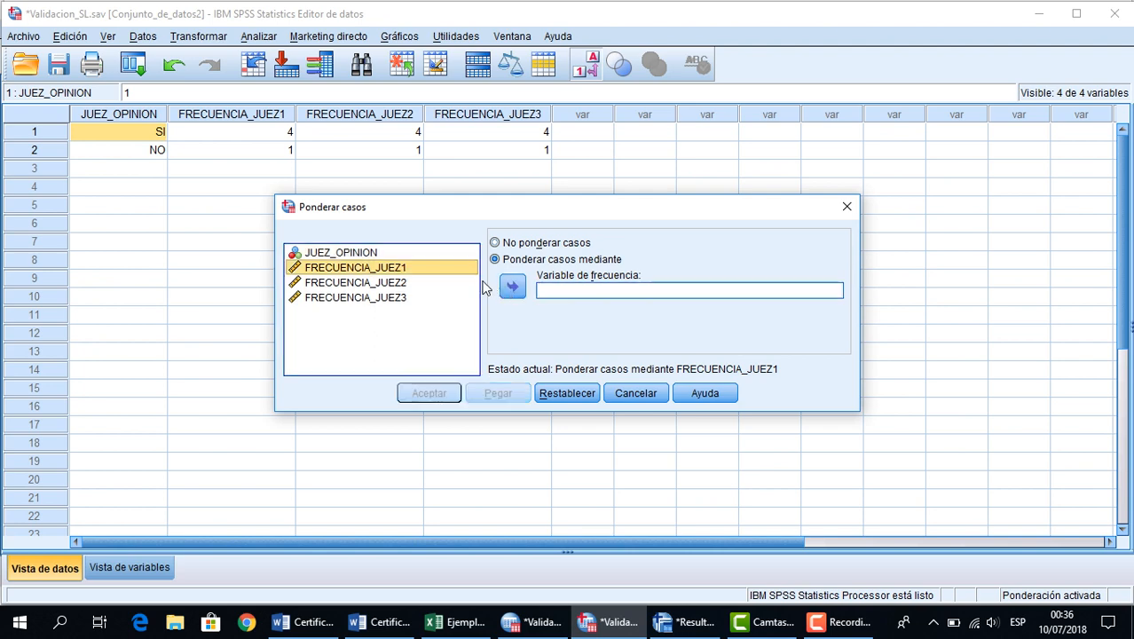
left_click(373, 284)
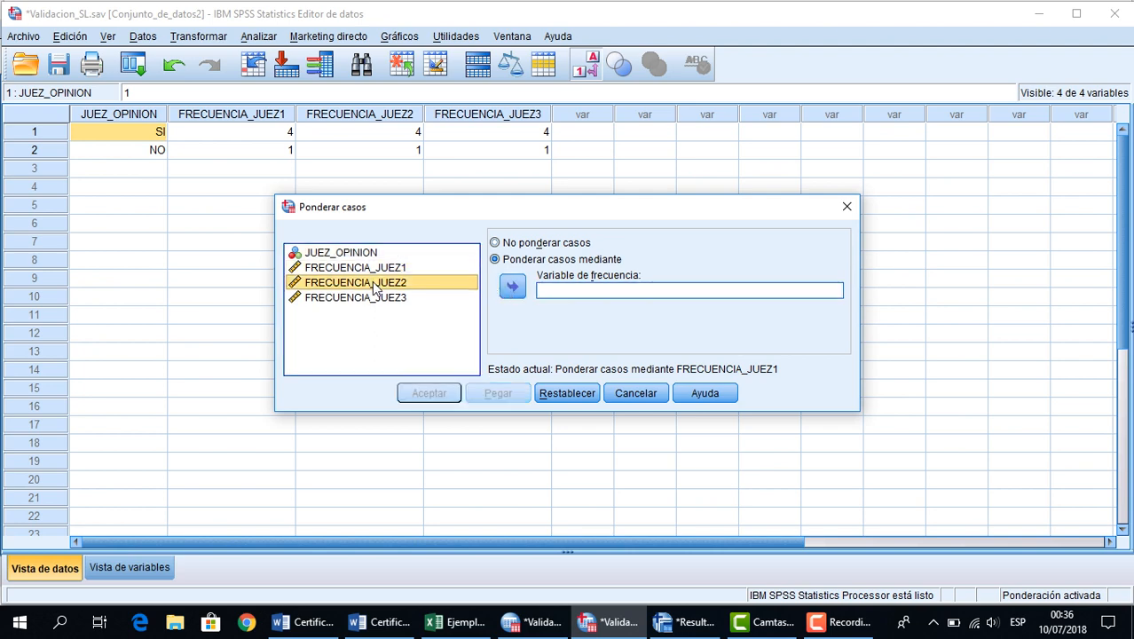
left_click(511, 288)
left_click(432, 393)
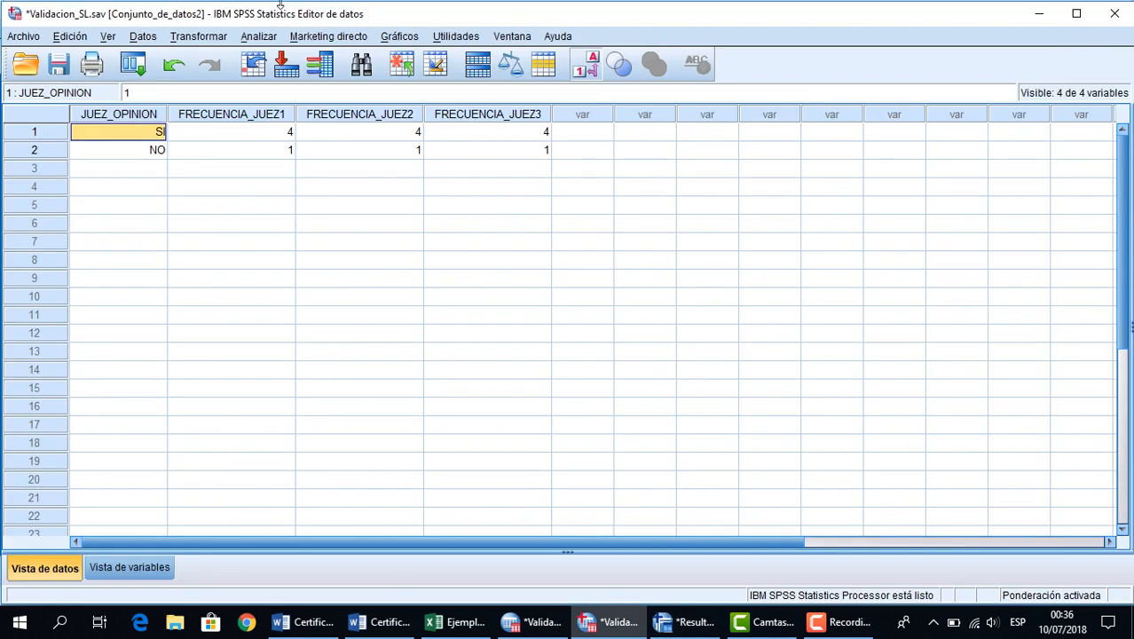
Run the legacy nonparametric binomial test on JUEZ_OPINION in the Validacion_SL.sav dataset with a test proportion of 0,75
left_click(257, 36)
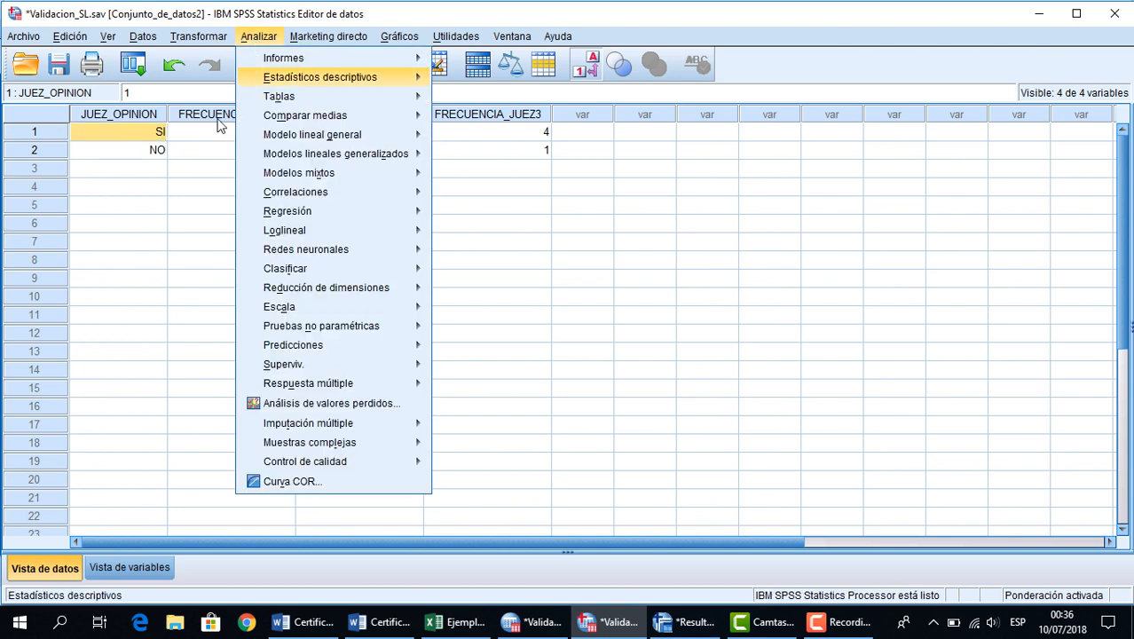
mouse_move(407, 330)
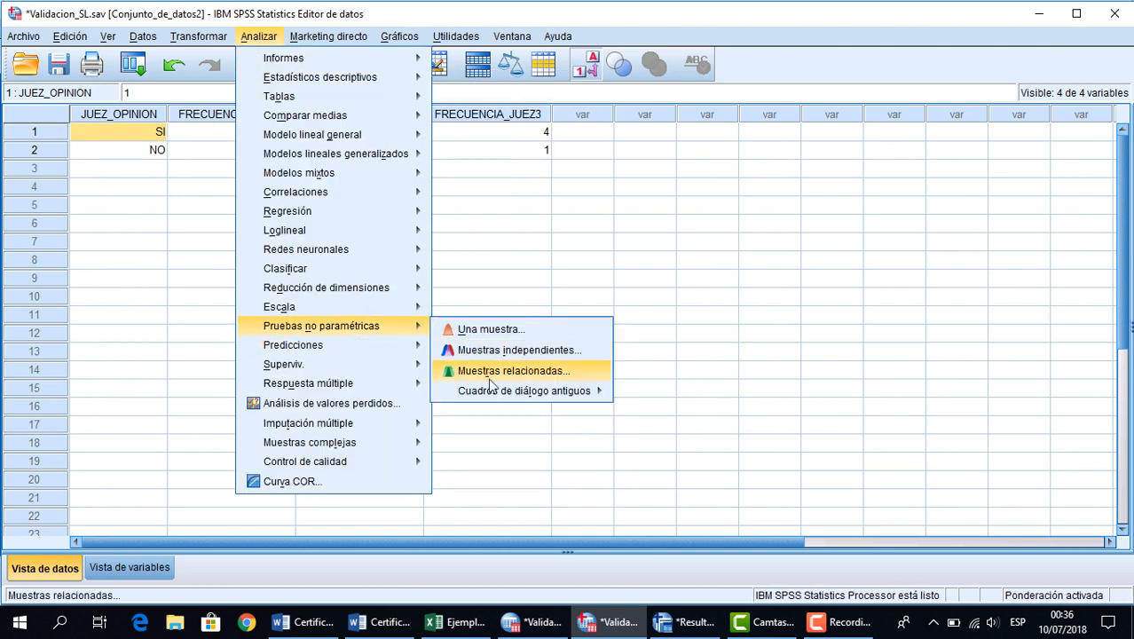
mouse_move(501, 397)
left_click(664, 415)
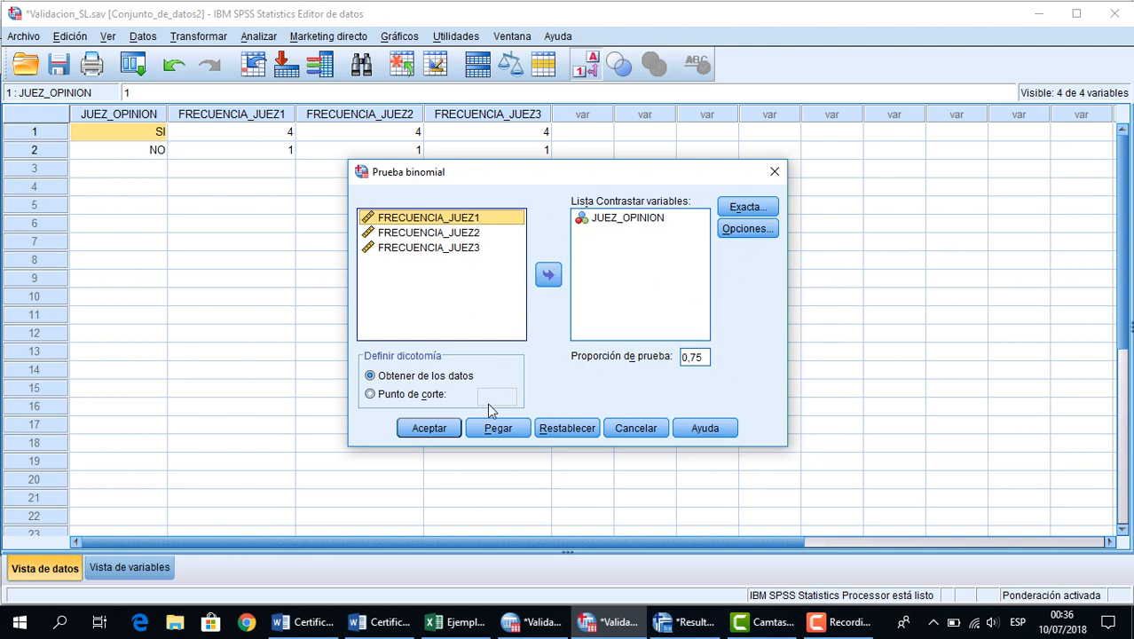
left_click(430, 429)
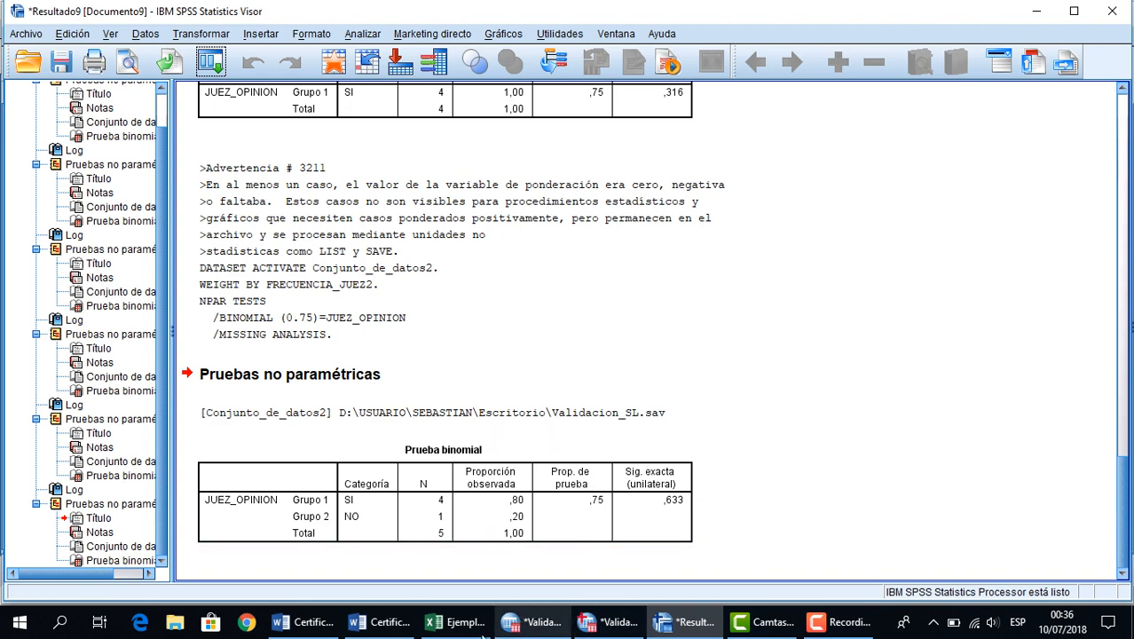
Switch to the Ejemplo workbook in Excel and review the three-judge summary's hypotheses, decision criterion and conclusion on the Prueba binomial SL sheet
left_click(453, 621)
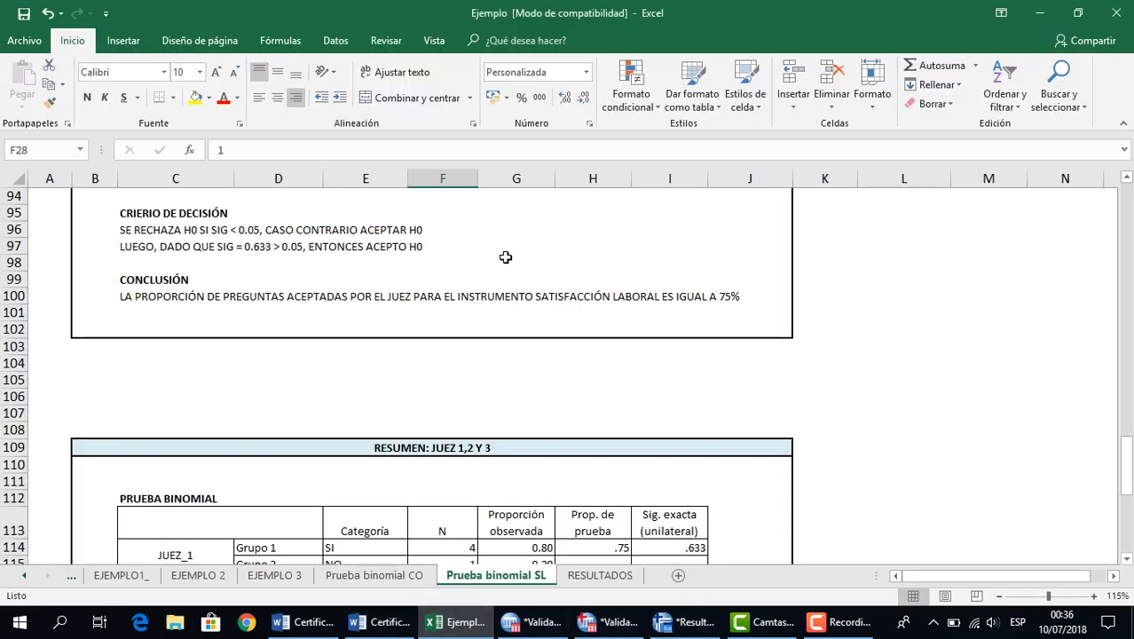
scroll(506, 256, "down", 6)
scroll(505, 257, "down", 4)
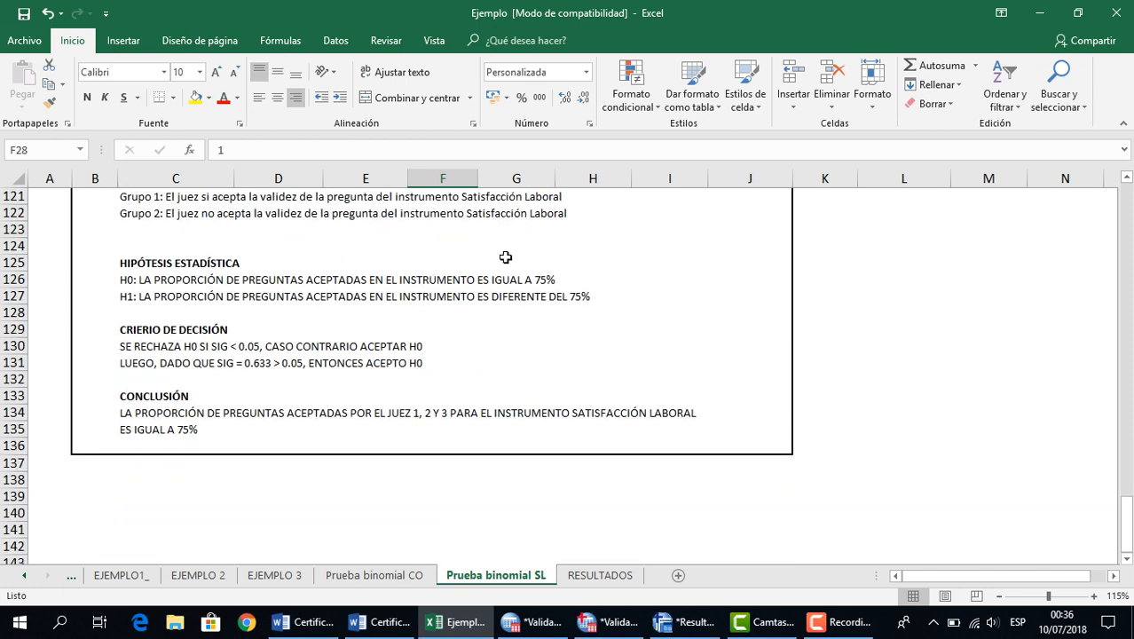